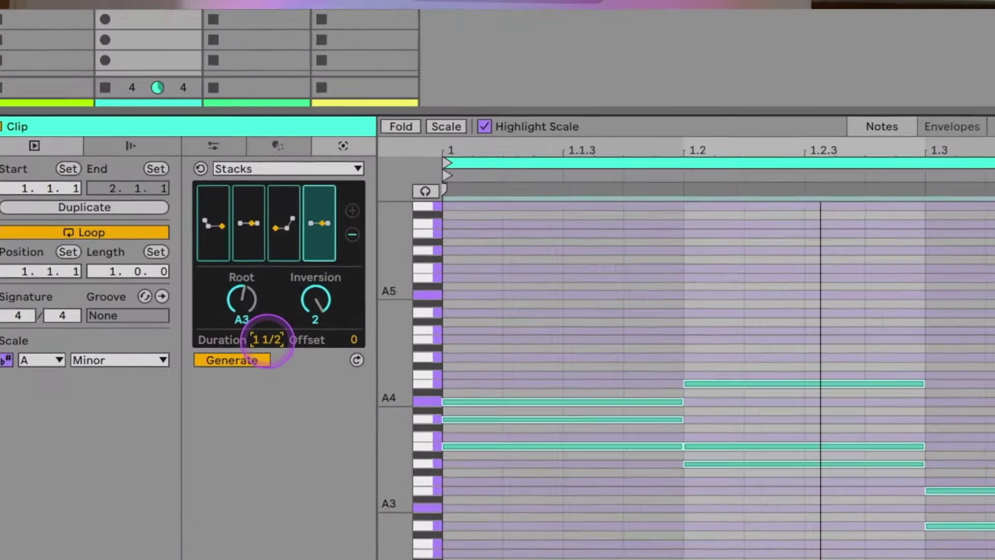
Raise the Stacks Duration value to lengthen the stacked chords.
left_click_drag(267, 339, 267, 336)
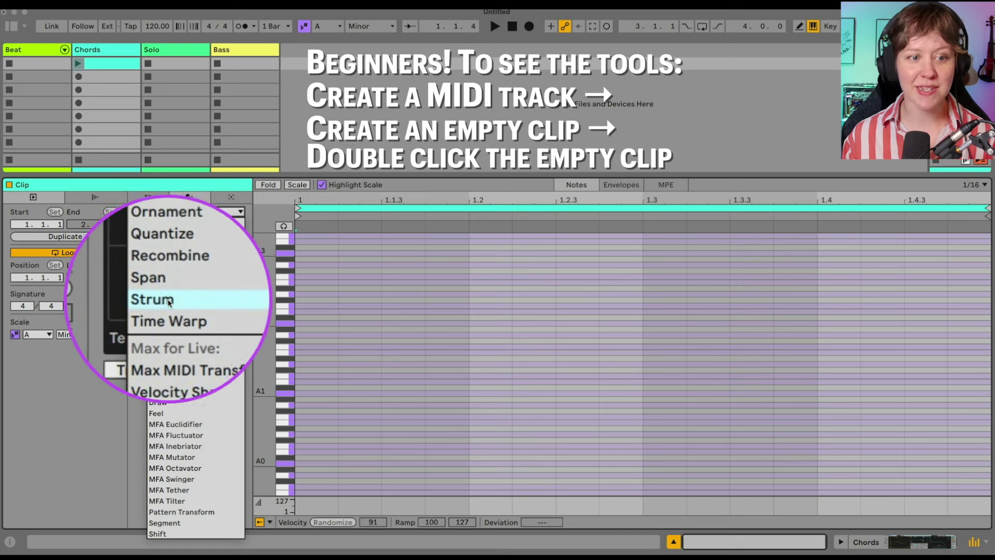
Switch the clip's MIDI Tools from Transform to Generate and show the generator list.
left_click(232, 211)
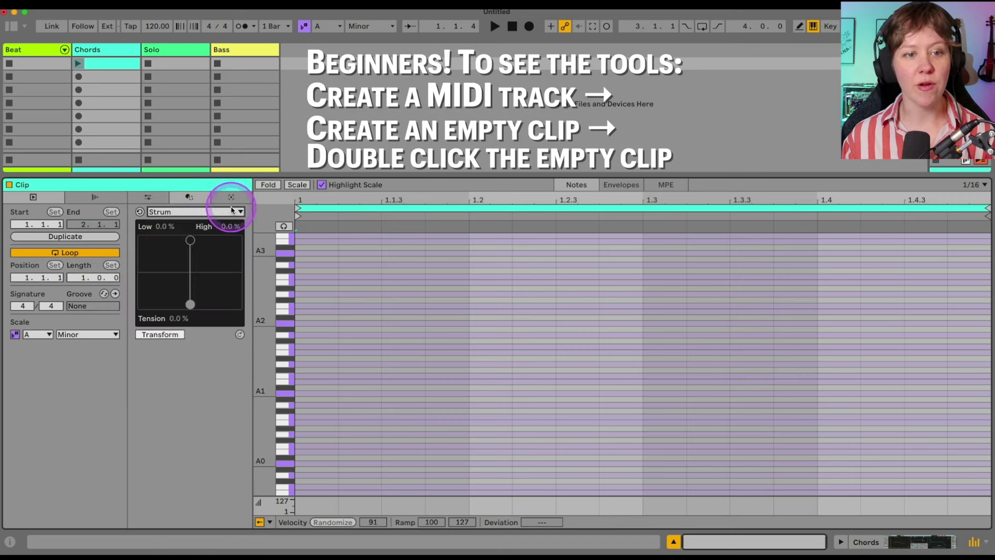
left_click(231, 198)
left_click(228, 212)
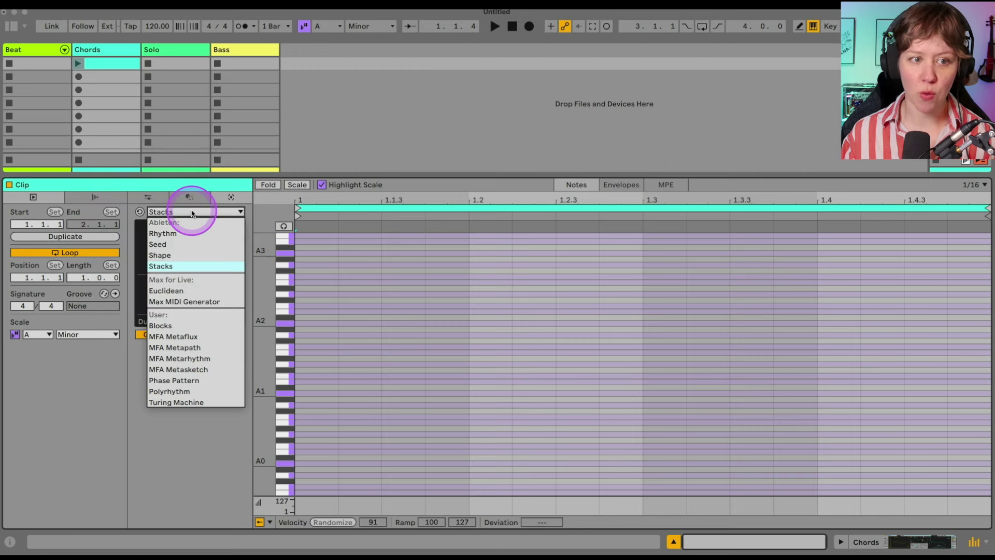
Keep Stacks with the clip scale at A Minor, and raise the Stacks Root until chord notes appear.
left_click(192, 214)
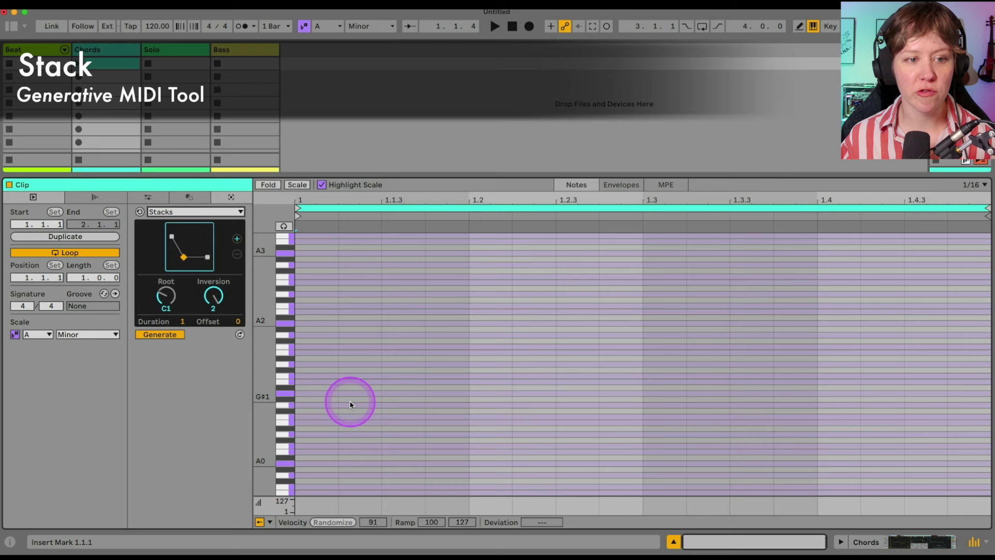
left_click(324, 29)
left_click(330, 149)
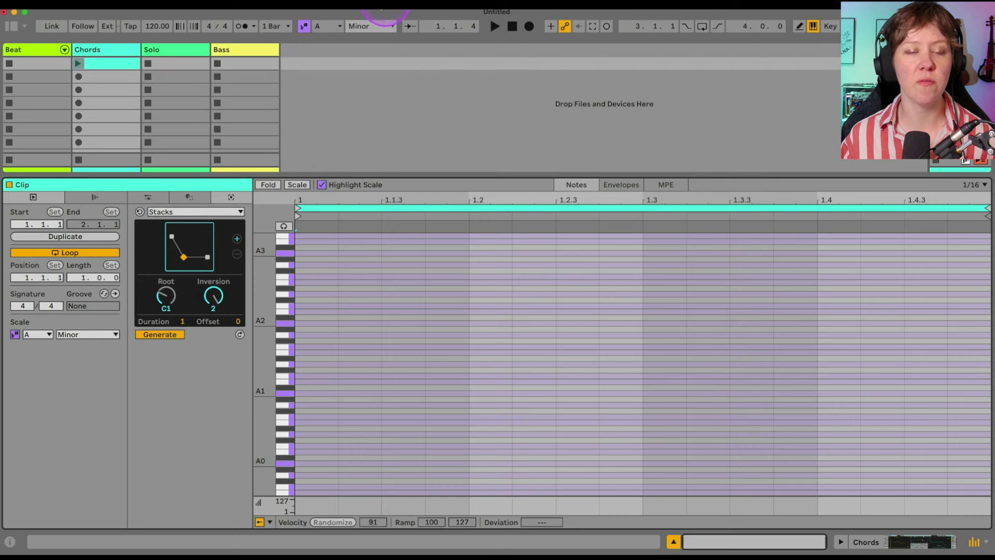
left_click(370, 28)
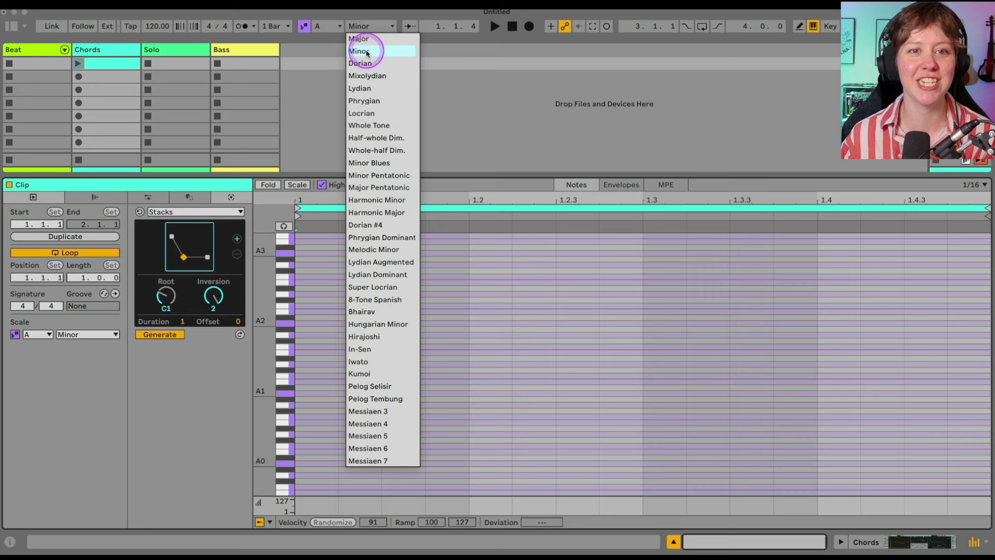
left_click(368, 42)
left_click_drag(166, 297, 166, 280)
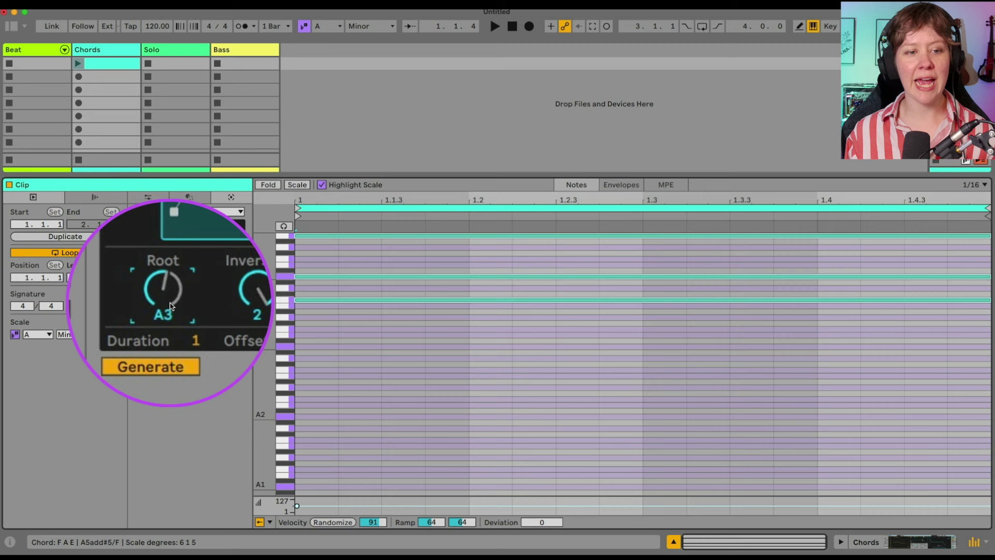
Set the Stacks root to A3, regenerate the chord, and launch the Chords clip.
left_click(505, 384)
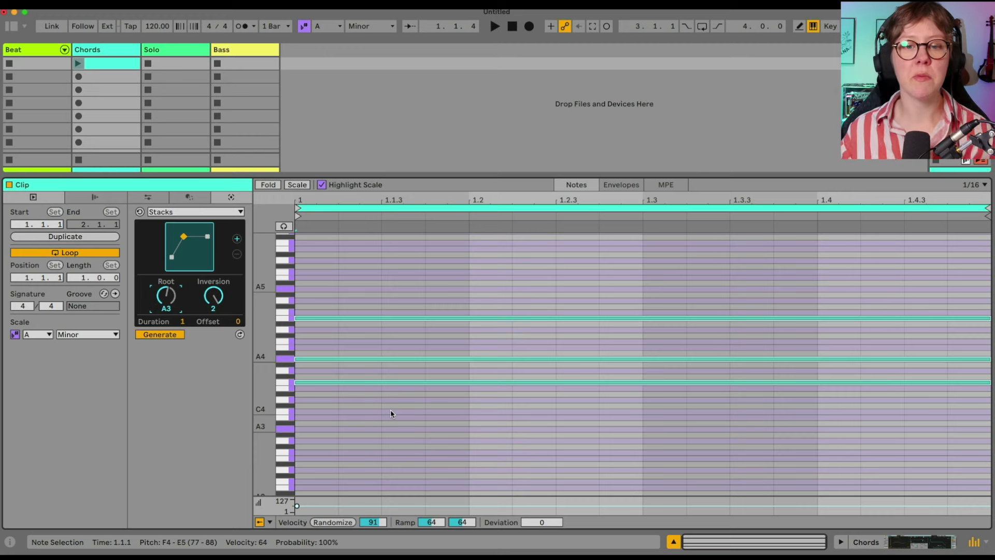
left_click(167, 338)
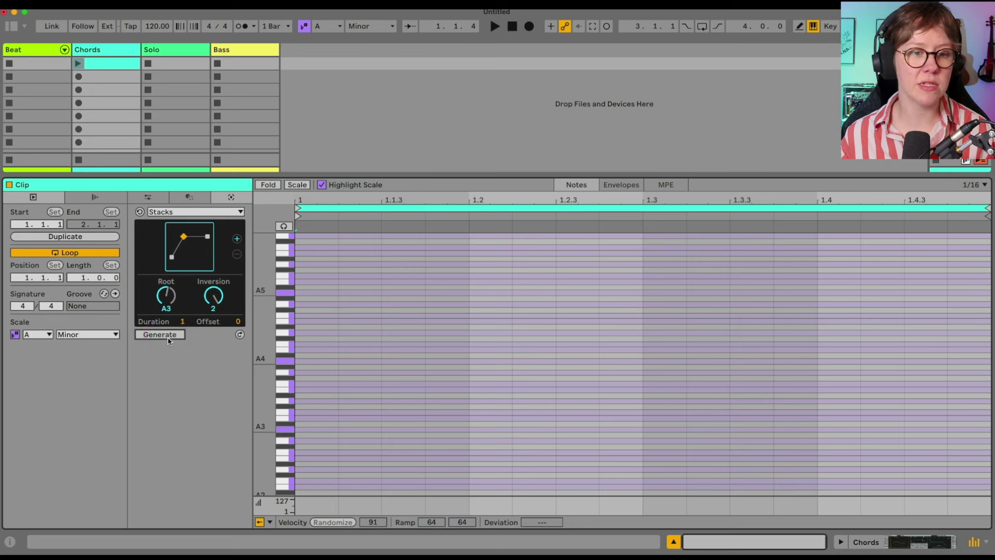
left_click(168, 338)
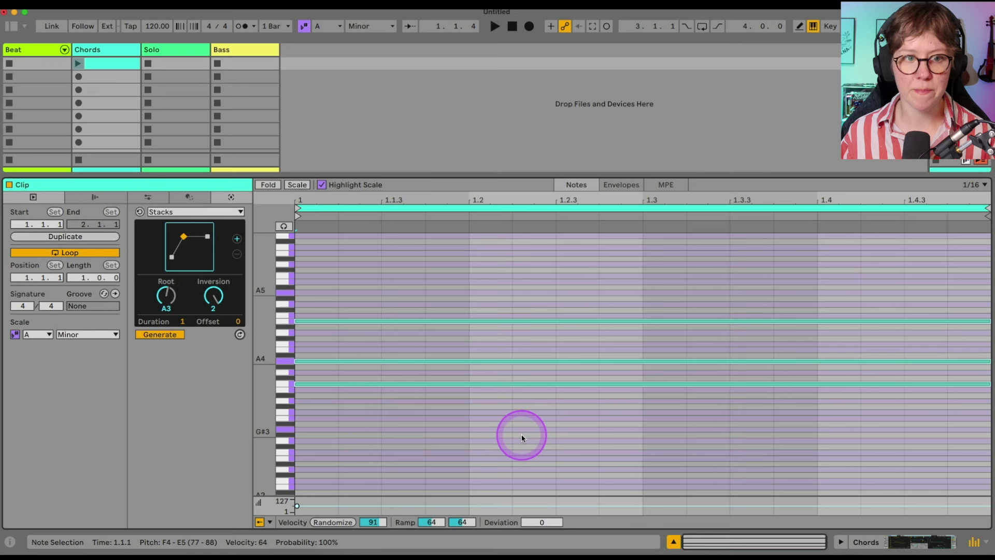
left_click(77, 64)
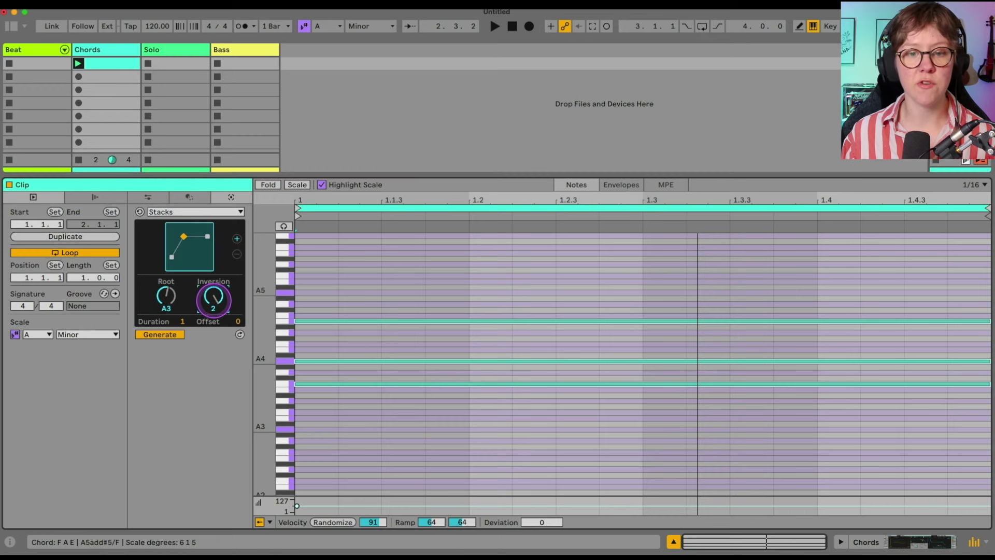
Revoice the chord with the Inversion knob and chord pad into E–G–A (A57/E), playing it.
left_click_drag(214, 300, 214, 299)
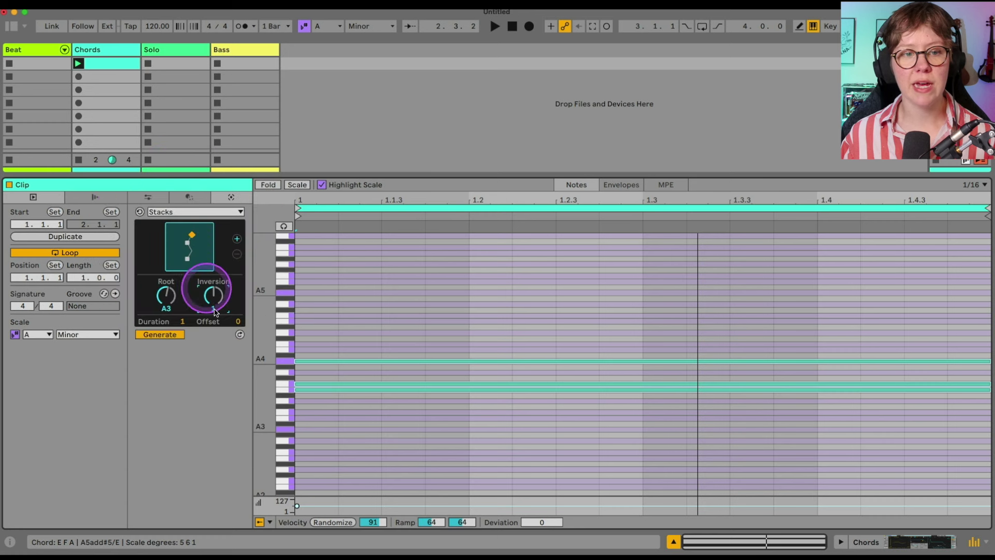
left_click_drag(213, 298, 213, 301)
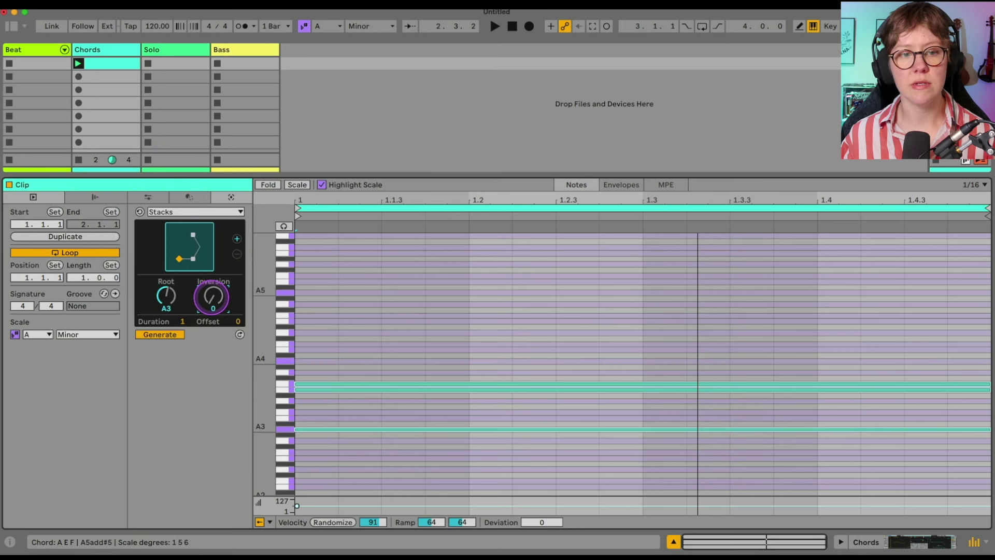
mouse_move(188, 246)
left_mouse_down()
mouse_move(189, 223)
mouse_move(190, 239)
left_mouse_up()
key("space")
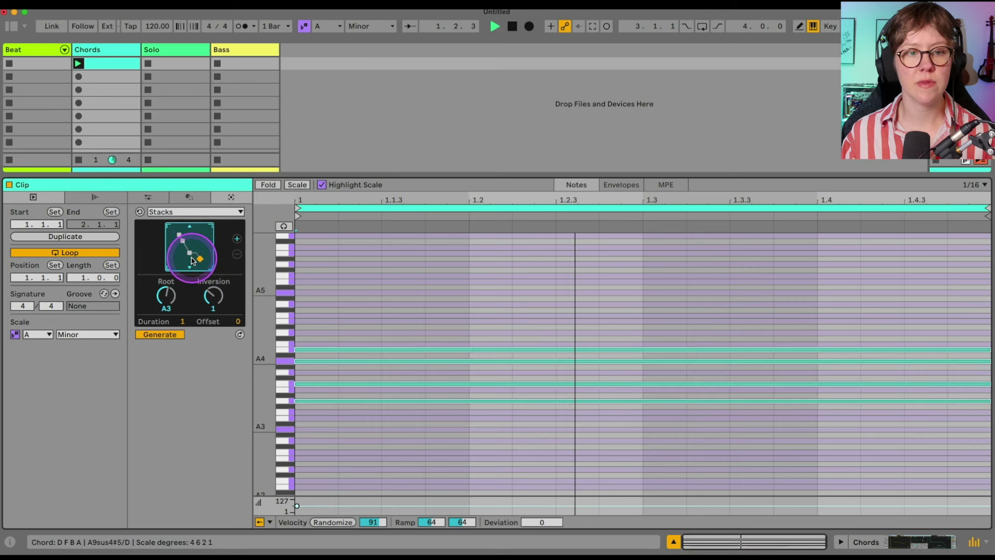
left_click_drag(191, 251, 191, 250)
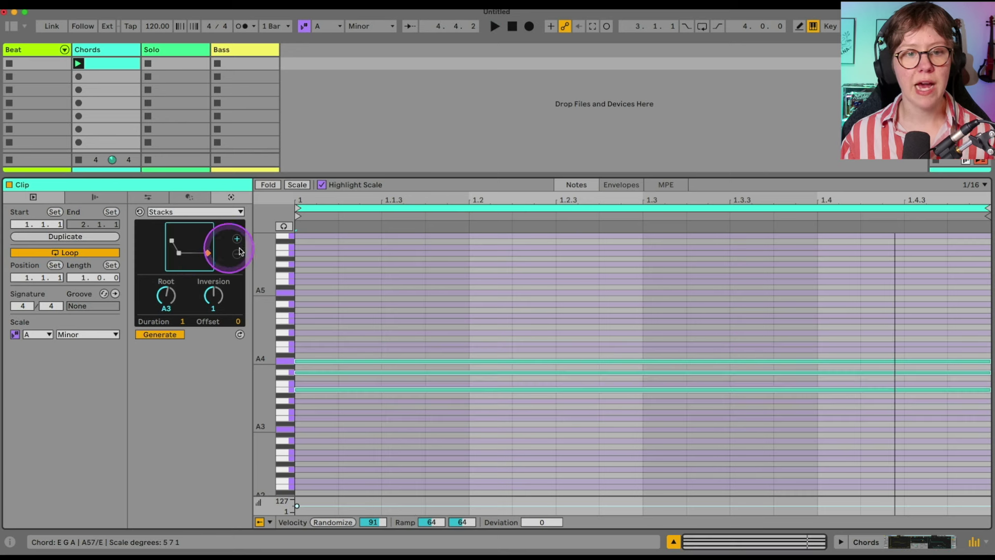
Add a second chord rooted on D4 and a third chord rooted on C3.
left_click(237, 239)
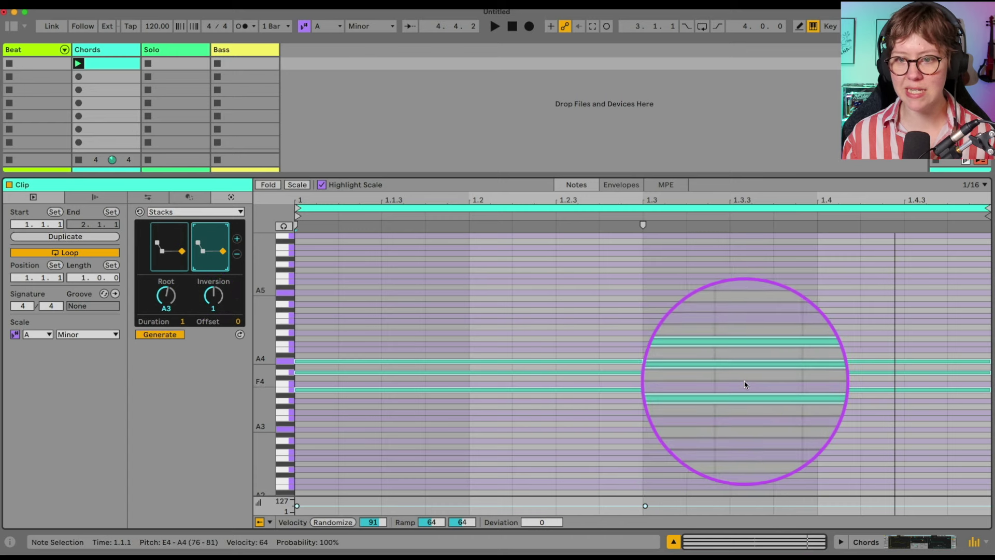
left_click_drag(178, 303, 213, 295)
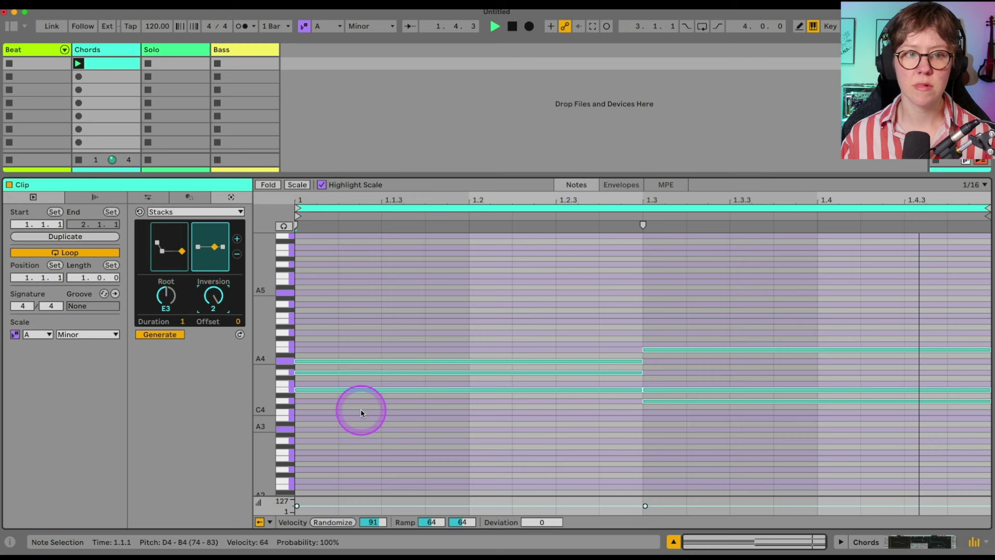
left_click(236, 239)
left_click_drag(167, 294, 168, 300)
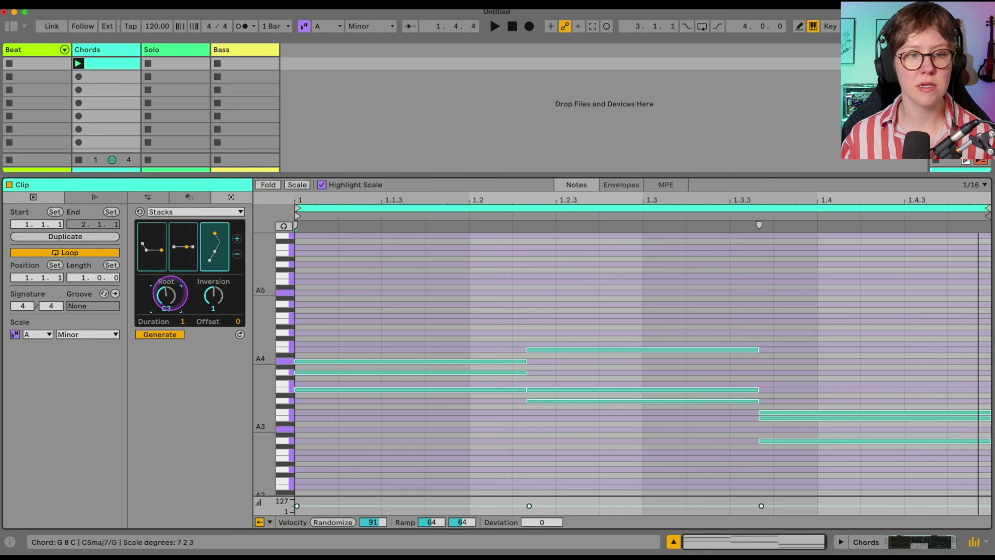
key("space")
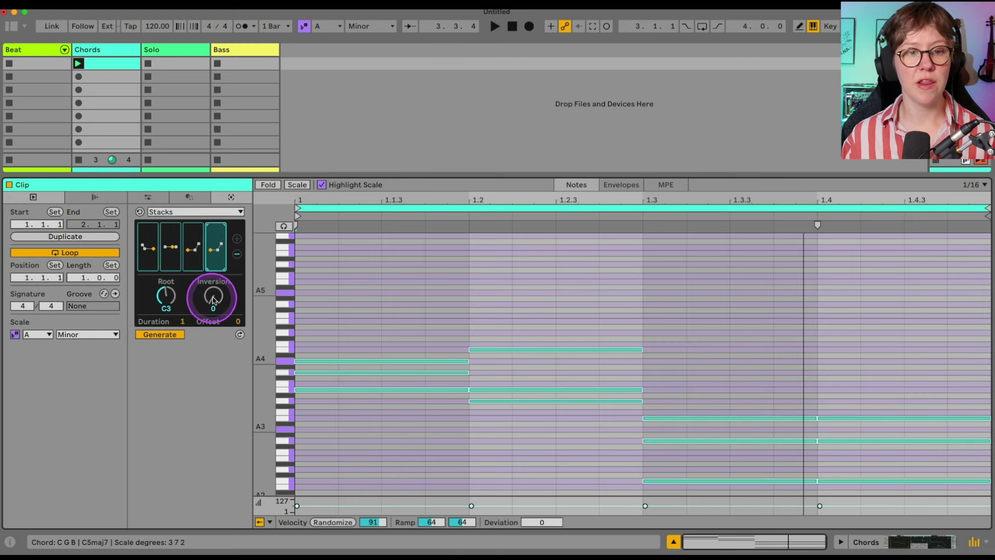
Give the last chord root A3 with inversion 2 and play the progression.
left_click_drag(166, 296, 166, 283)
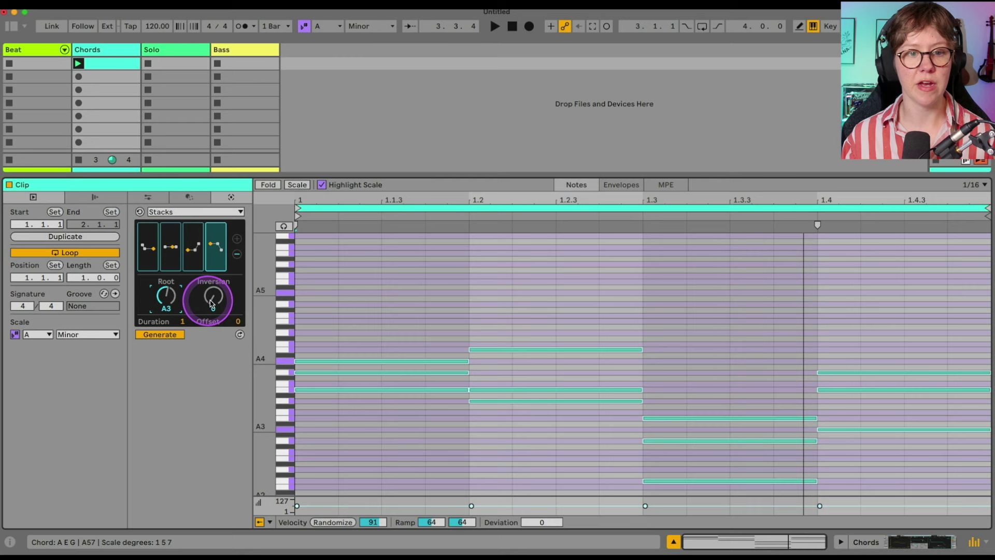
left_click_drag(213, 298, 213, 282)
key("space")
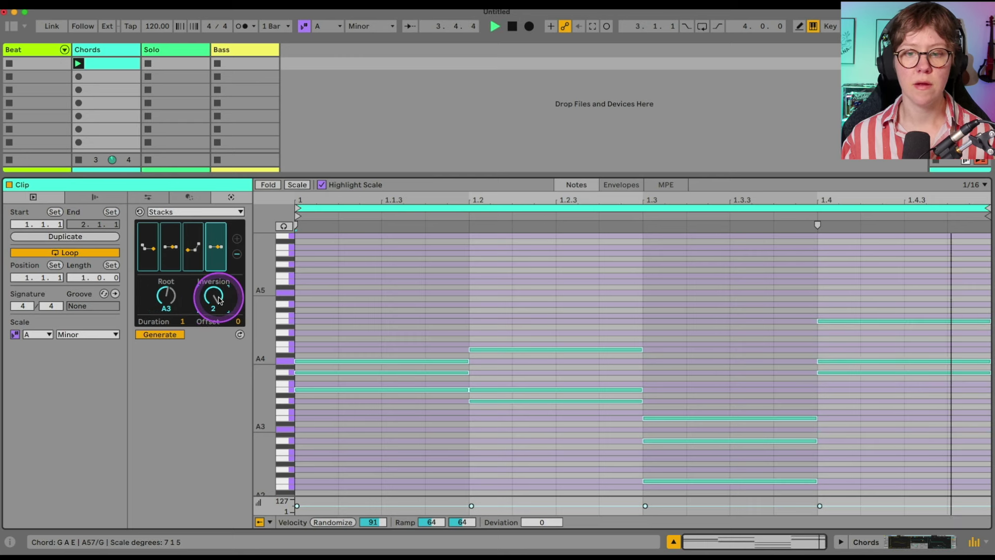
Stop playback and lengthen the Stacks chord durations so they reach bar 2.
key("space")
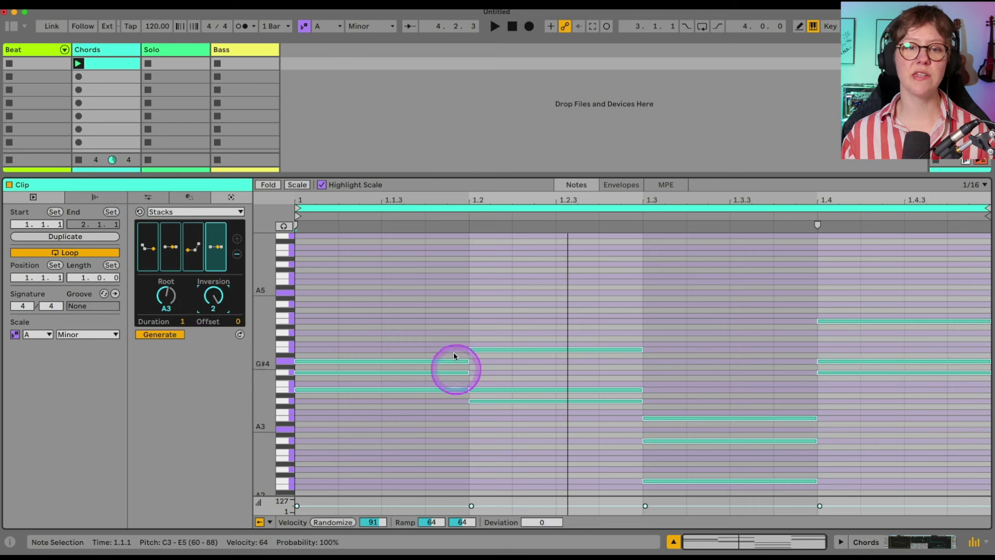
left_click(454, 307)
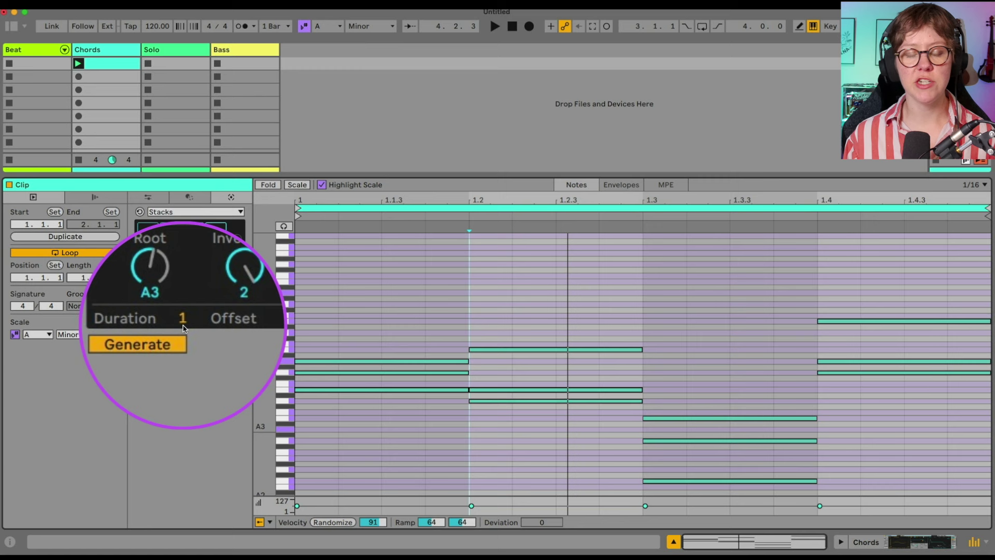
left_click_drag(182, 325, 182, 326)
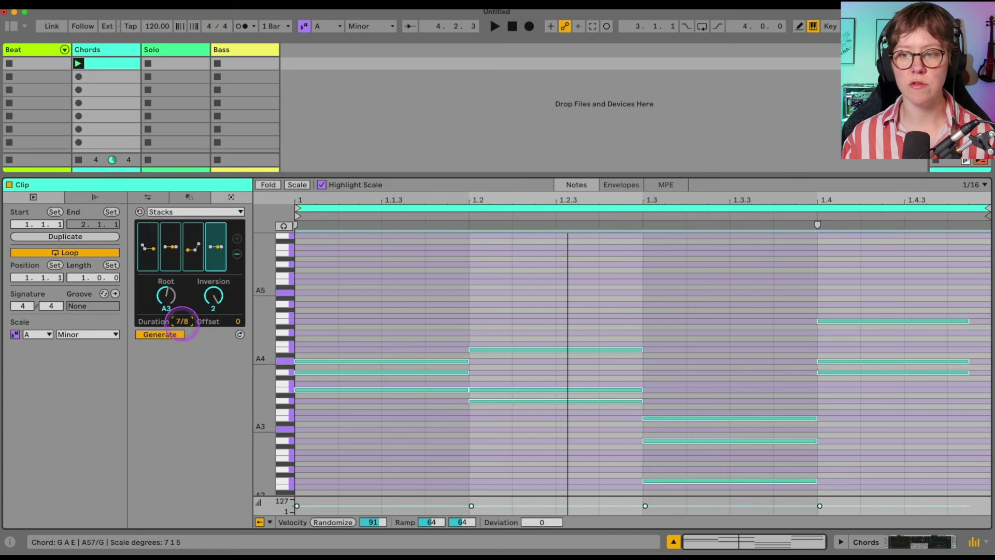
left_click_drag(183, 325, 183, 316)
left_click(400, 447)
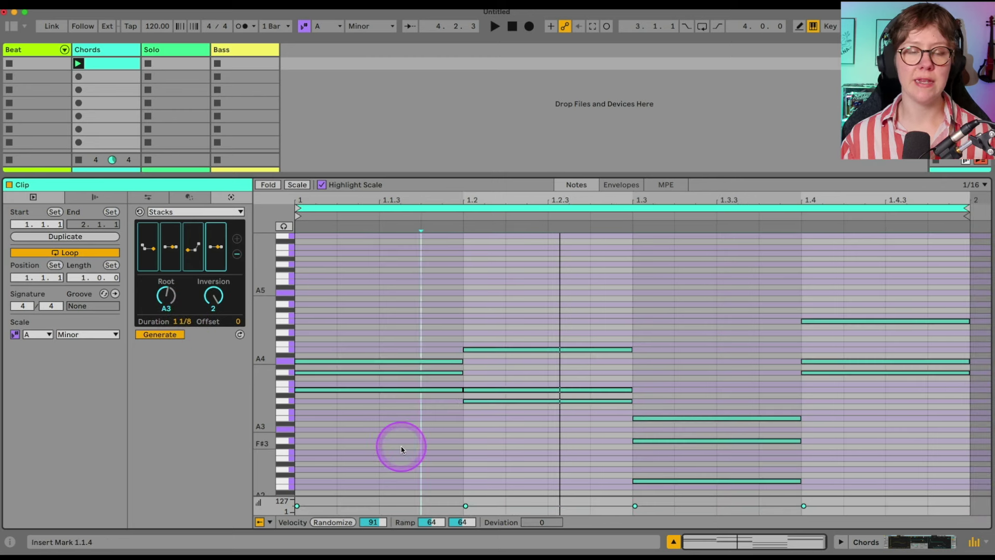
Double the clip twice to four bars, drop all notes an octave, and play it.
left_click(150, 197)
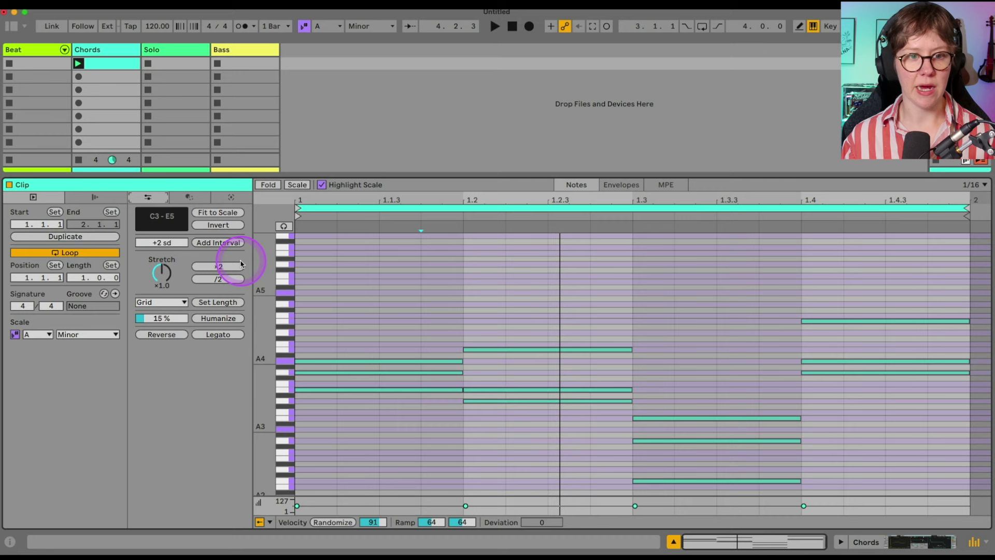
left_click(219, 268)
left_click(218, 270)
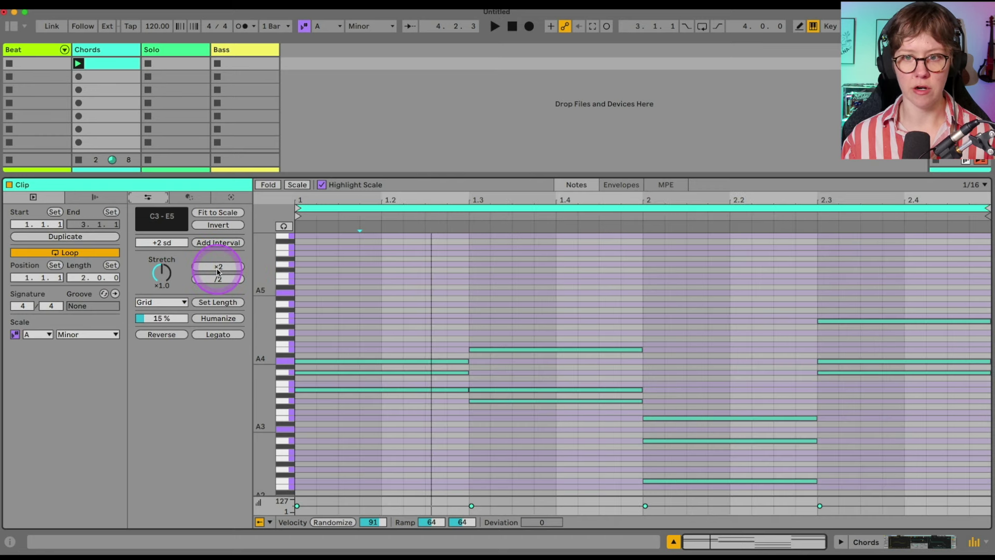
key("super+a")
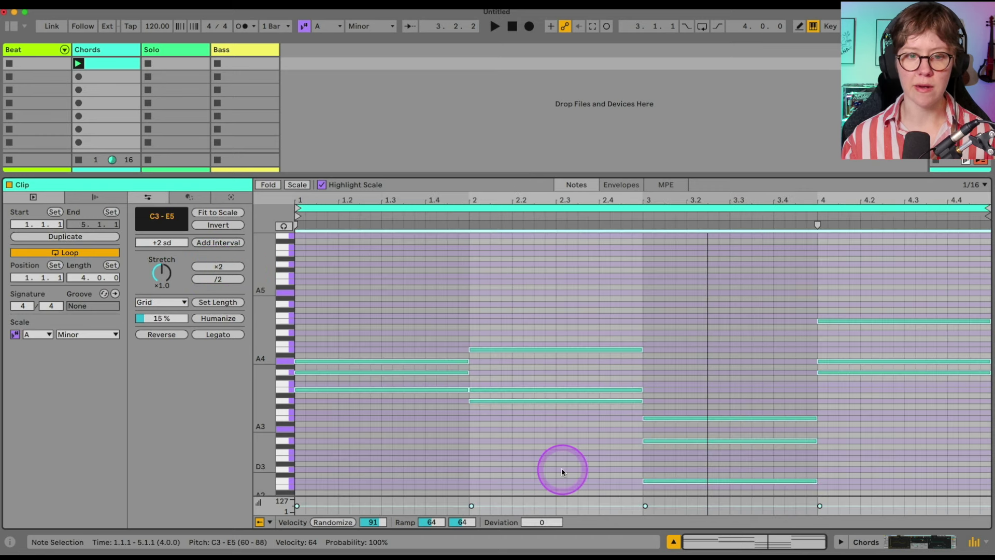
key("shift+Down")
key("space")
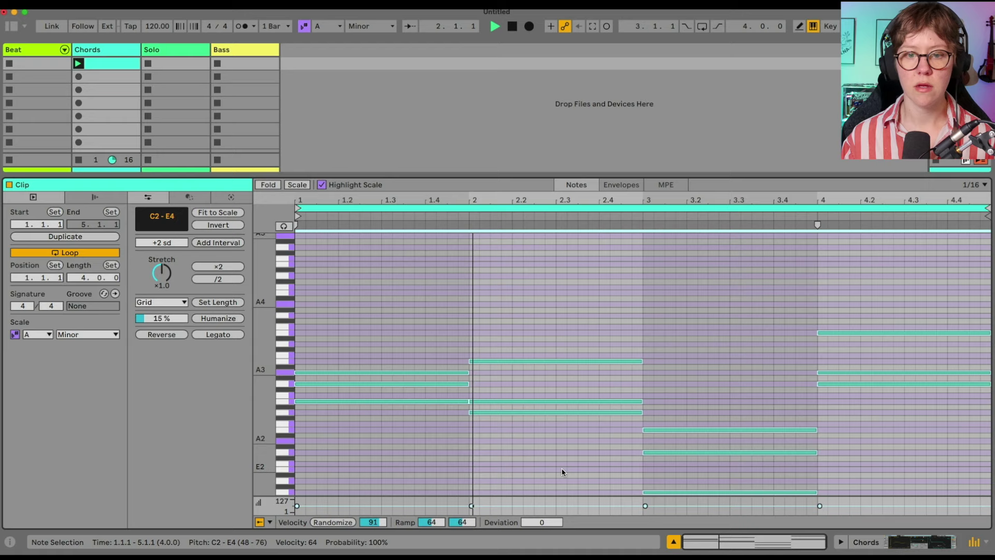
left_click(556, 452)
left_click(175, 190)
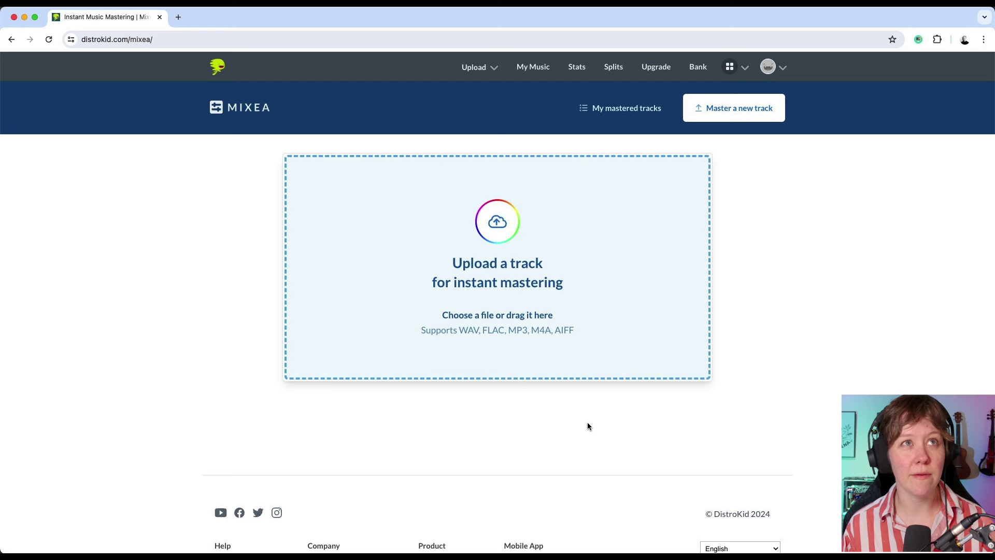
Drag Curious Mix 3.wav from the Mix1 folder onto Mixea's upload box.
left_click(436, 441)
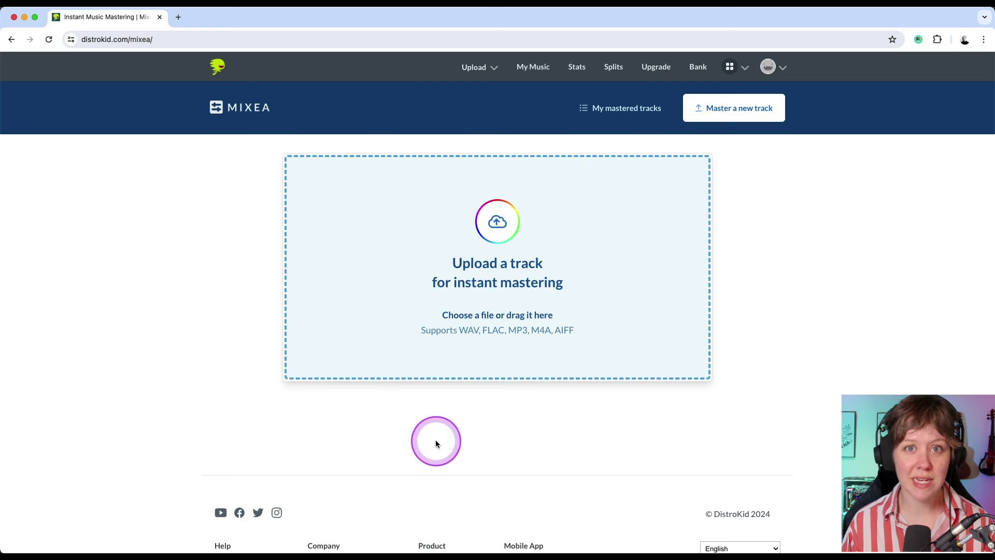
mouse_move(1, 214)
left_click(15, 48)
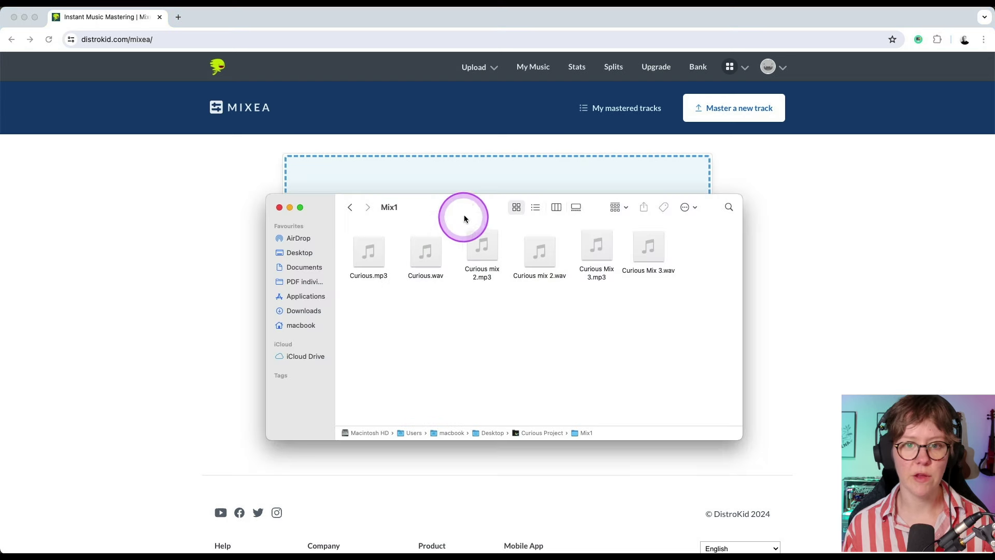
left_click_drag(467, 210, 383, 287)
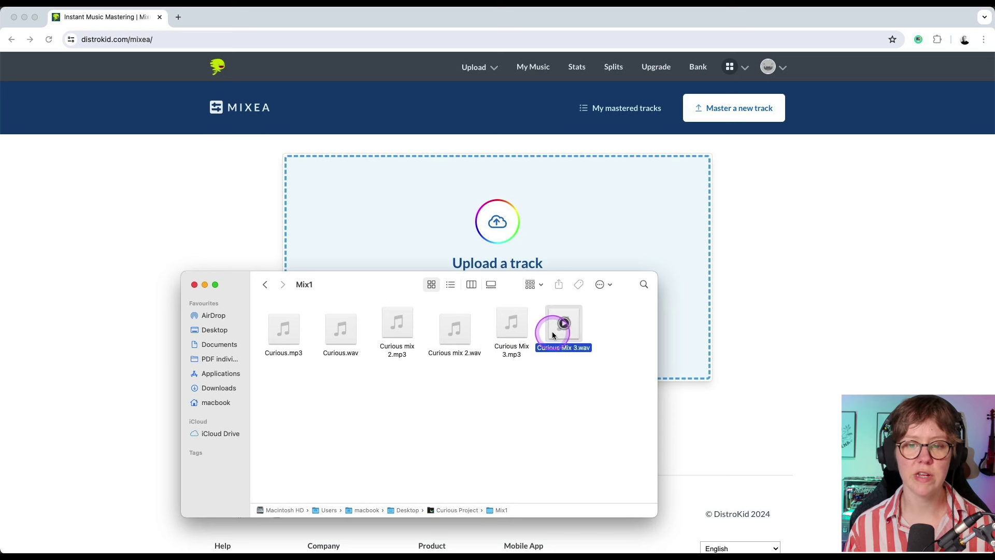
left_click_drag(552, 335, 505, 229)
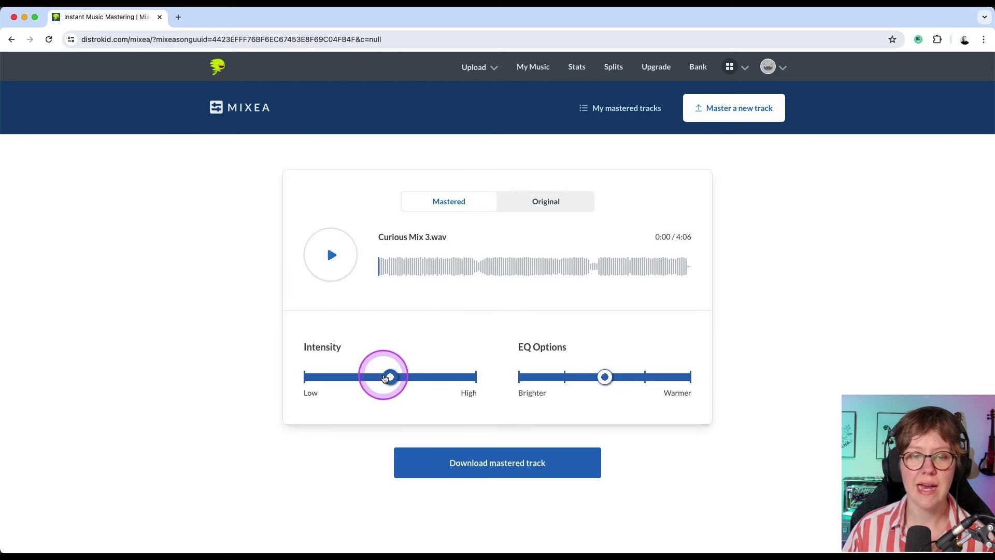
mouse_move(390, 378)
left_mouse_down()
mouse_move(311, 389)
mouse_move(484, 384)
mouse_move(390, 377)
left_mouse_up()
left_click_drag(538, 378, 525, 345)
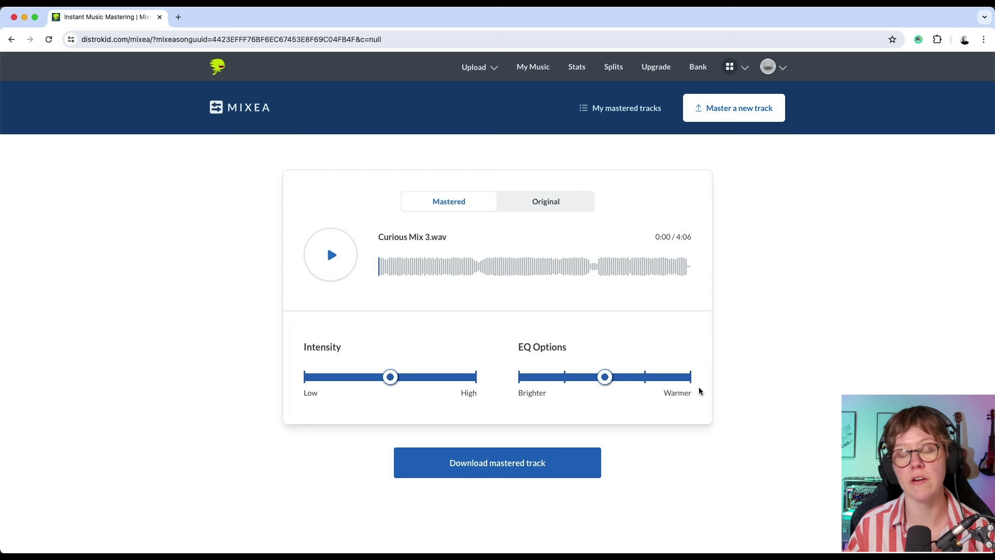
left_click(331, 258)
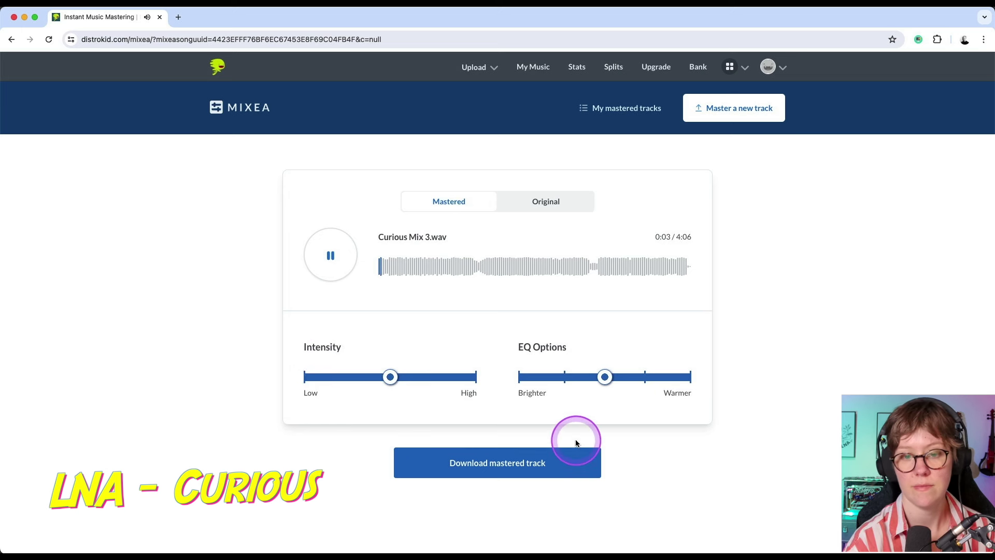
left_click(474, 382)
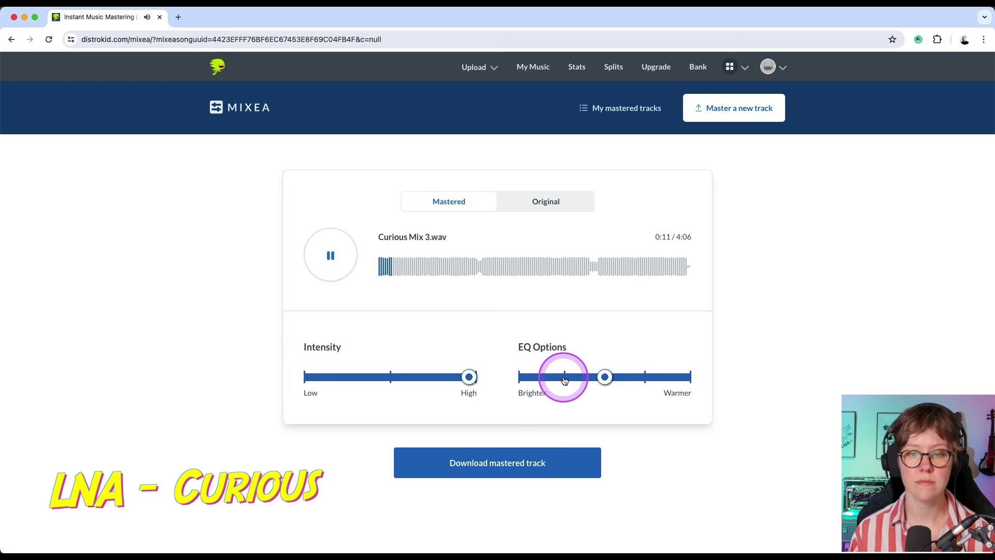
left_click_drag(564, 381, 521, 382)
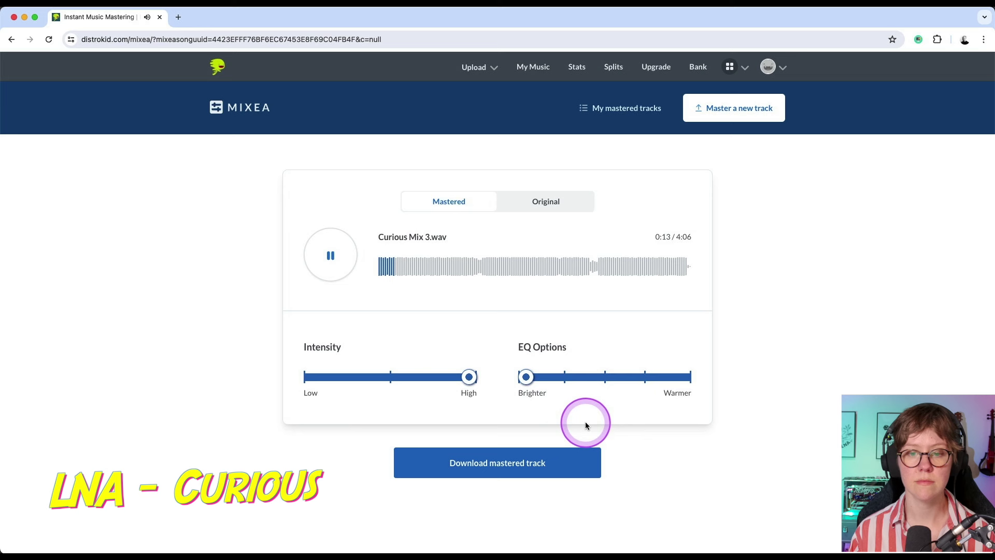
left_click(688, 381)
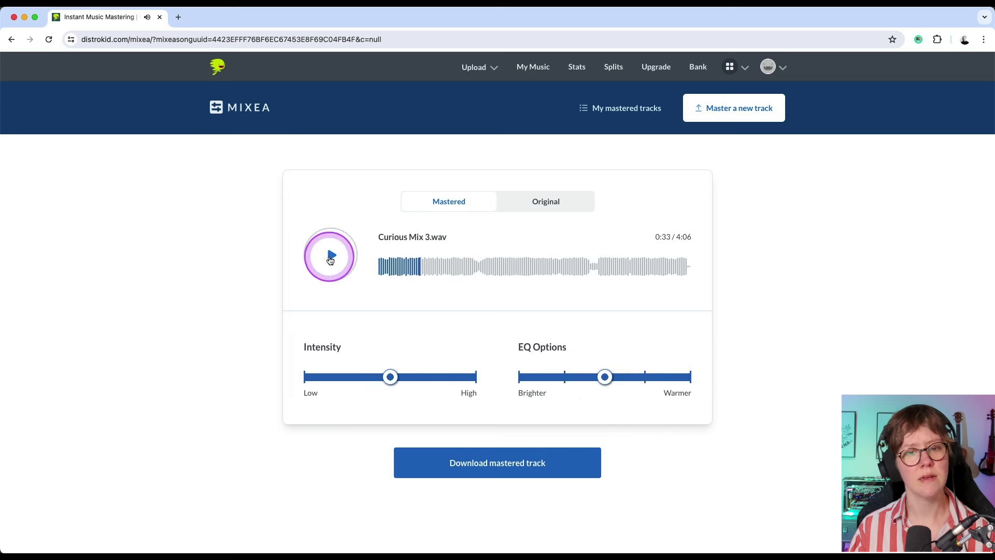
left_click(330, 255)
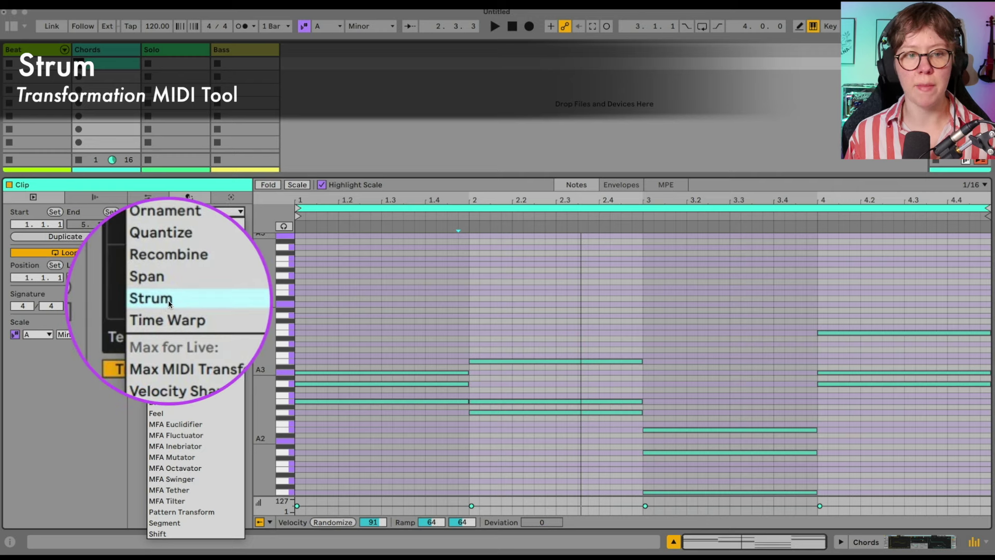
Apply Strum to the chords, trying High and Low values before settling High at 100%.
left_click(168, 360)
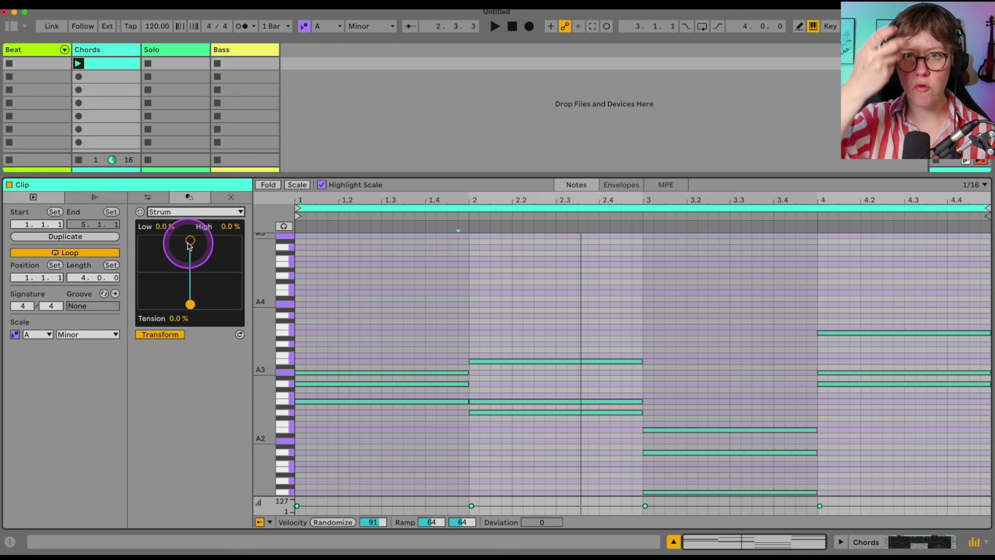
left_click_drag(189, 247, 270, 241)
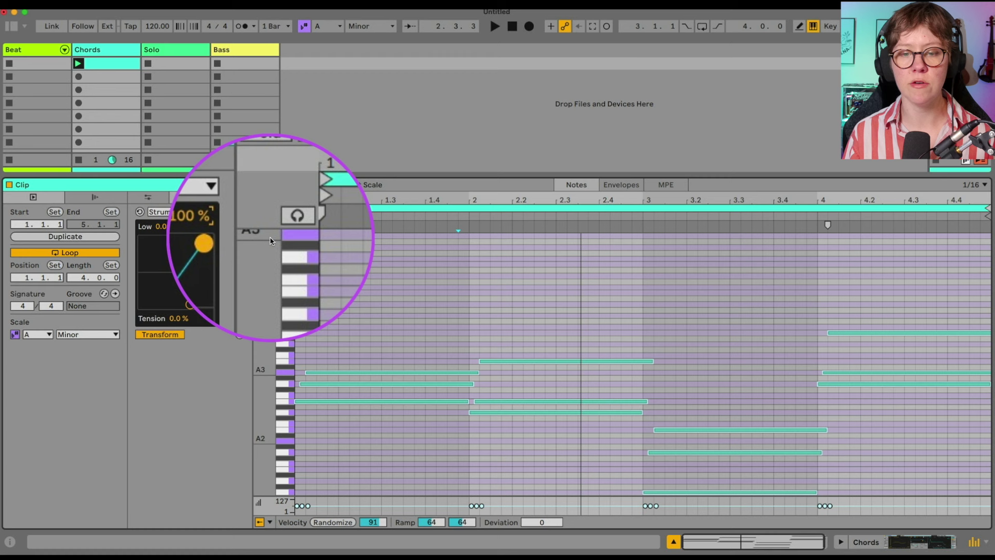
left_click(453, 371)
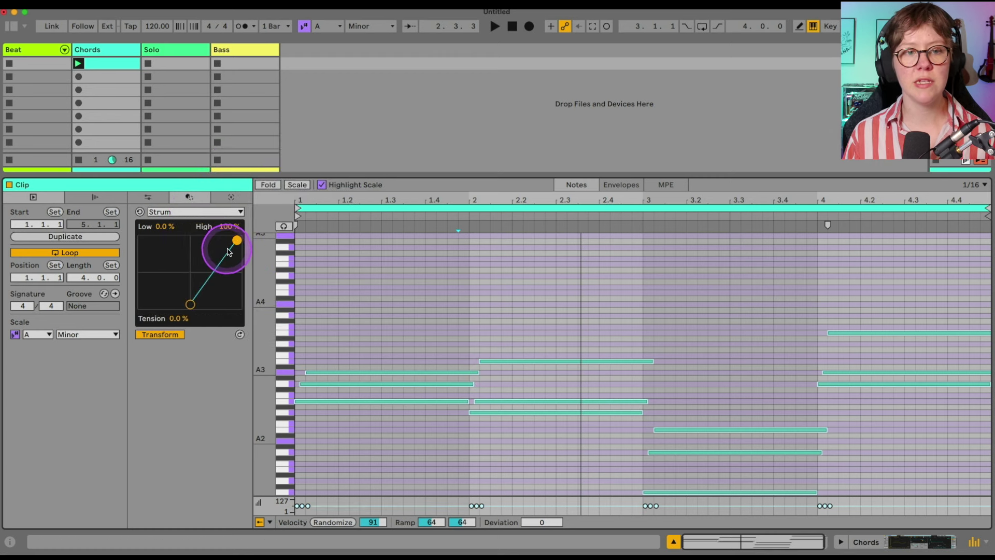
left_click_drag(237, 240, 188, 240)
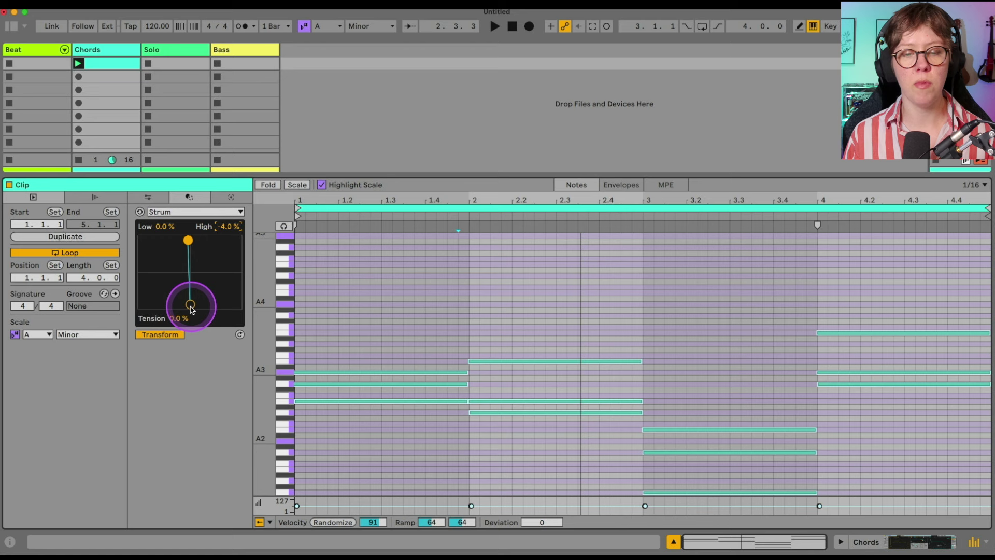
mouse_move(191, 309)
left_mouse_down()
mouse_move(158, 300)
mouse_move(295, 311)
mouse_move(159, 311)
mouse_move(234, 313)
mouse_move(190, 320)
left_mouse_up()
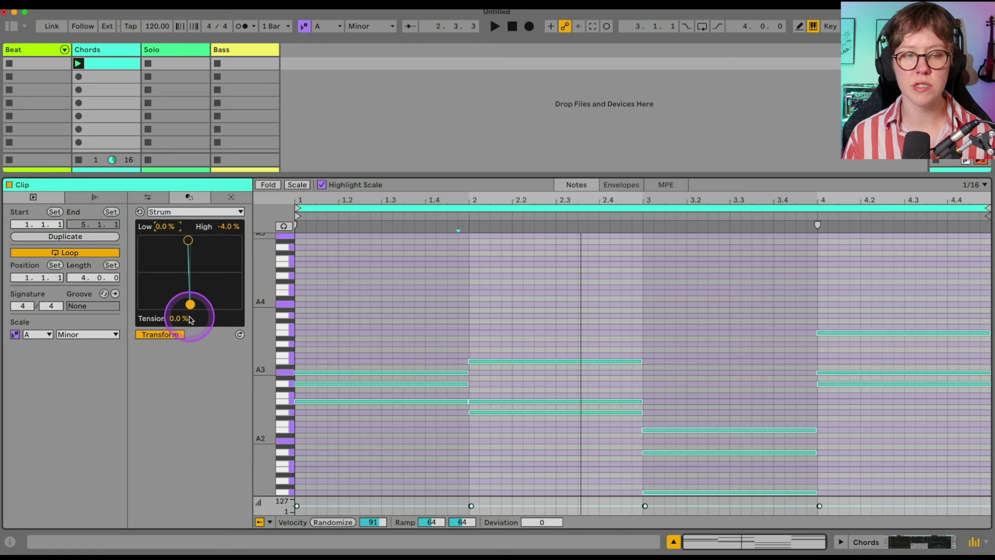
left_click_drag(188, 240, 237, 241)
Play the strummed chords, then raise Tension so the strum curve bends.
key("space")
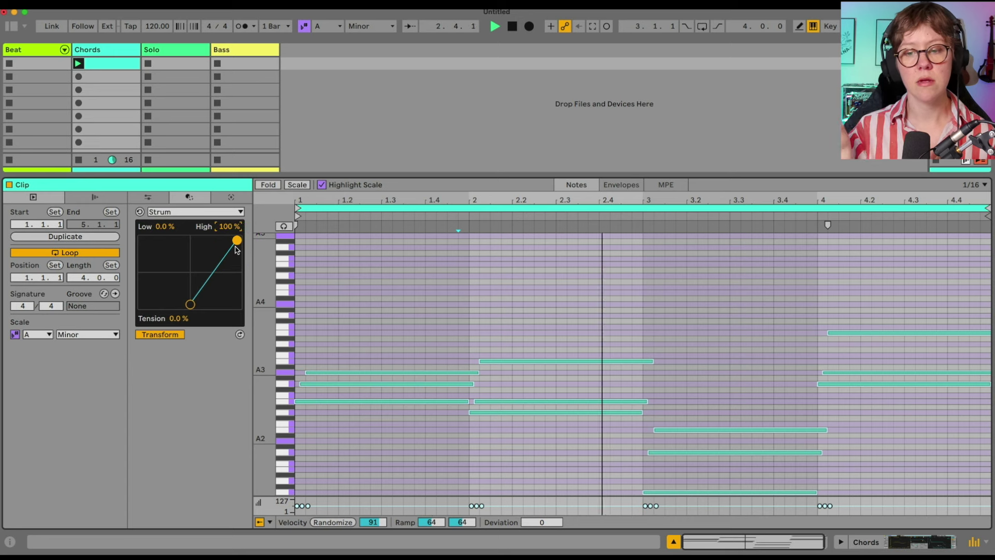
key("space")
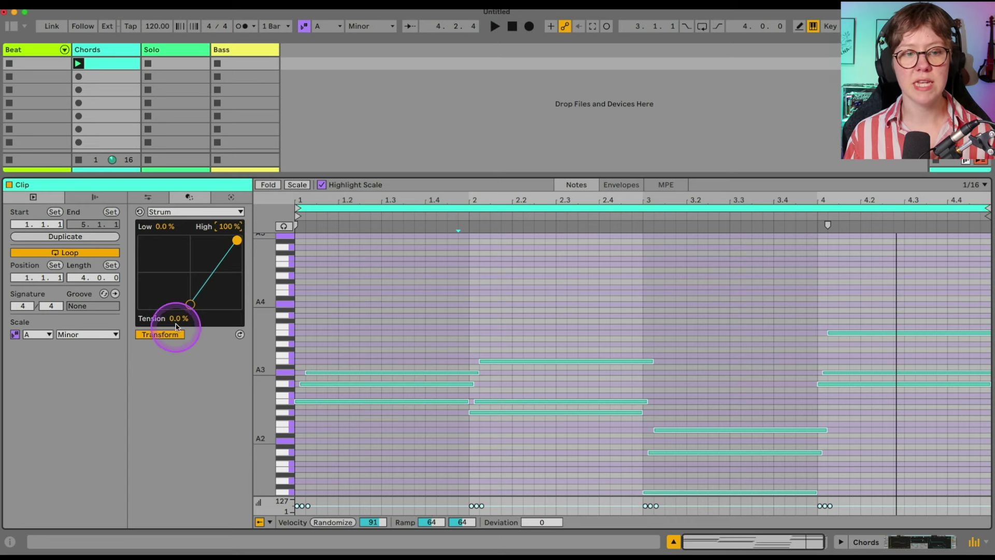
left_click_drag(175, 319, 176, 324)
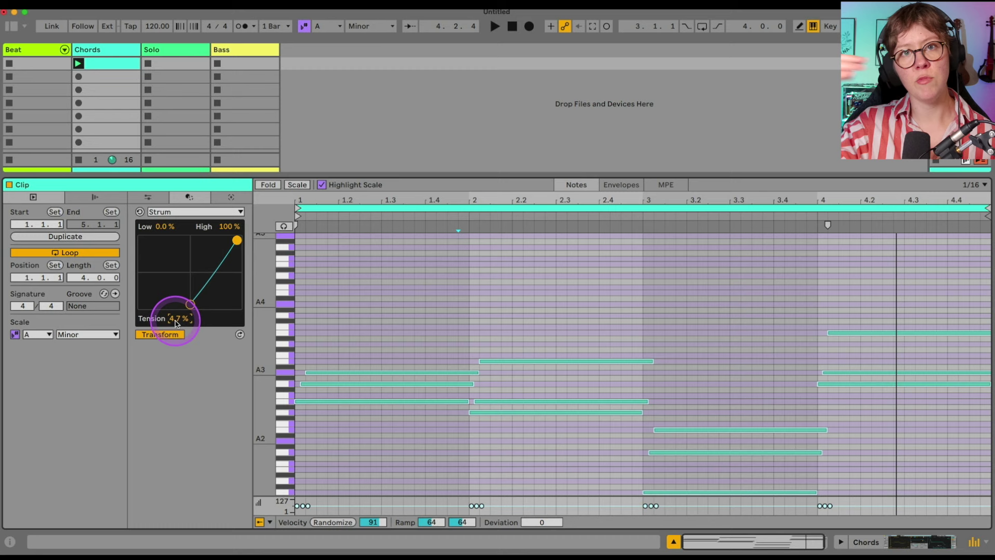
left_click_drag(177, 319, 178, 325)
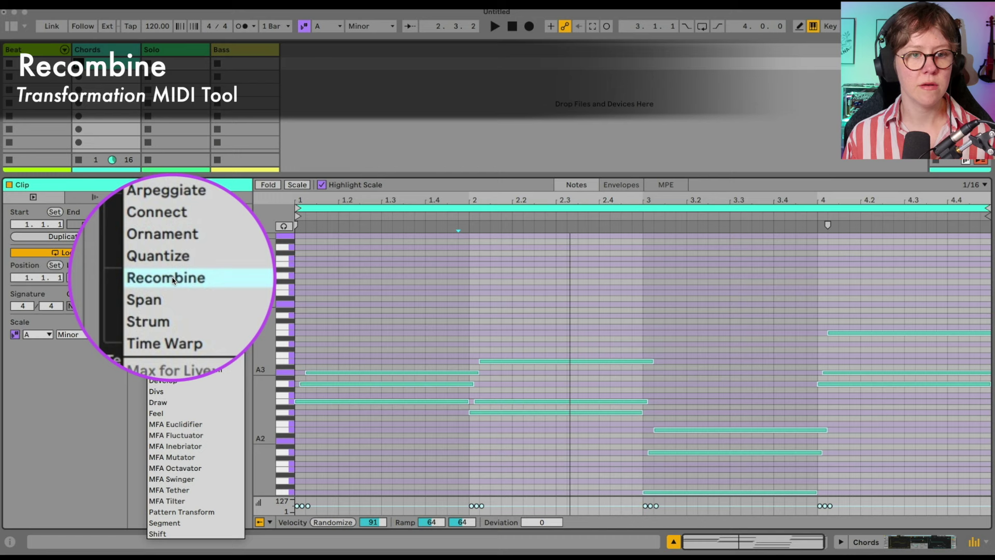
Use Recombine on two selected notes, rotating their pitches by one and back while listening.
left_click(171, 315)
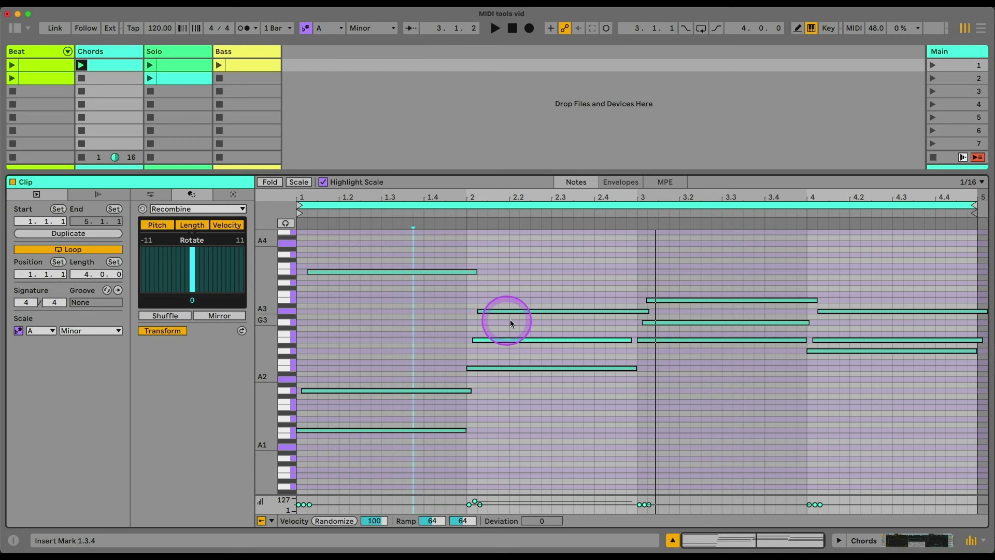
left_click_drag(519, 321, 454, 270)
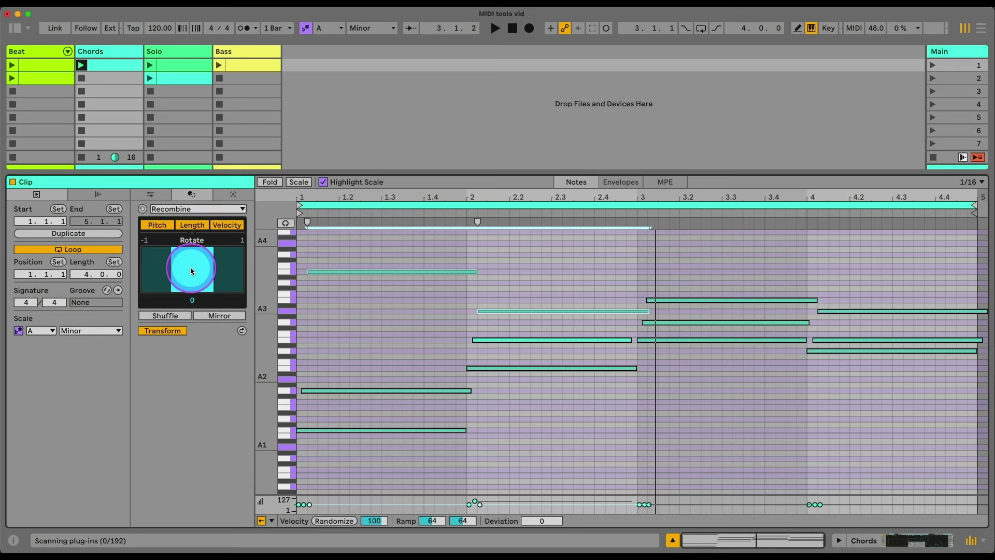
left_click_drag(191, 266, 164, 270)
key("space")
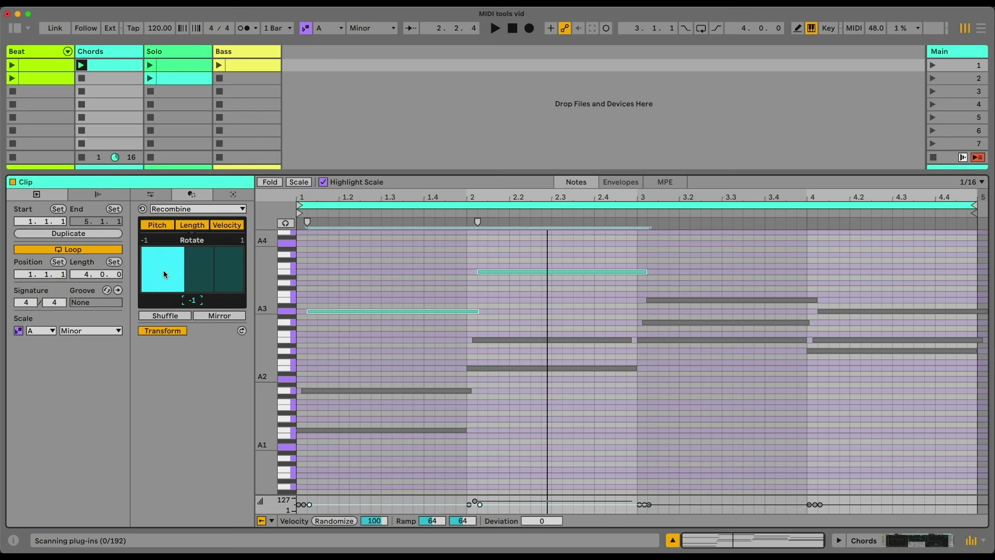
left_click_drag(163, 270, 196, 273)
key("space")
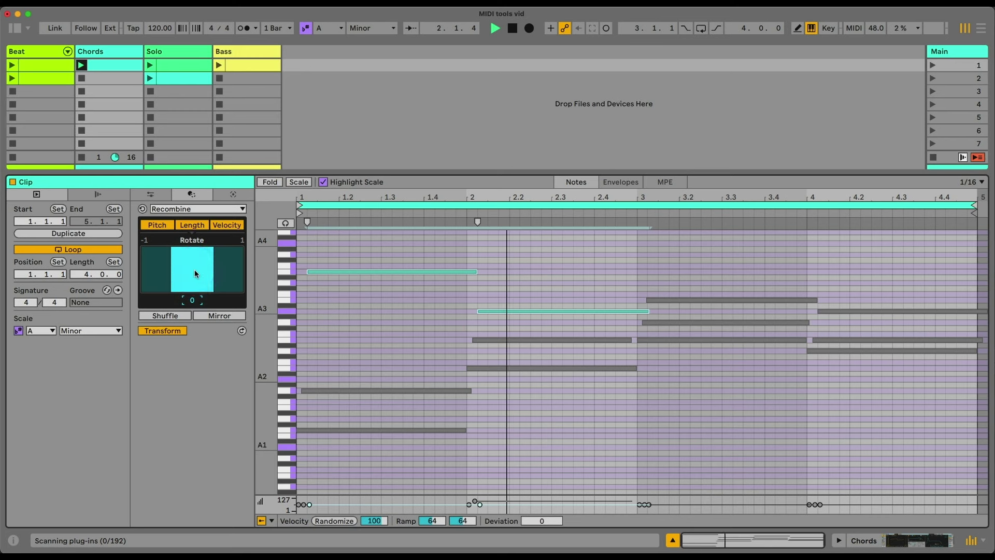
Select the notes across bars 1–4 and try Shuffle and Mirror on their pitches.
left_click_drag(757, 311, 744, 256)
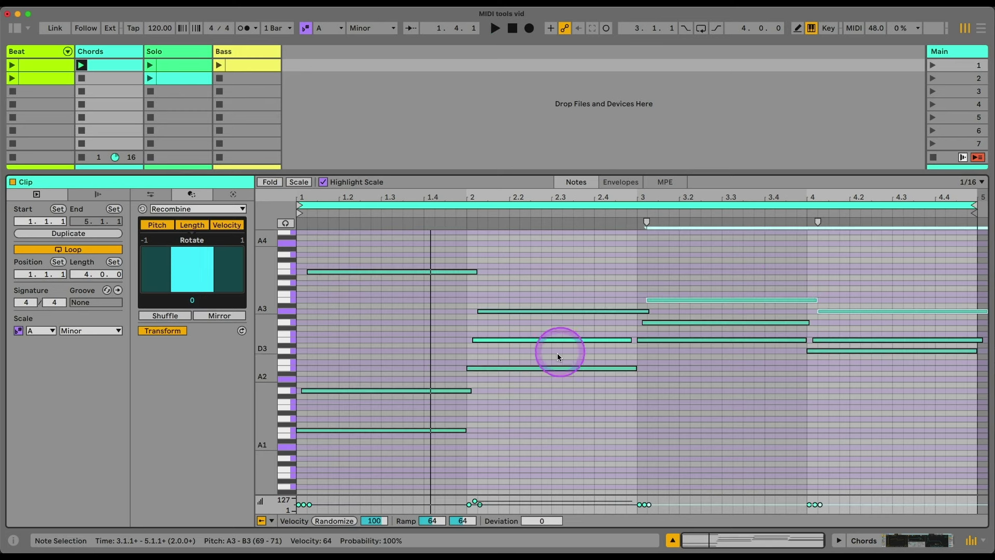
left_click_drag(562, 353, 564, 335)
left_click_drag(388, 403, 383, 353)
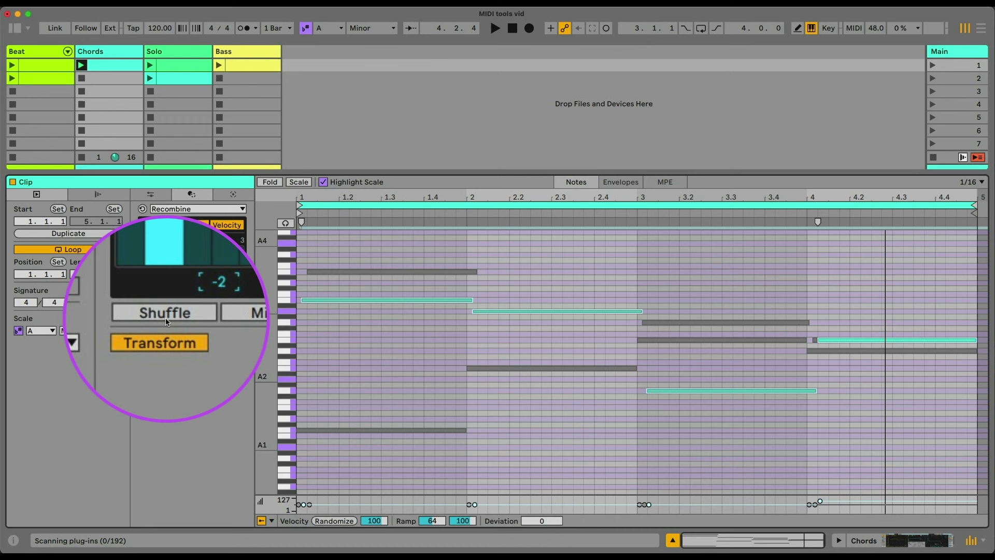
left_click(175, 318)
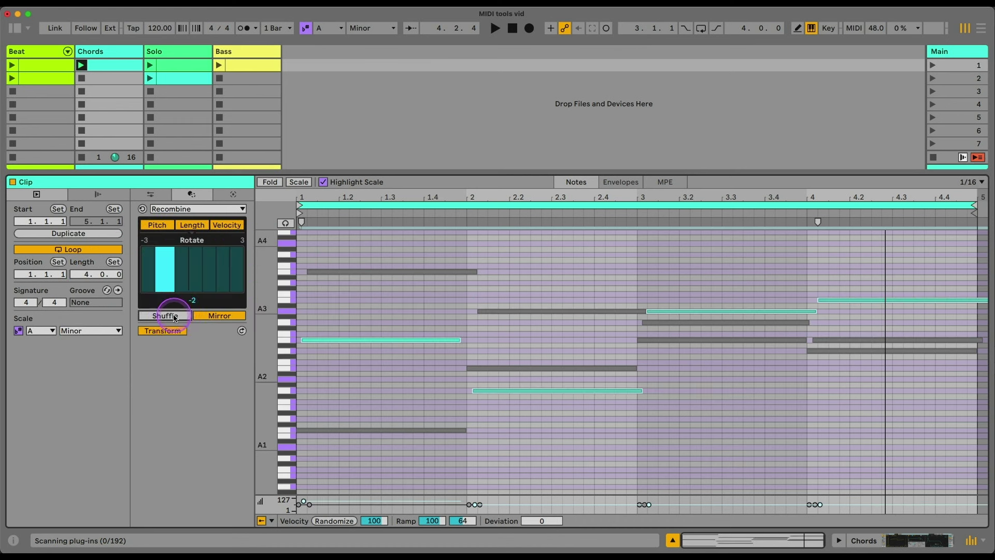
left_click(175, 317)
left_click(176, 318)
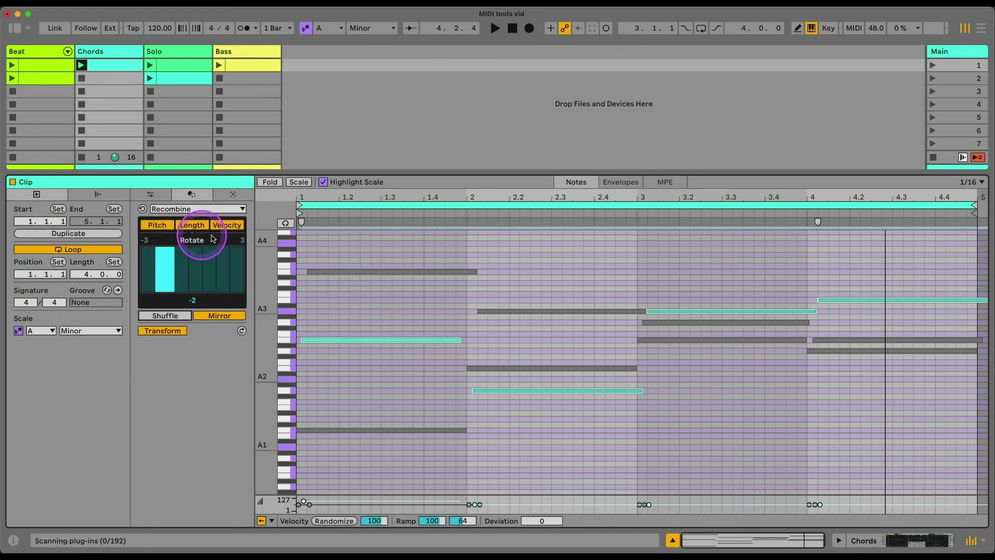
left_click(220, 317)
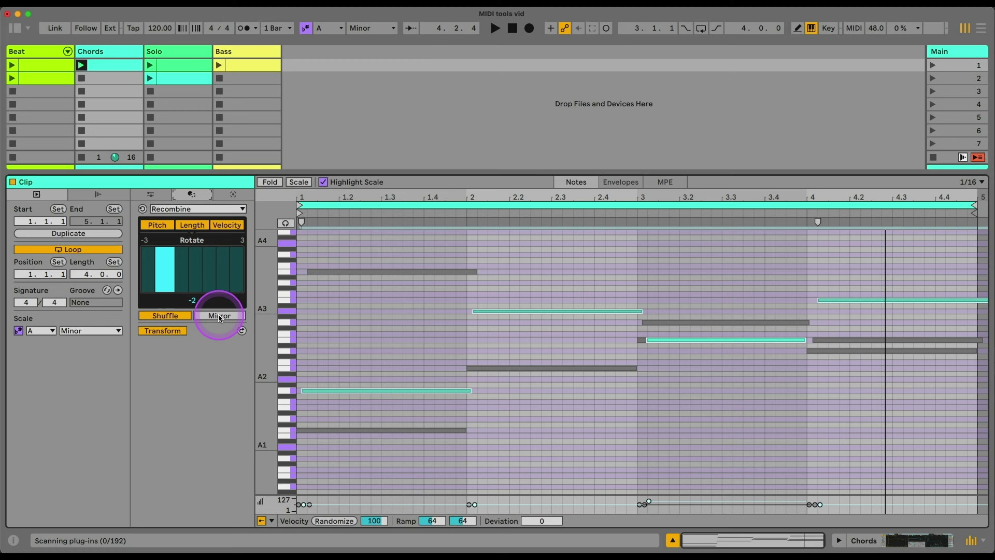
left_click(220, 317)
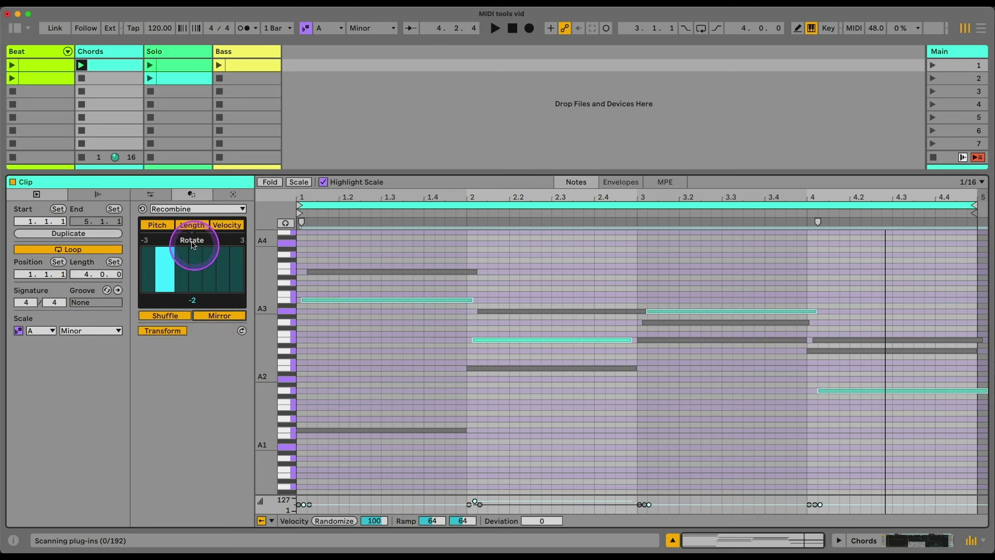
Set the Recombine rotation to 3 and play the clip to hear the result.
left_click(240, 266)
mouse_move(240, 266)
left_mouse_down()
mouse_move(212, 267)
mouse_move(247, 259)
left_mouse_up()
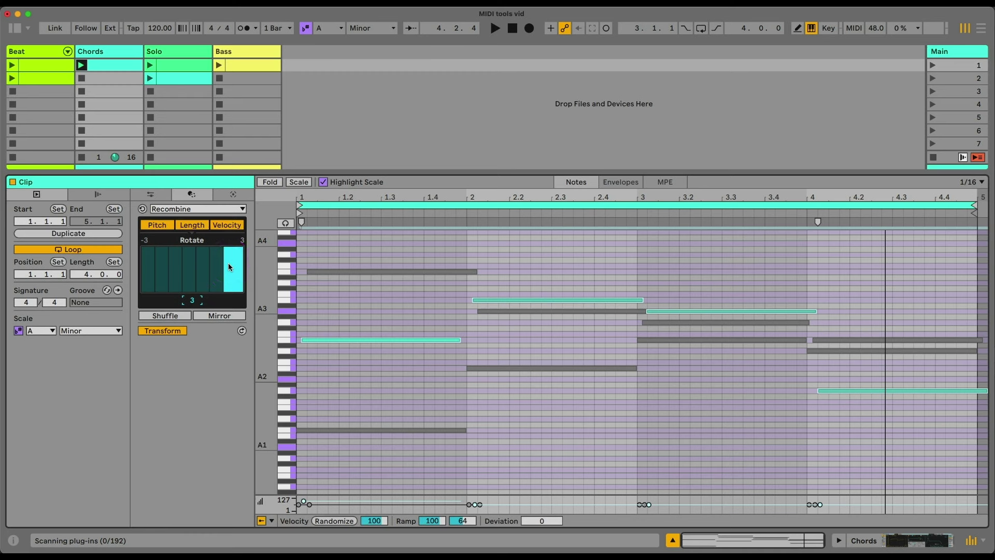
key("space")
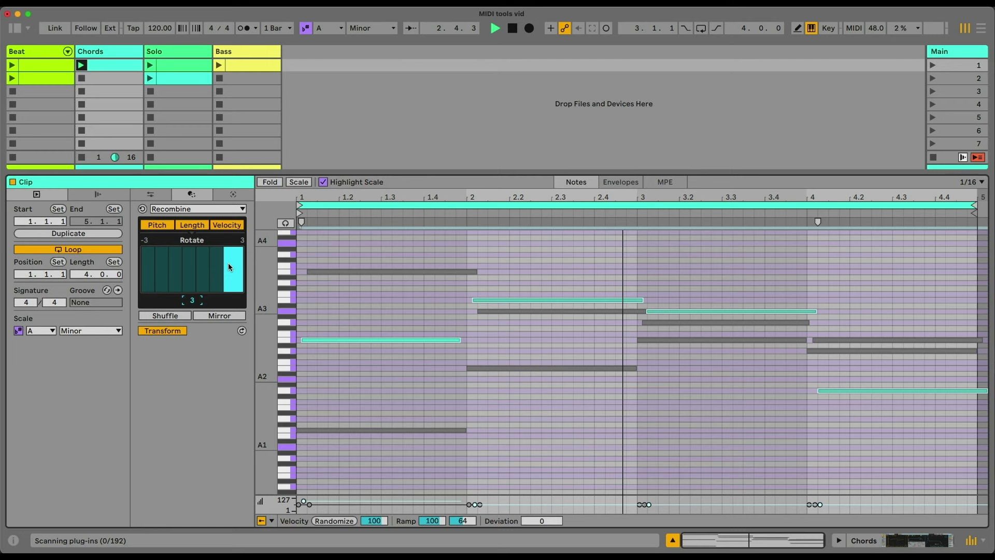
left_click(582, 446)
left_click(617, 369)
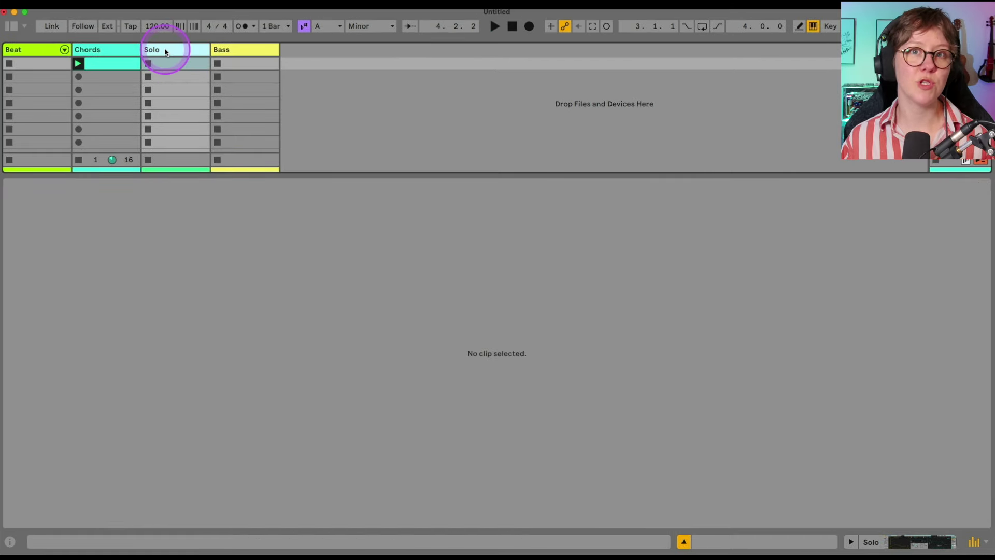
Create a MIDI clip on Solo and generate a Down & Up melody with the Shape generator.
double_click(177, 64)
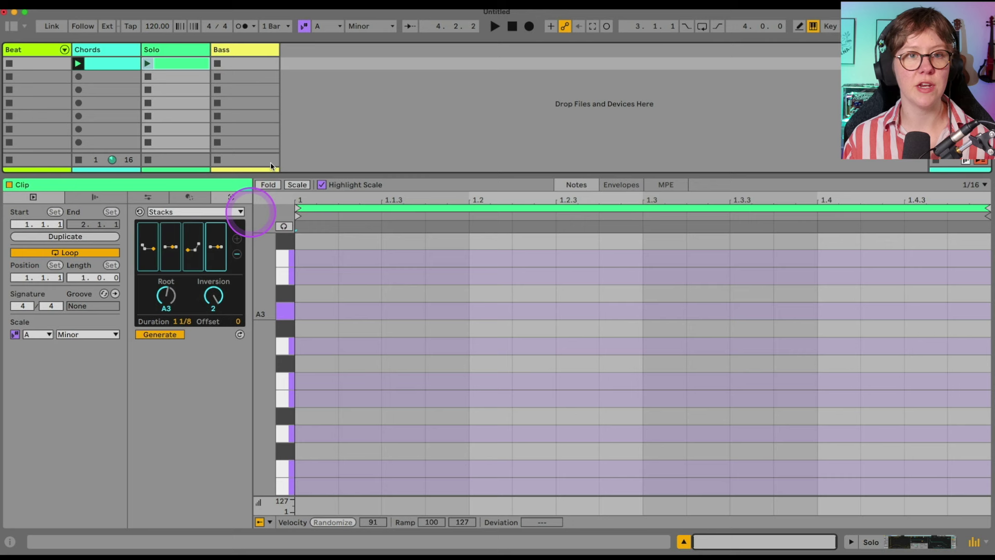
left_click(189, 212)
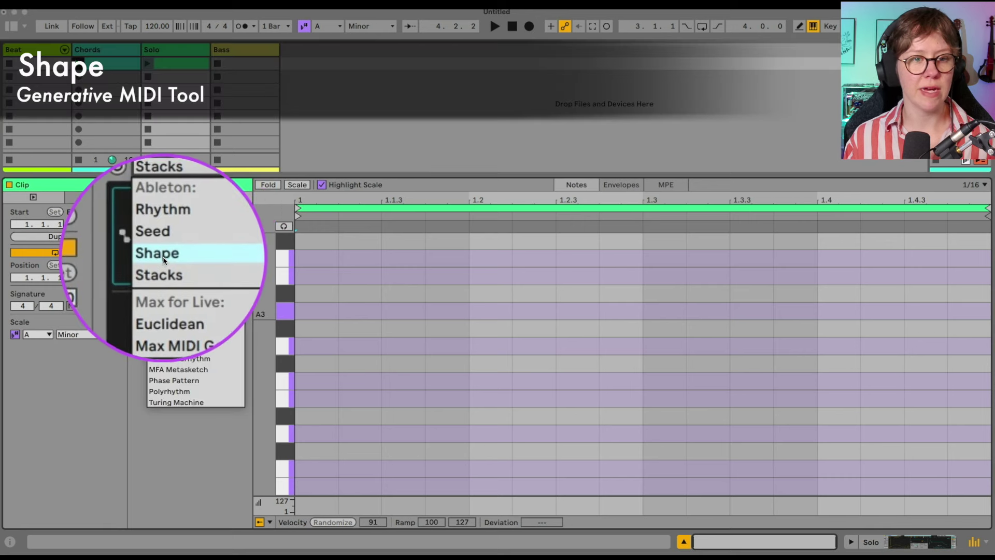
left_click(164, 257)
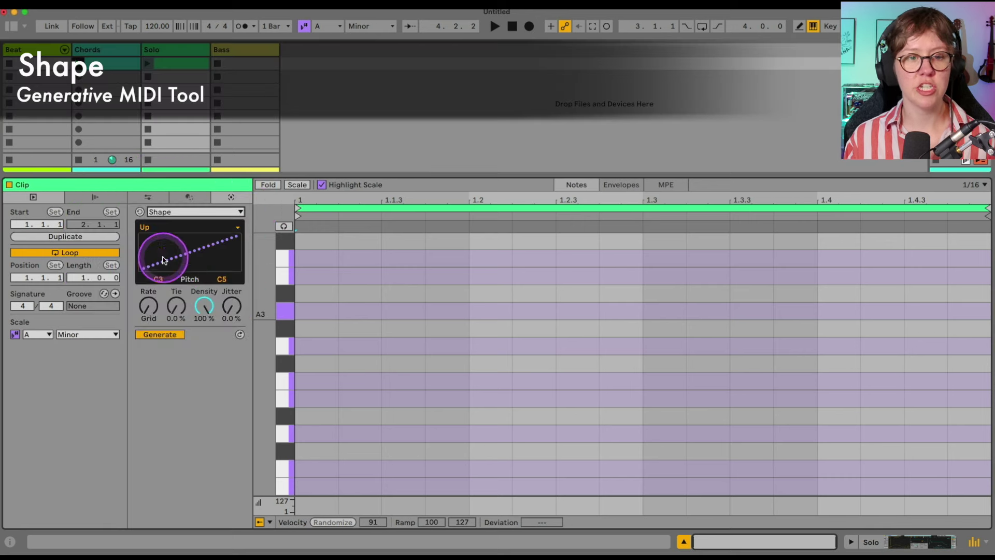
left_click(236, 228)
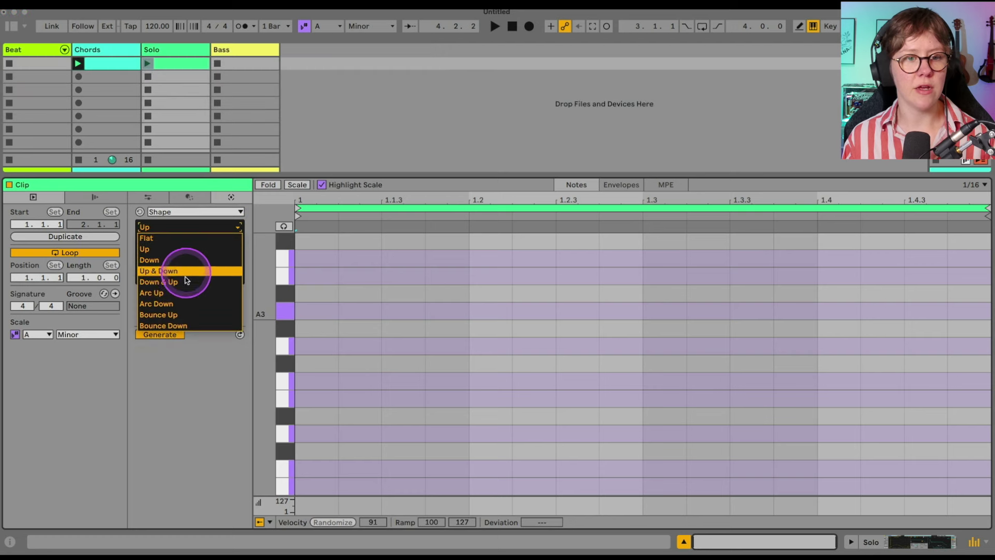
left_click(181, 283)
left_click(147, 63)
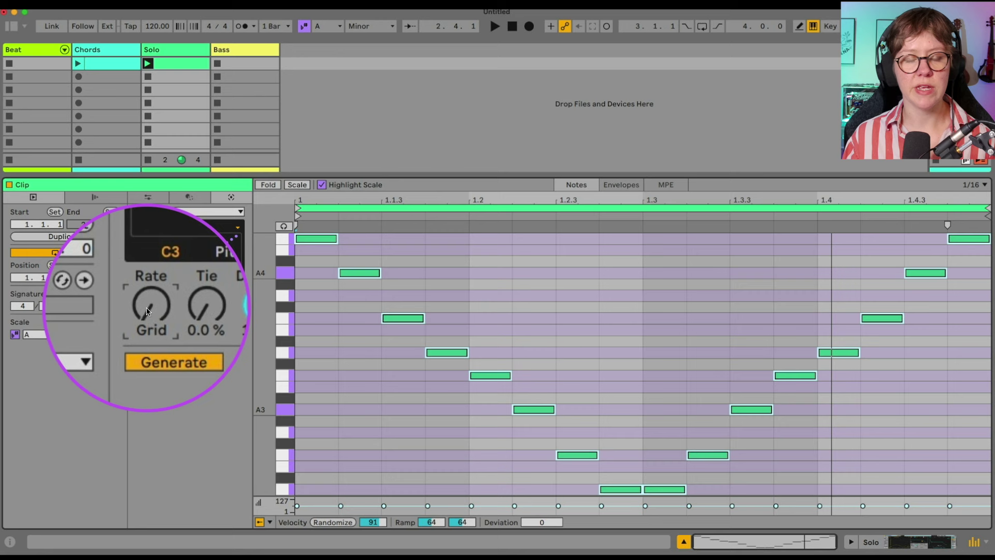
Set tie to 25% and full density, then draw and redraw a custom User pitch curve.
left_click_drag(180, 305, 180, 287)
left_click_drag(201, 305, 235, 306)
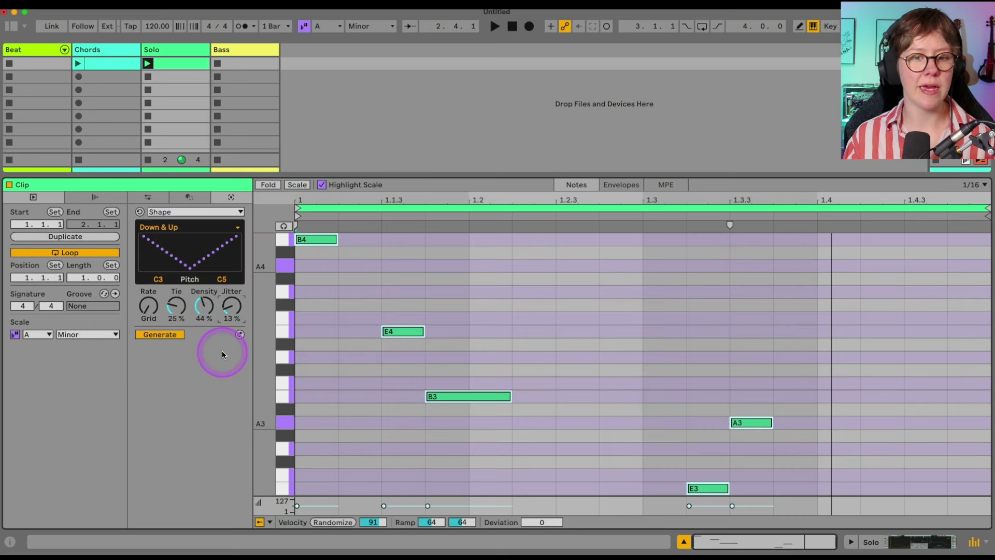
key("space")
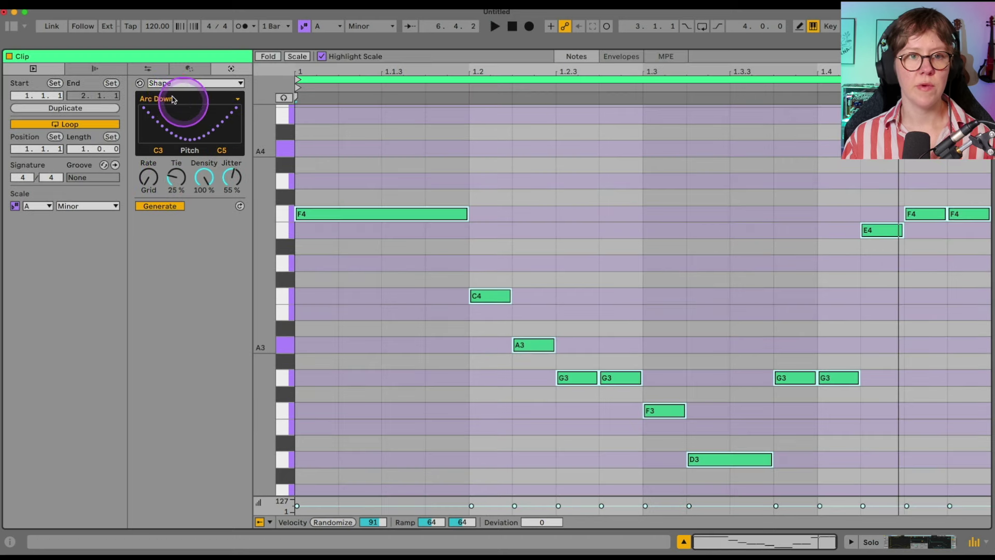
mouse_move(166, 100)
left_mouse_down()
mouse_move(188, 135)
mouse_move(236, 109)
left_mouse_up()
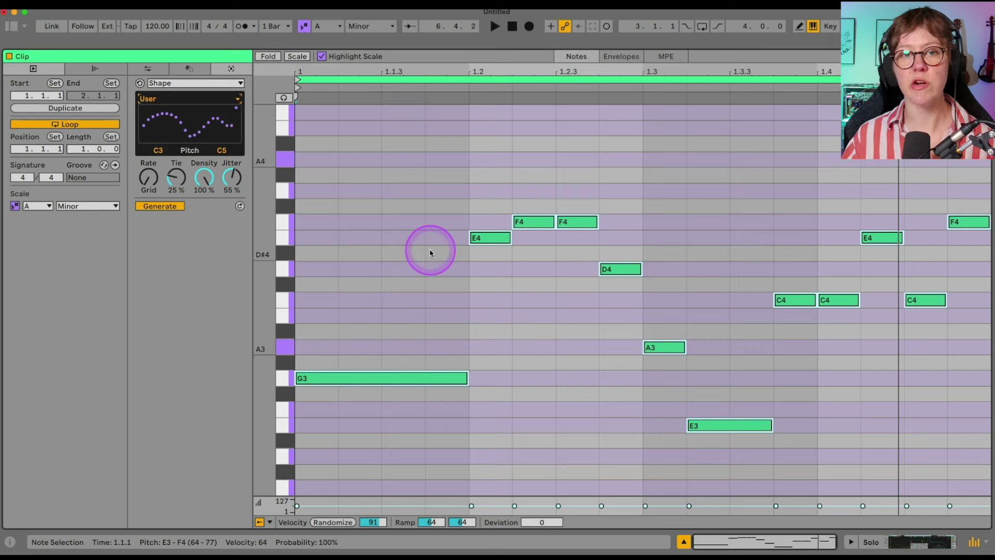
key("space")
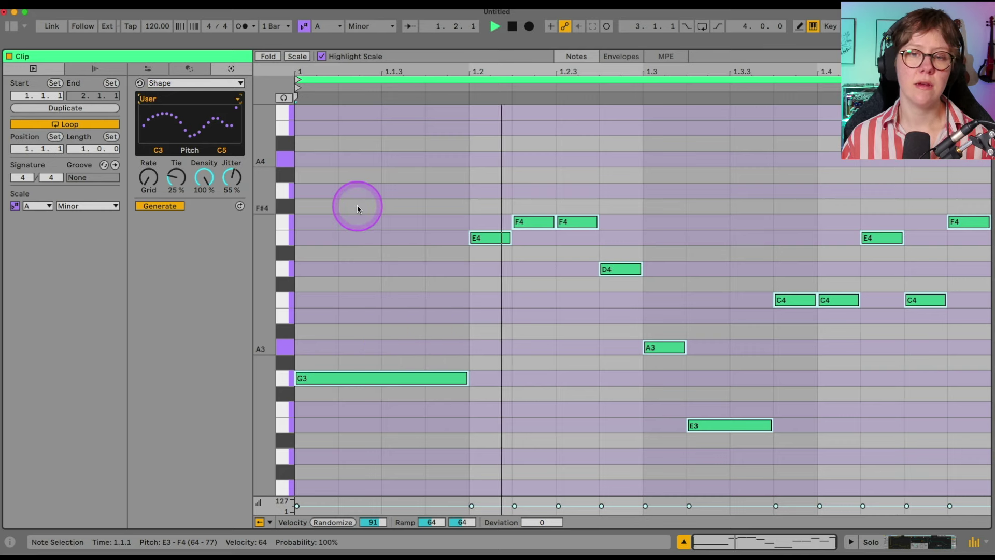
mouse_move(236, 124)
left_mouse_down()
mouse_move(178, 120)
mouse_move(158, 129)
mouse_move(169, 118)
left_mouse_up()
Copy the Chords clip into the Solo track's second slot and open it.
key("Tab")
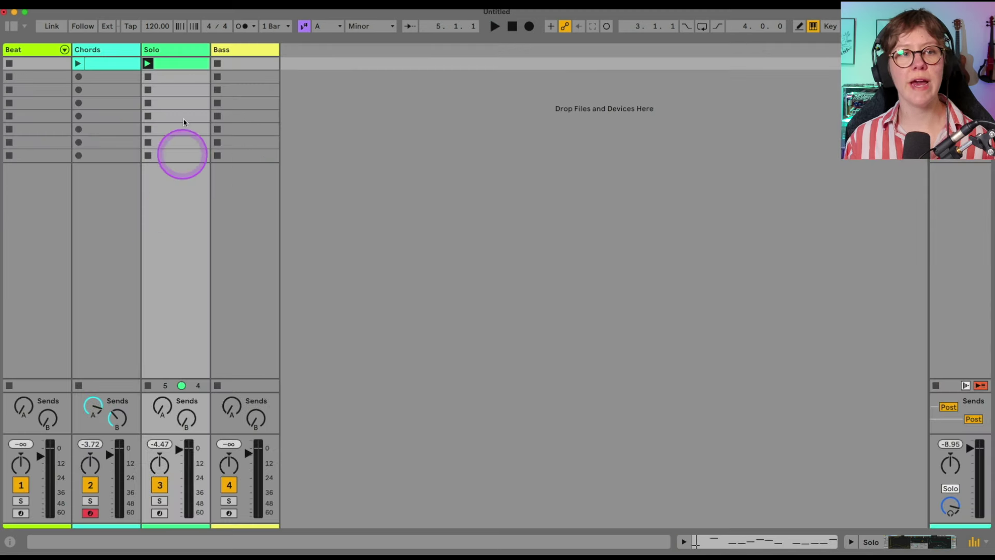
left_click(106, 64)
left_click(171, 79)
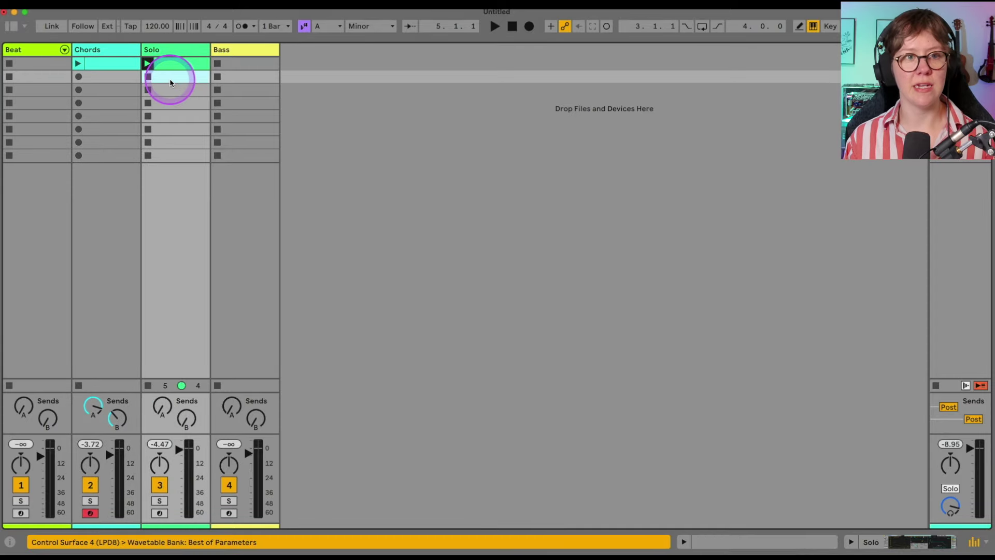
key("super+v")
double_click(176, 79)
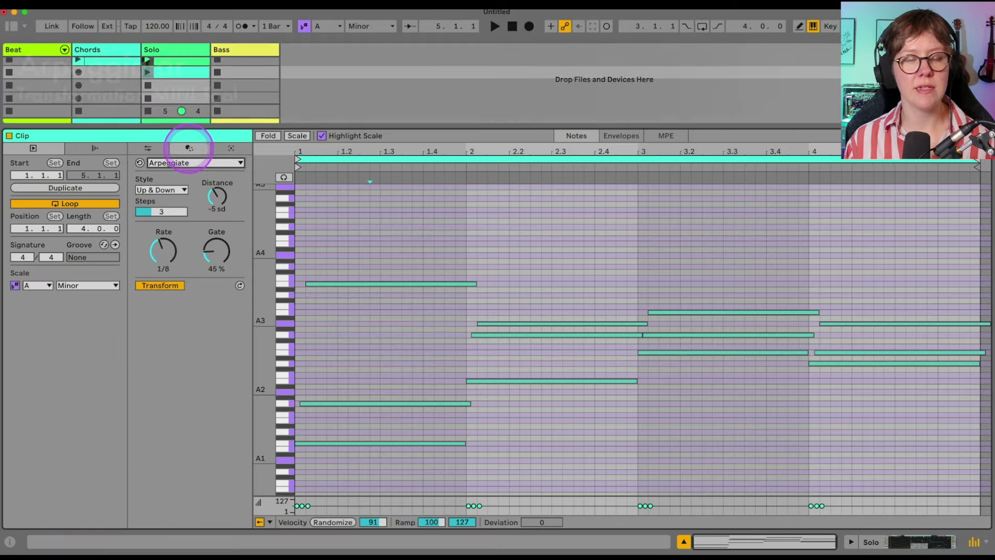
Apply the Arpeggiate transformation with UpDown style.
left_click(189, 149)
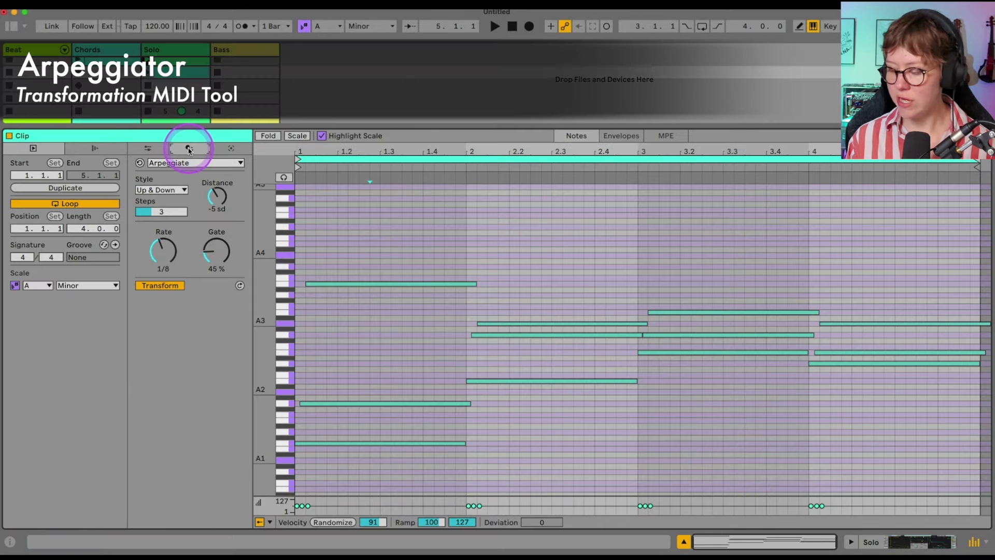
left_click(169, 163)
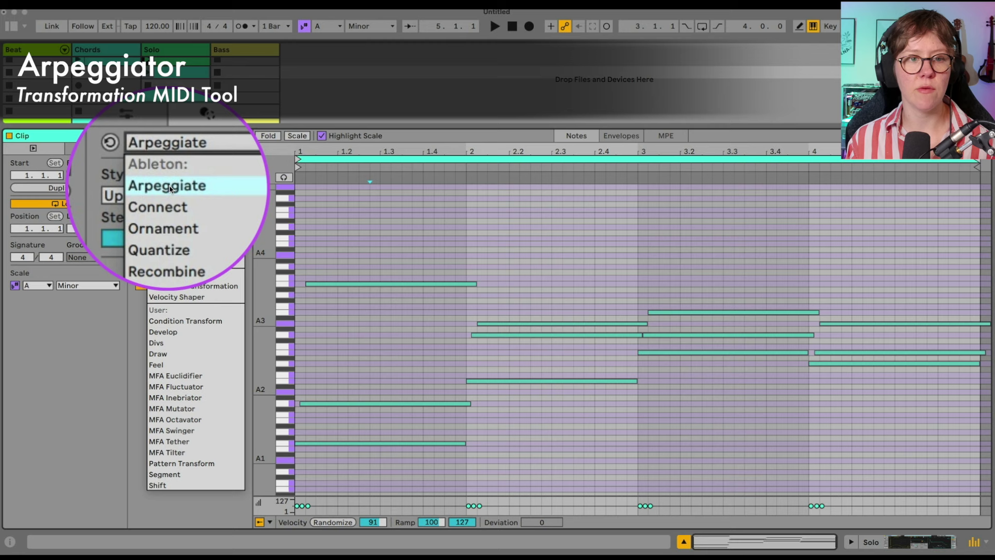
left_click(171, 189)
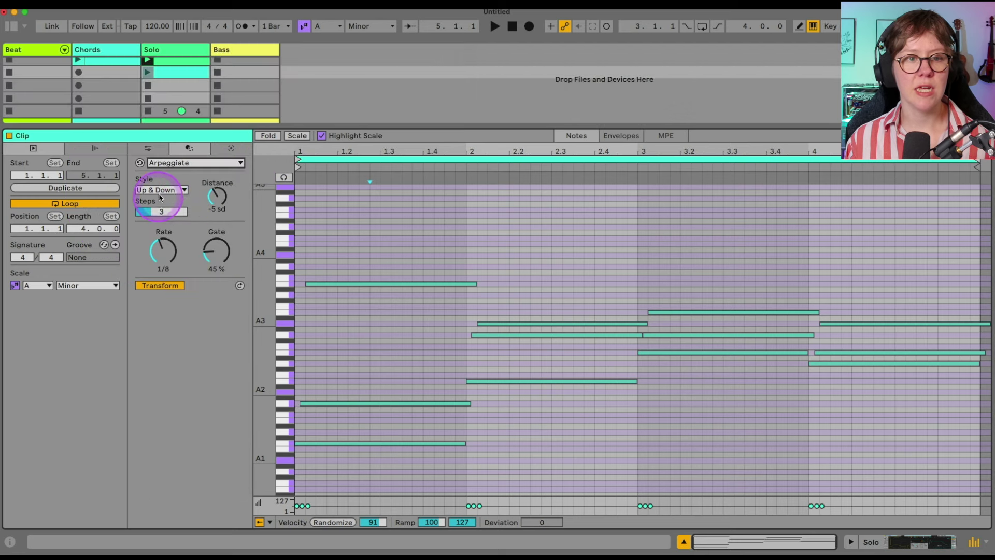
left_click(156, 190)
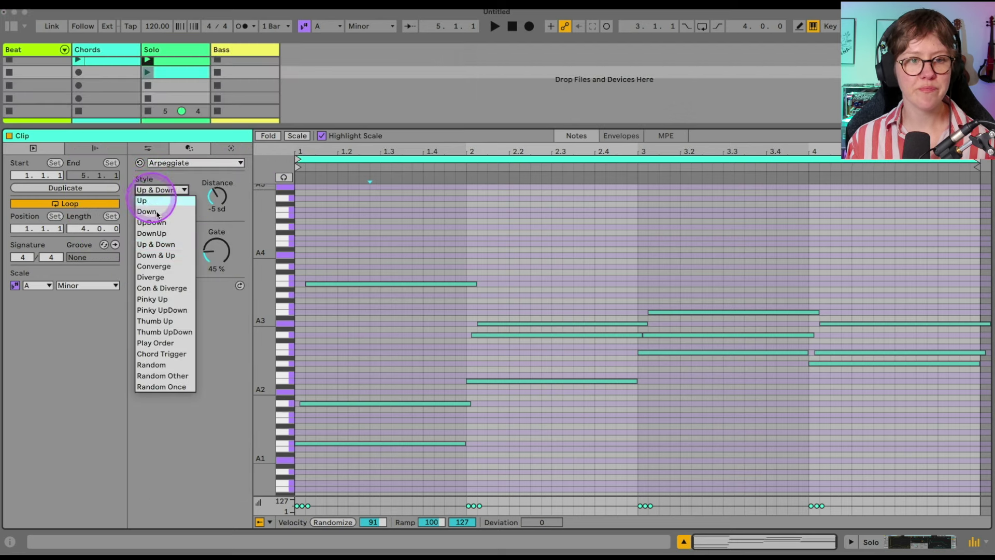
left_click(159, 224)
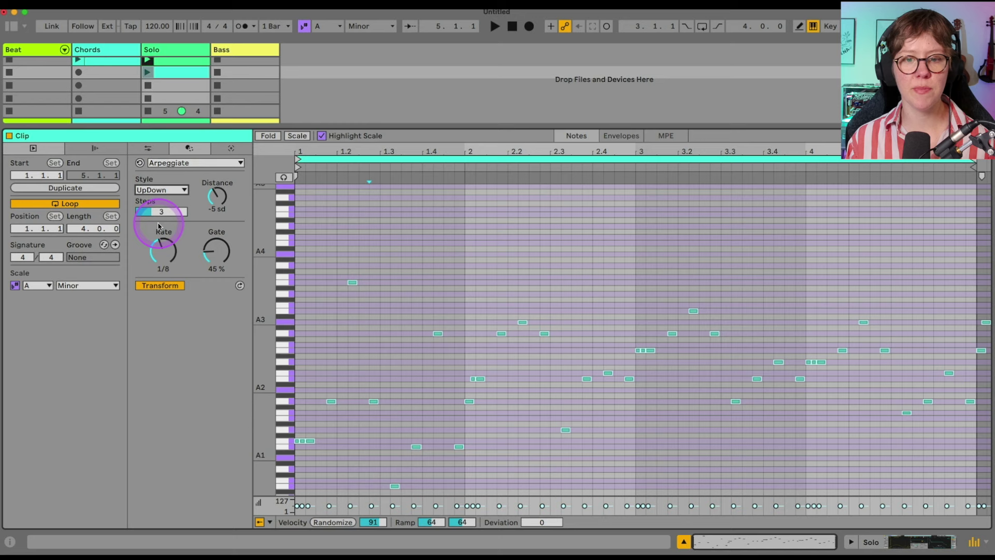
scroll(435, 389, "down", 3)
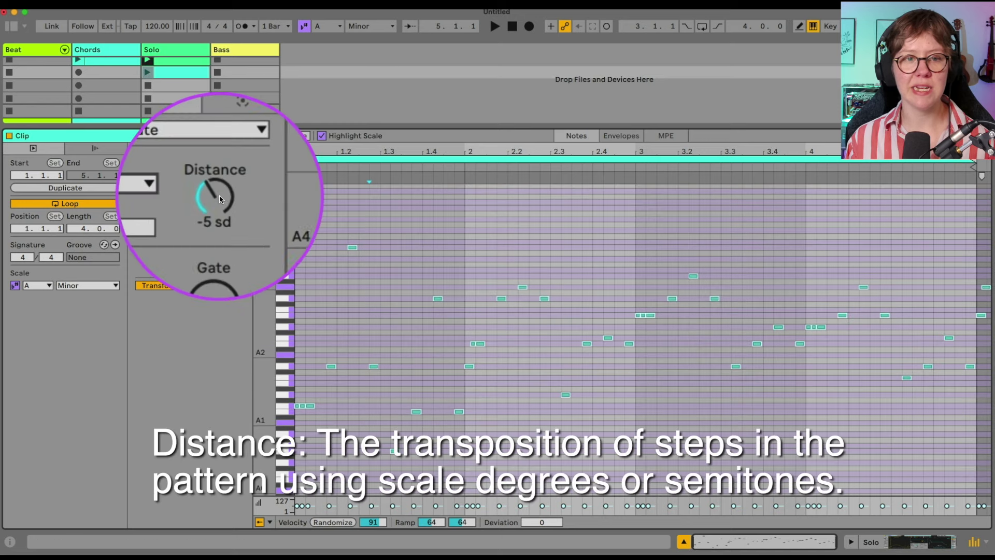
Set the arpeggio to 4 steps, +3 sd distance and 54% gate while auditioning.
left_click_drag(219, 196, 219, 192)
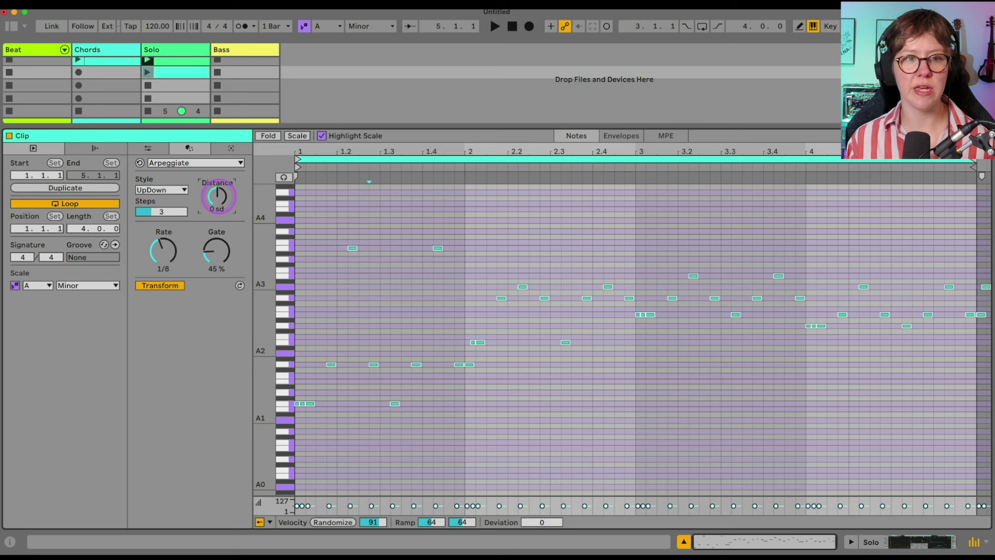
left_click_drag(166, 215, 166, 217)
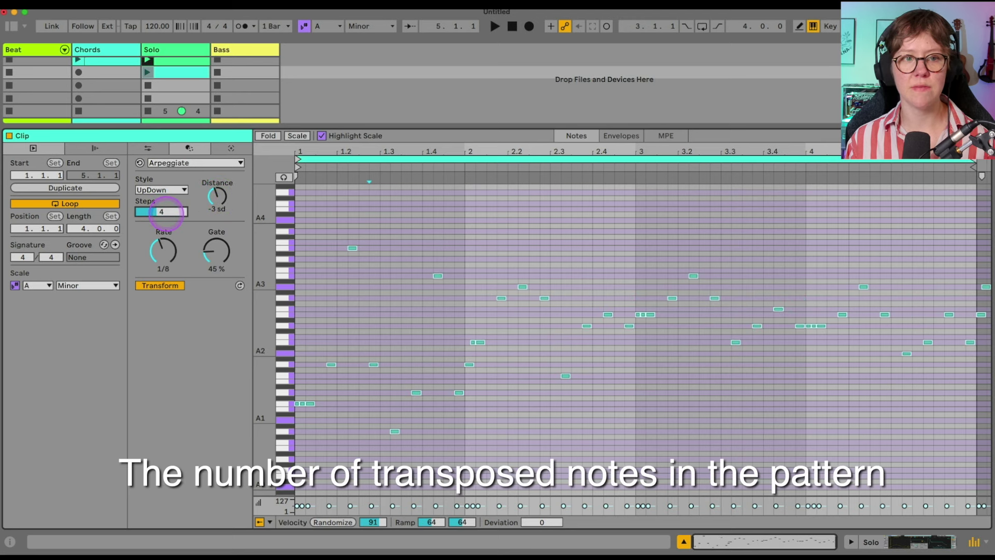
left_click_drag(217, 206, 217, 197)
left_click(148, 72)
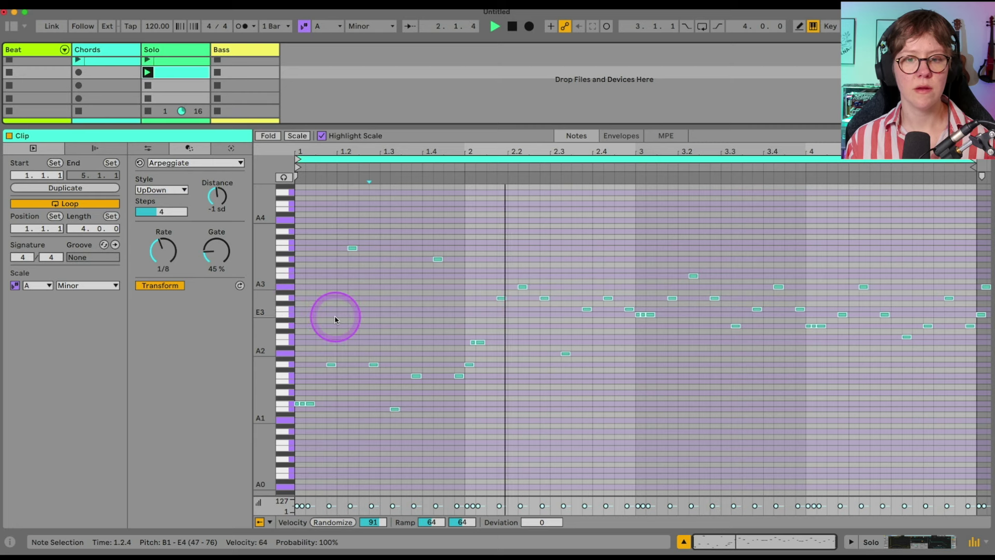
left_click_drag(163, 265, 216, 255)
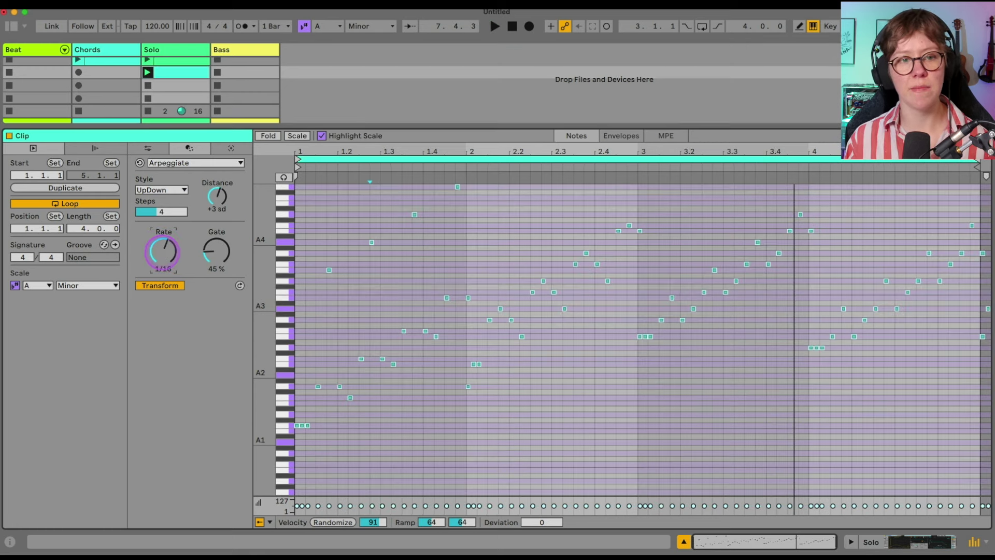
key("space")
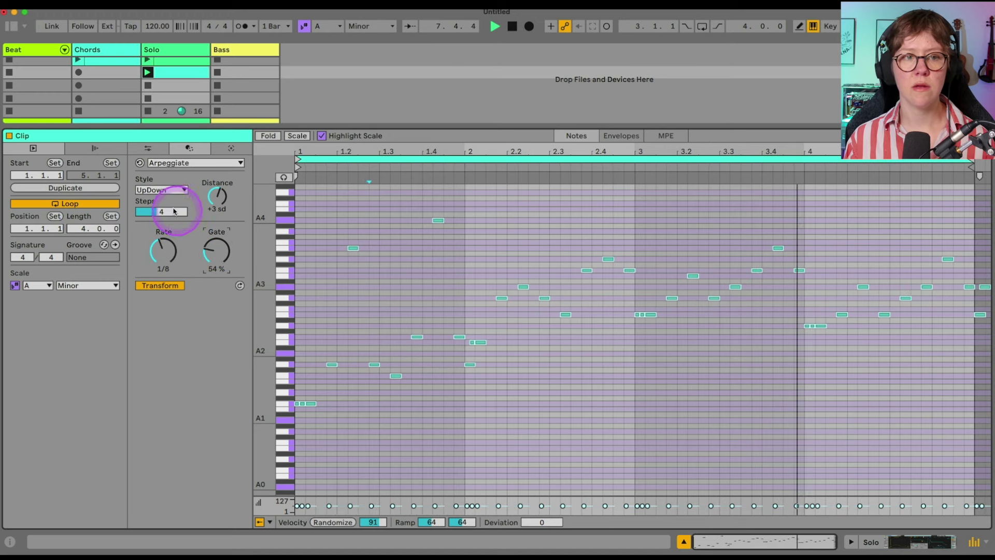
left_click_drag(365, 128, 366, 366)
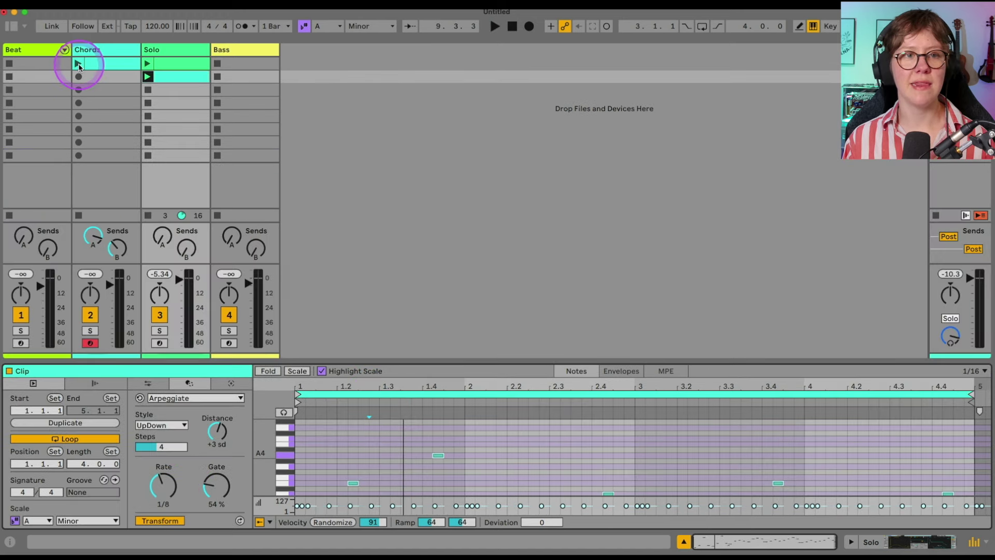
Play the Chords clip and open it in an enlarged note editor with the transformation tools list.
left_click(78, 64)
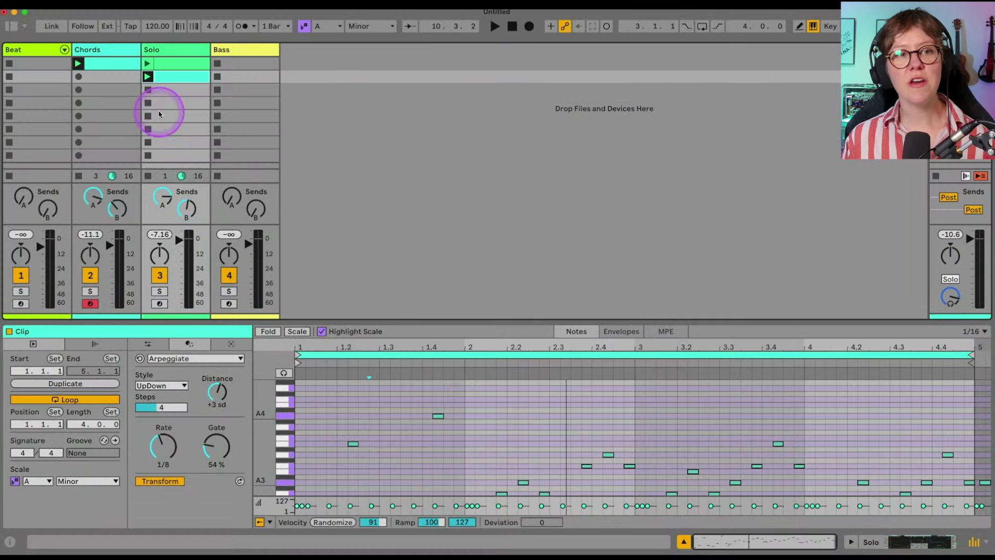
left_click(99, 67)
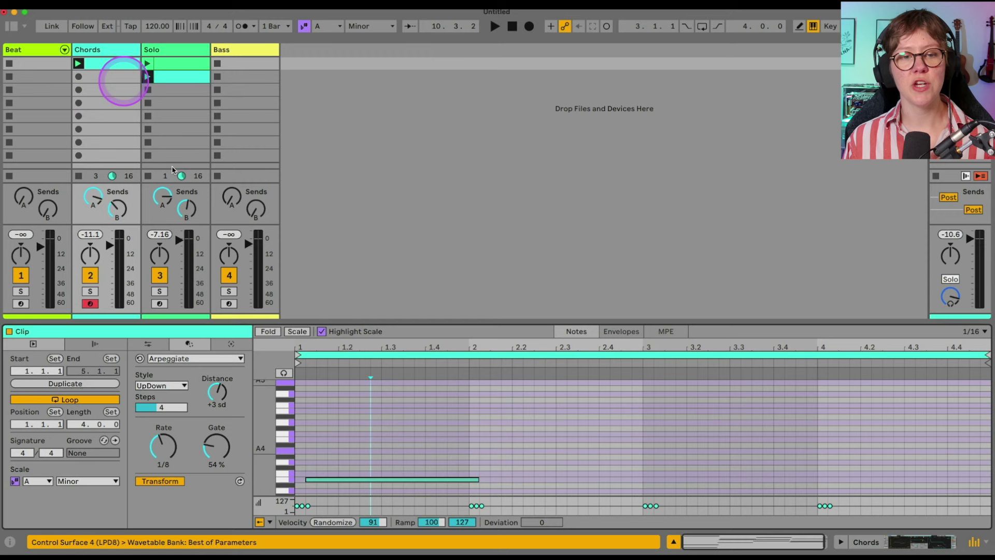
left_click_drag(459, 321, 459, 153)
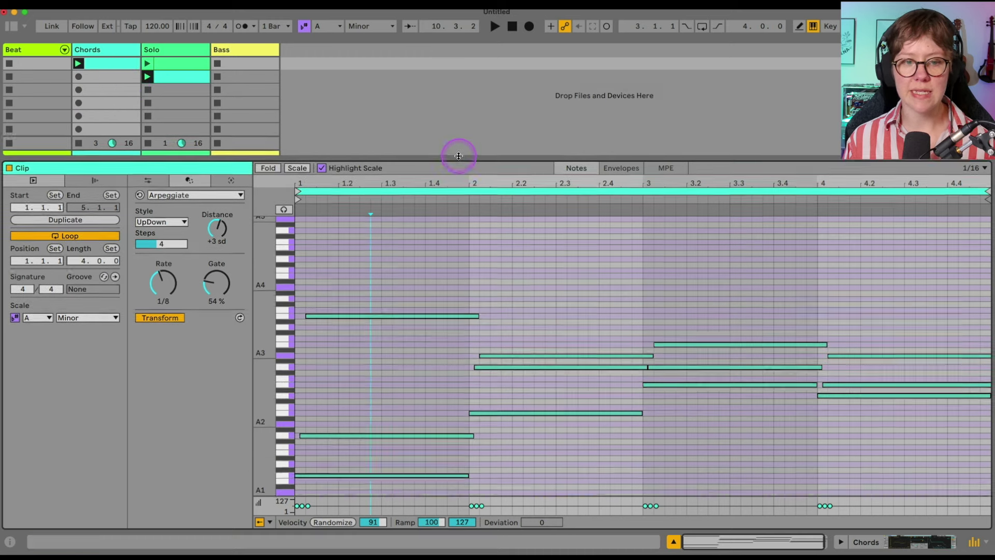
left_click(165, 198)
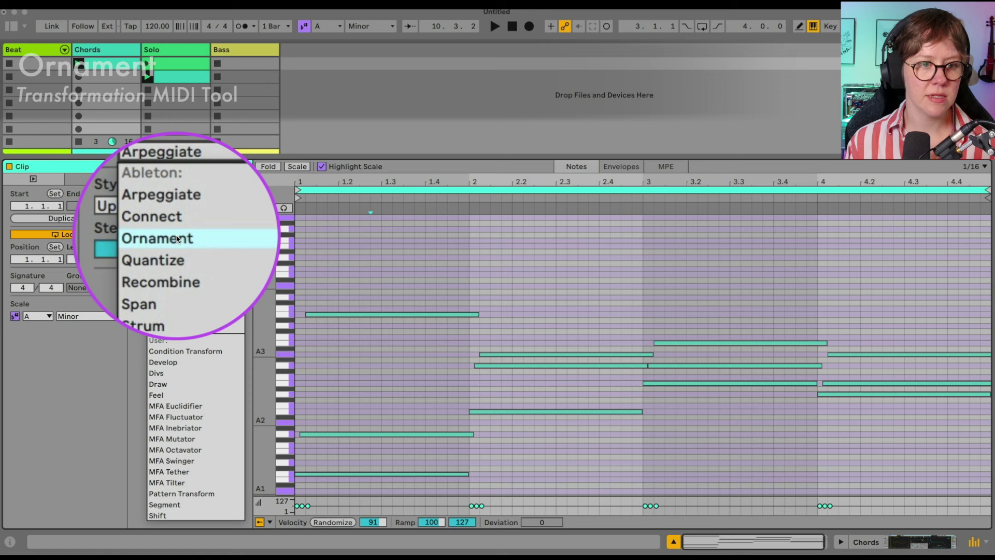
Apply Ornament to the Chords clip and adjust the flam position while auditioning.
left_click(166, 237)
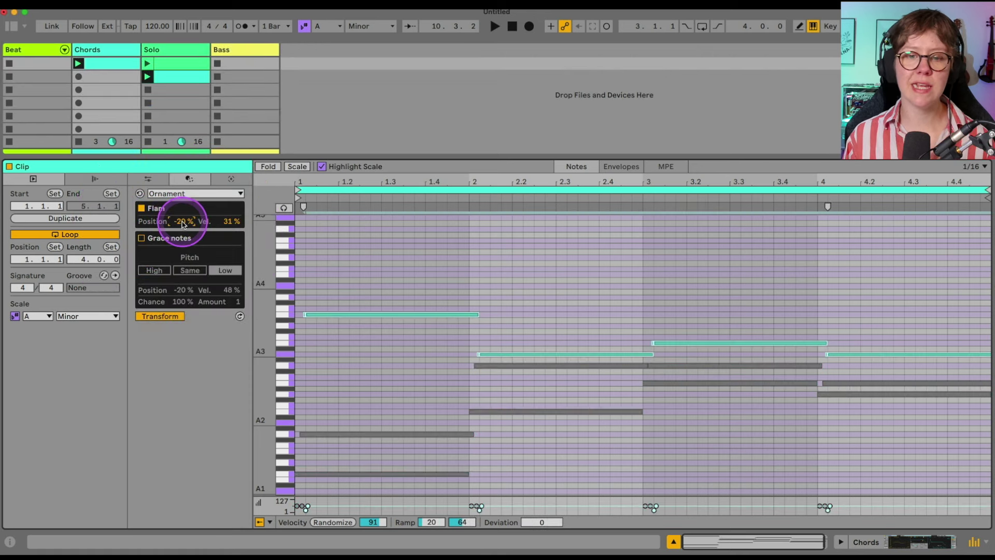
left_click_drag(182, 221, 183, 239)
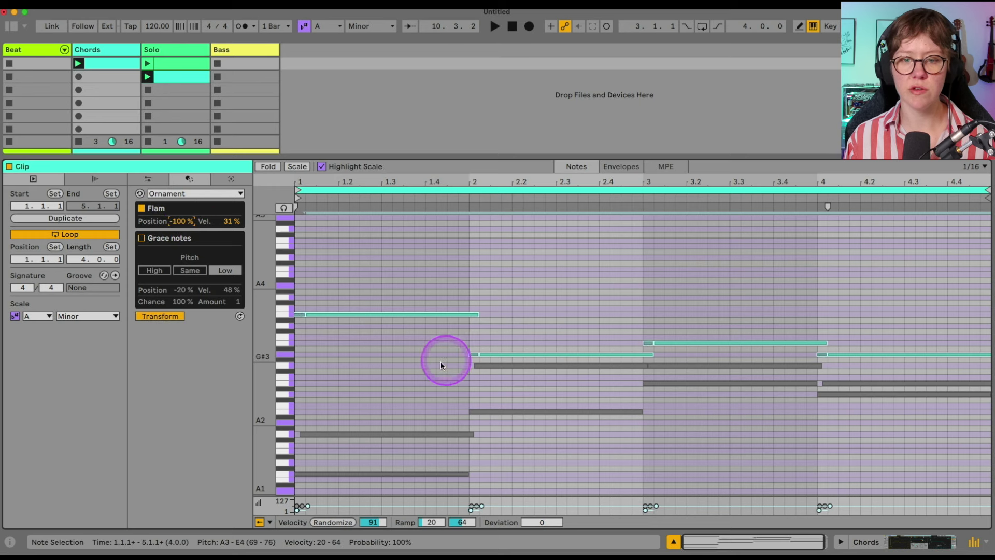
left_click(79, 63)
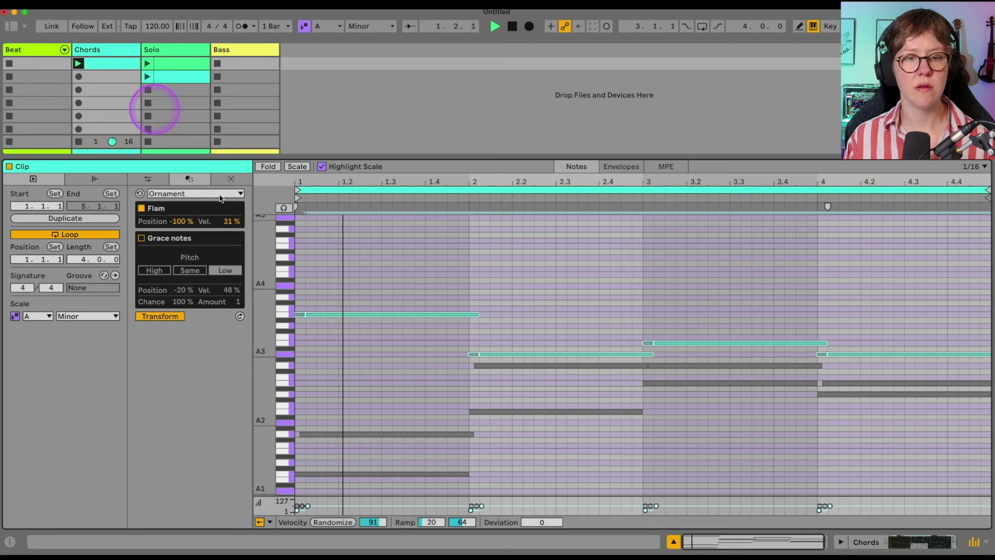
key("space")
key("space")
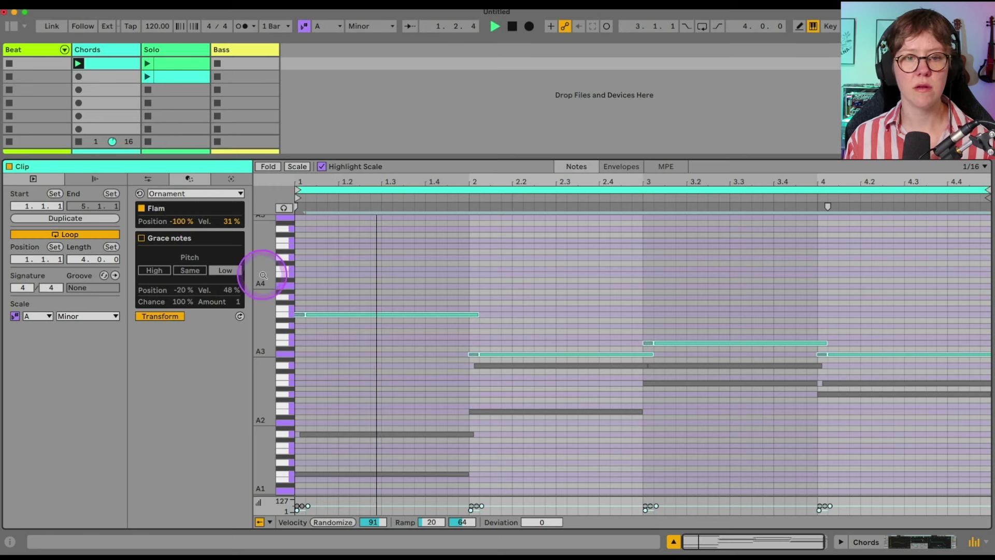
key("space")
key("space")
key("space")
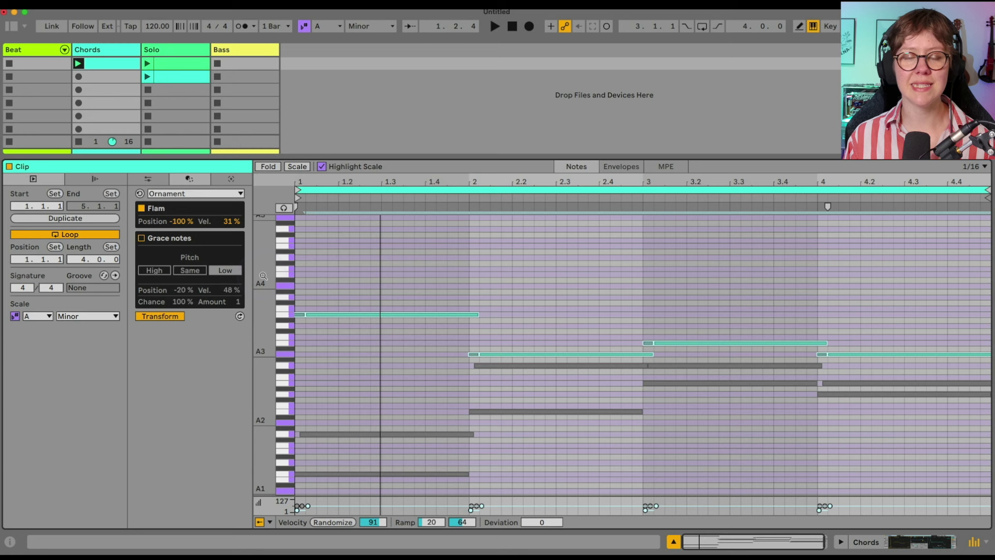
left_click(390, 319)
left_click(181, 222)
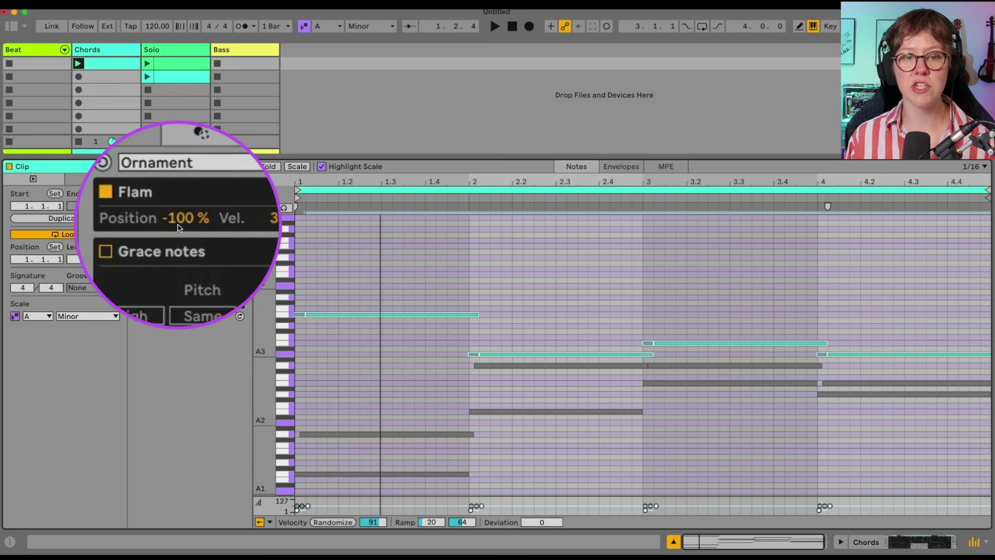
left_click_drag(179, 229, 178, 176)
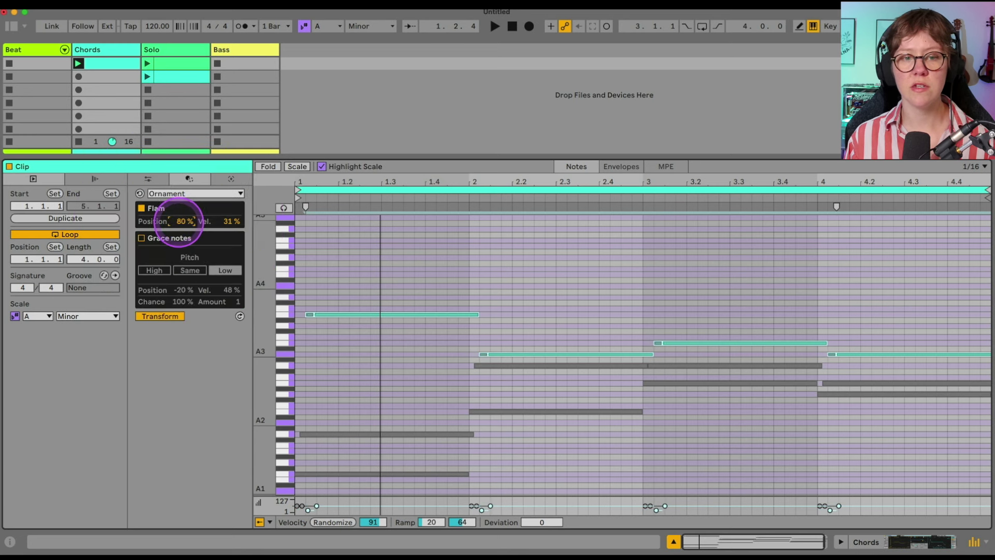
key("space")
key("space")
key("space")
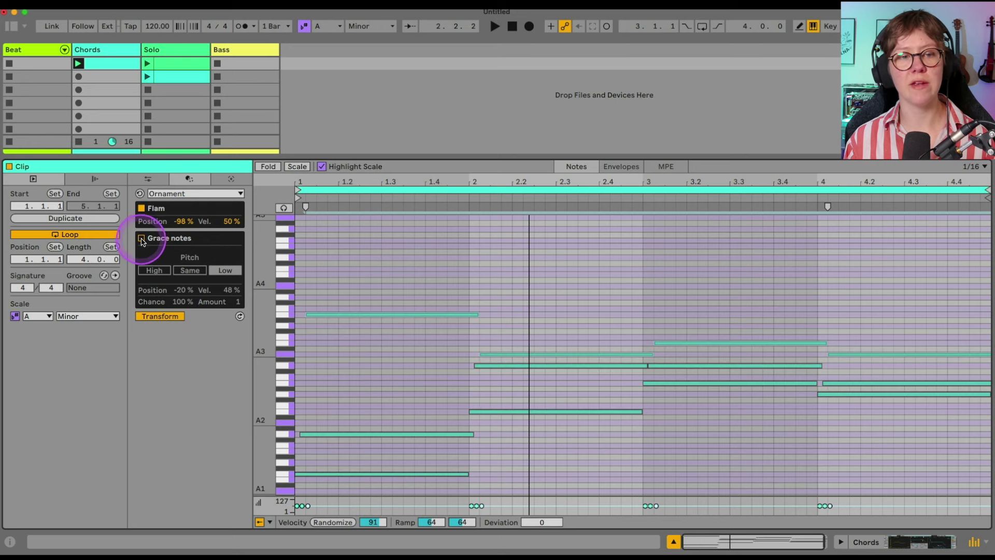
Switch to grace notes, raise their amount to 4 and set position to -100%.
left_click(142, 238)
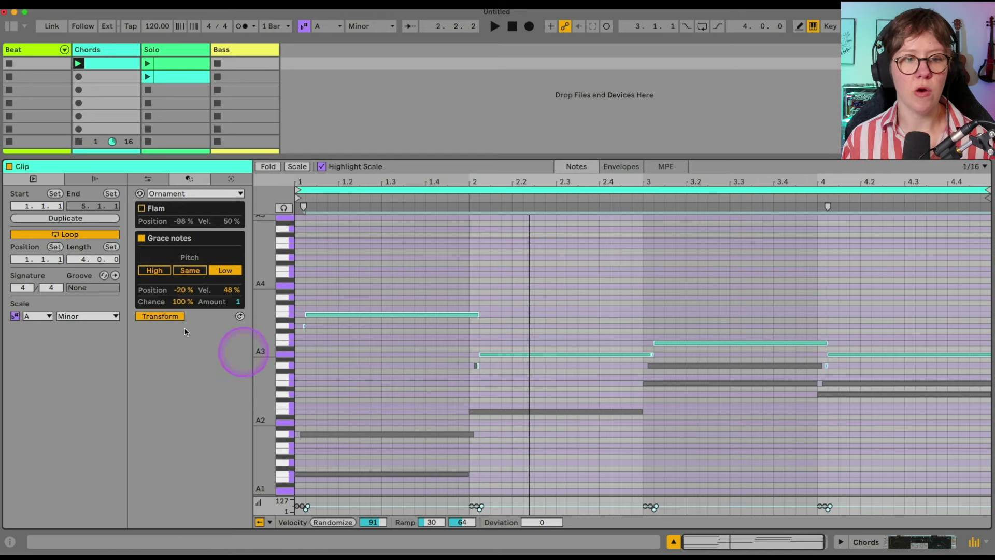
scroll(336, 347, "up", 10)
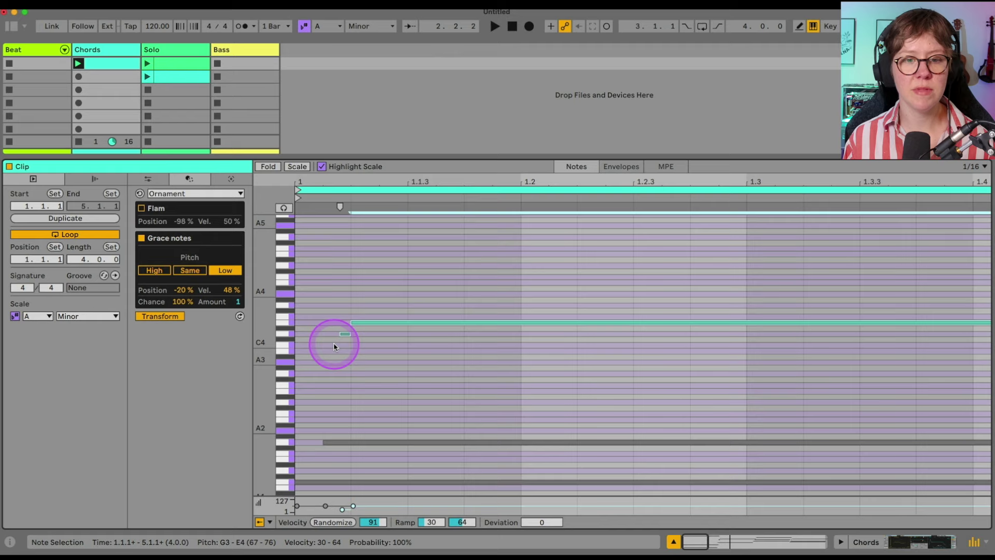
left_click_drag(239, 302, 240, 304)
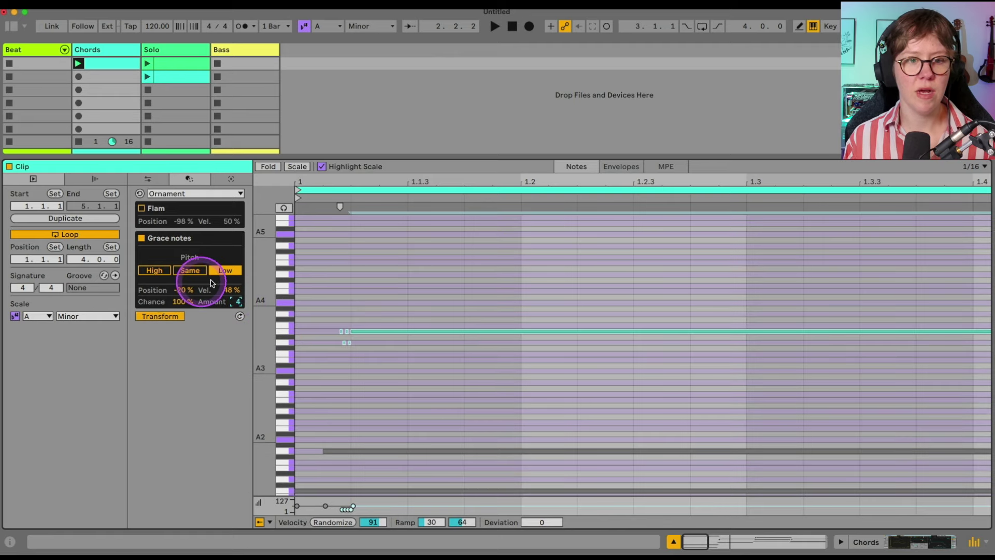
scroll(371, 348, "up", 5)
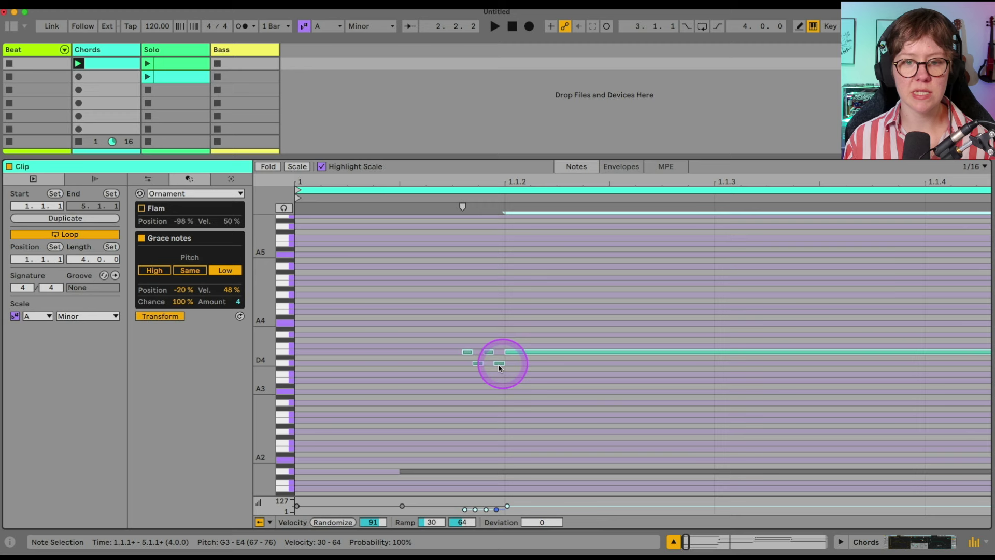
left_click_drag(178, 292, 178, 299)
scroll(433, 412, "down", 5)
key("space")
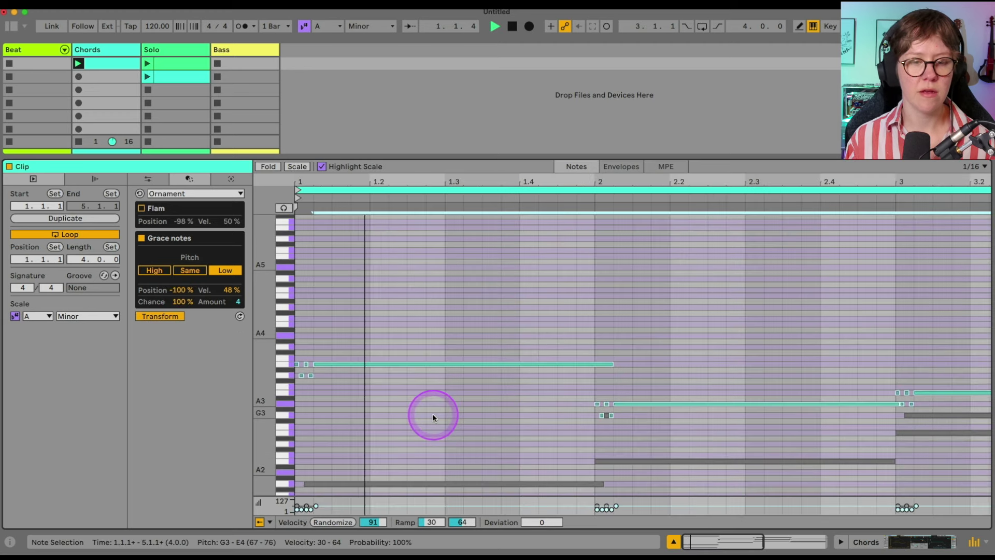
key("space")
key("space")
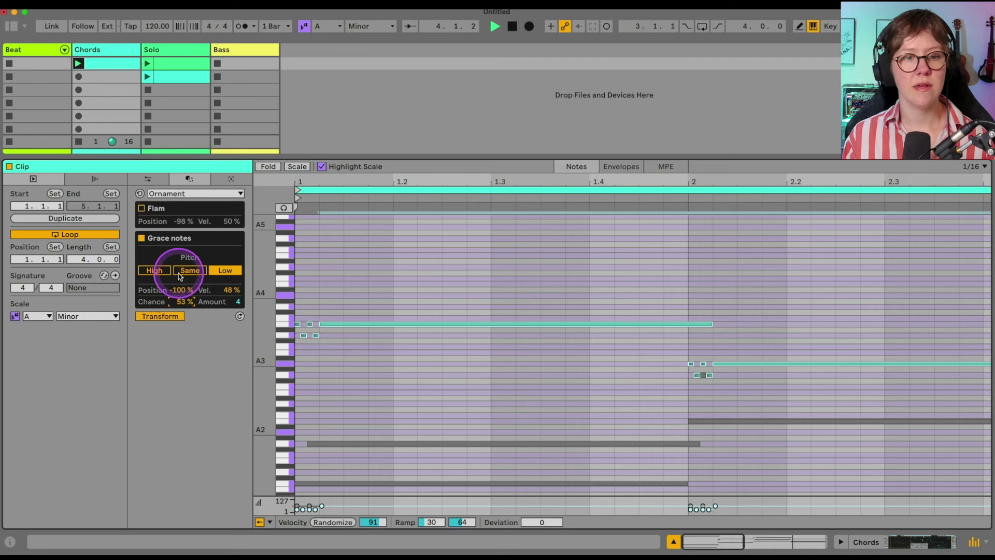
key("space")
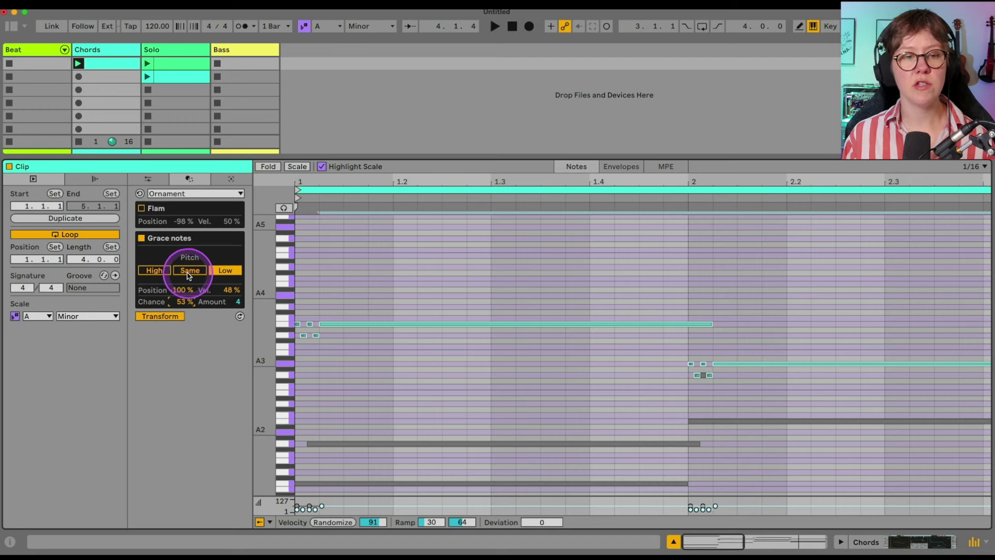
Set the grace notes to the chord pitch, then move them above the chord notes.
left_click(187, 272)
scroll(311, 343, "up", 3)
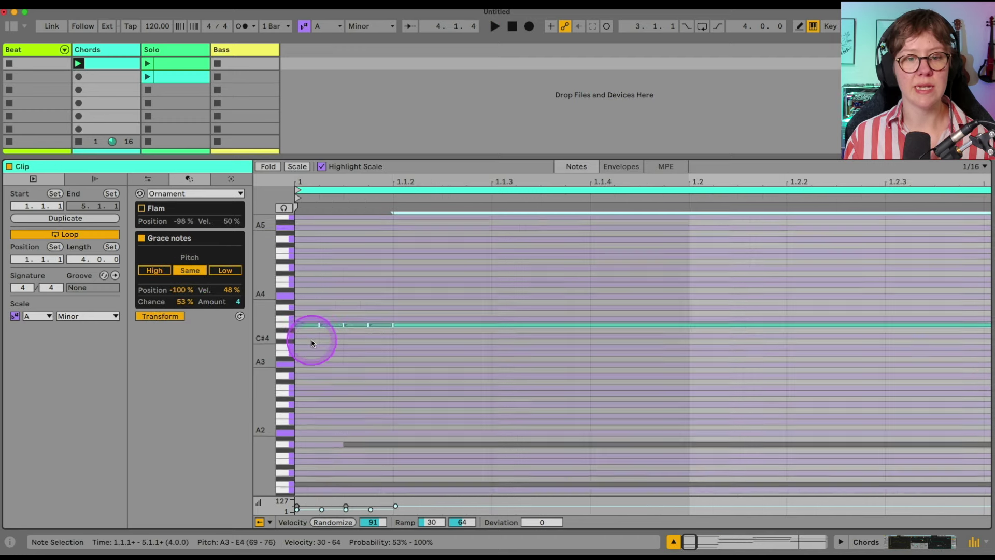
key("space")
left_click(154, 270)
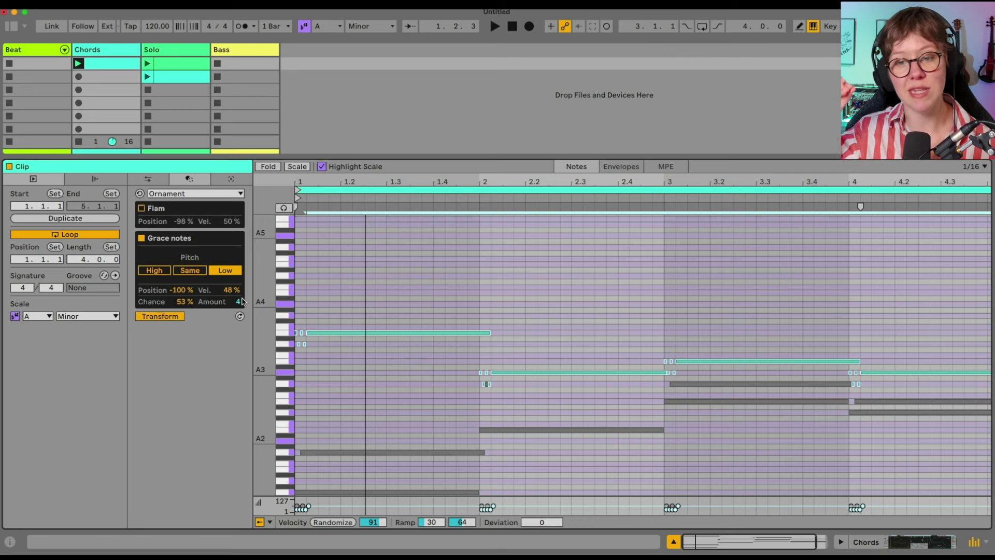
Generate notes in the Bass clip with the Seed generator and play it.
left_click(306, 106)
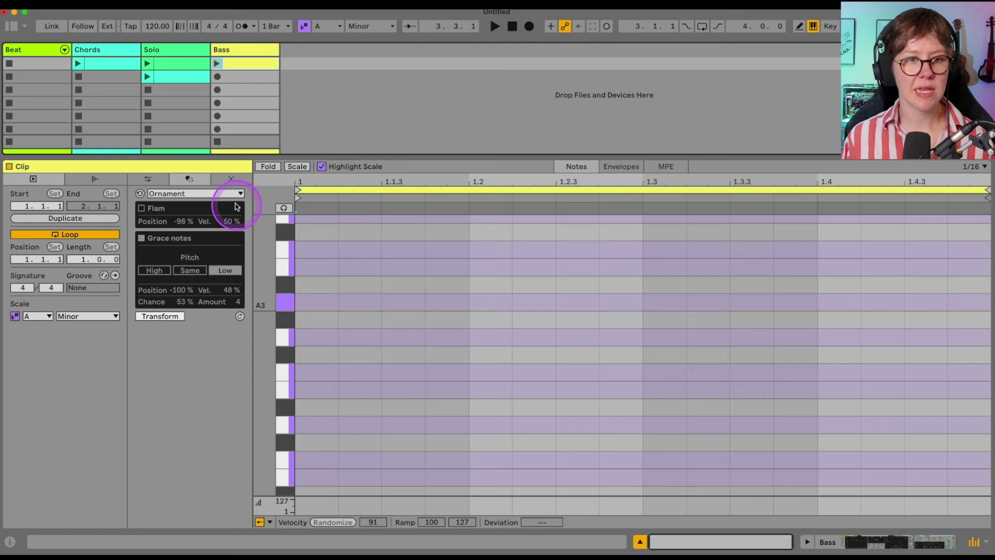
left_click(231, 180)
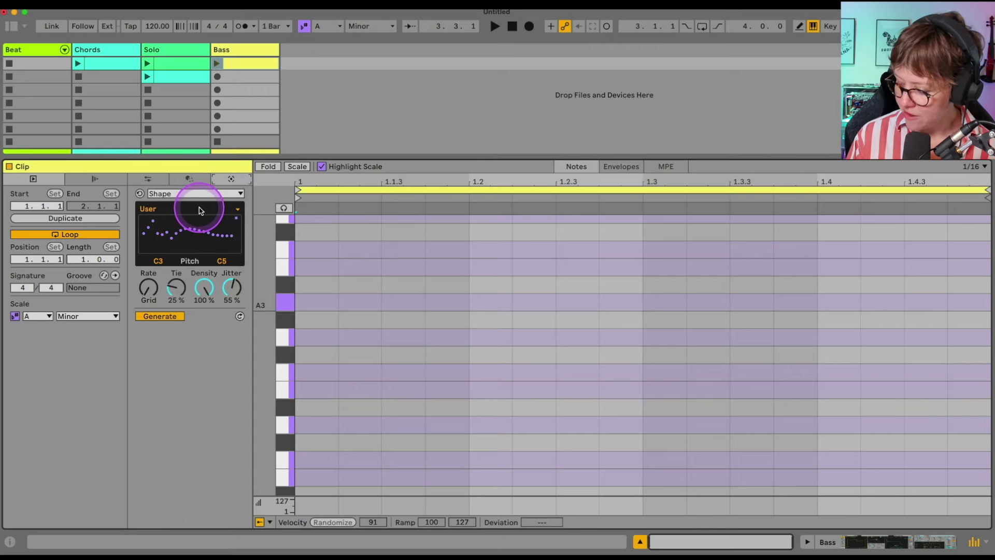
left_click(200, 193)
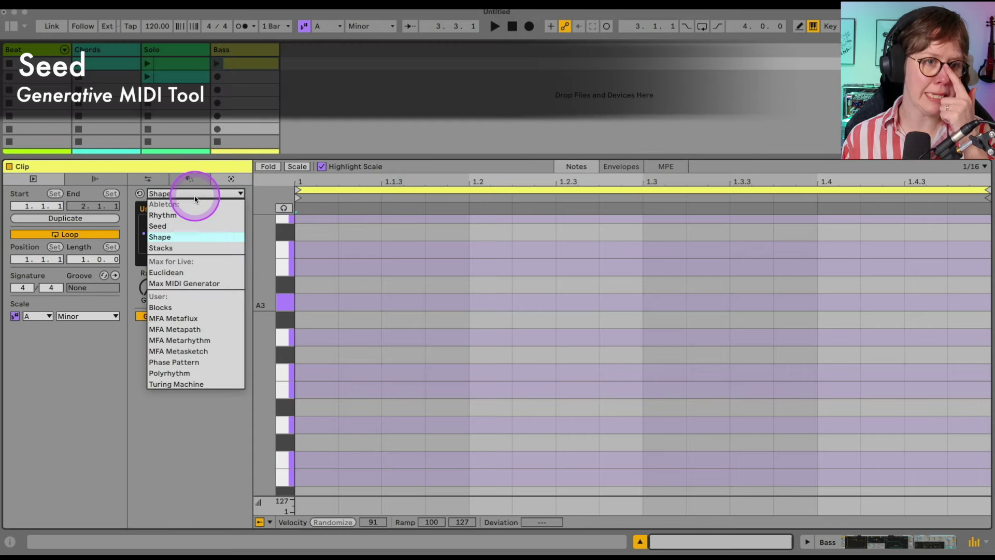
left_click(182, 217)
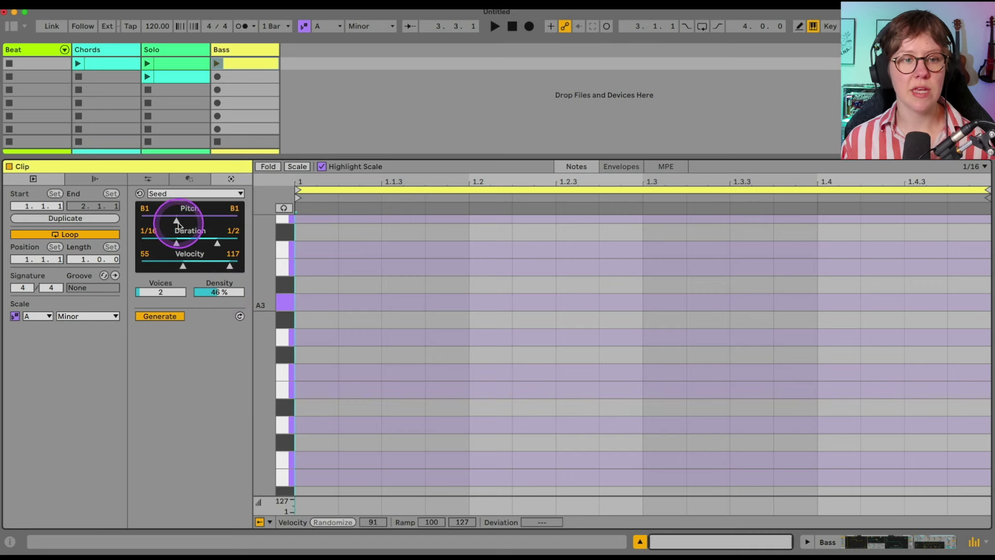
left_click_drag(178, 224, 176, 221)
key("space")
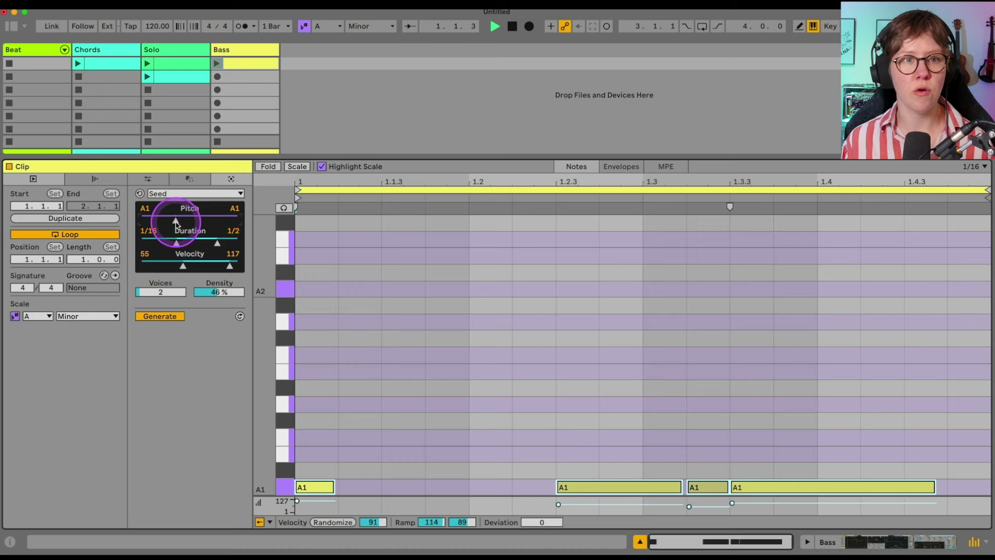
left_click(217, 63)
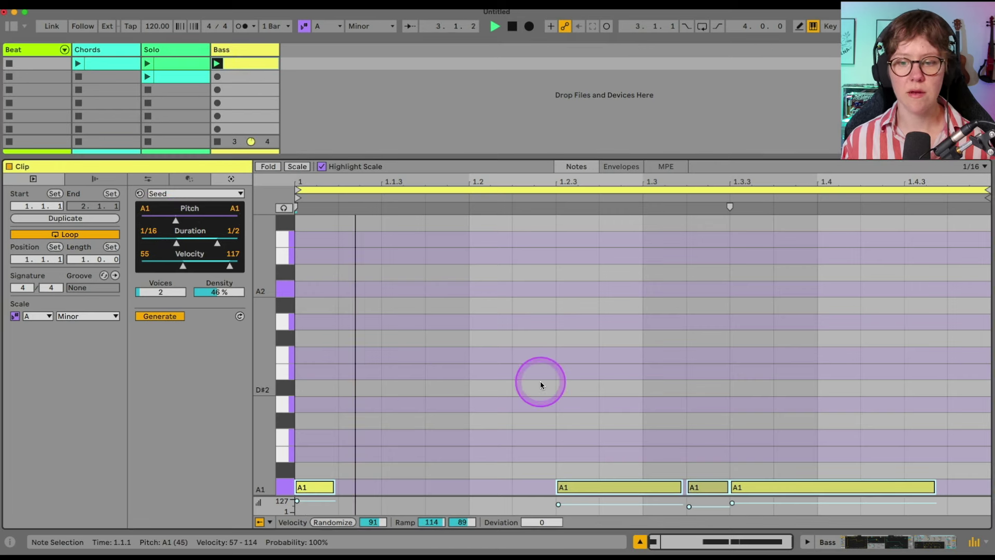
Raise Seed density, lower the velocity ceiling, extend pitch above A1 and reduce to 1 voice.
scroll(540, 385, "down", 5)
scroll(540, 385, "up", 4)
left_click_drag(218, 245, 198, 246)
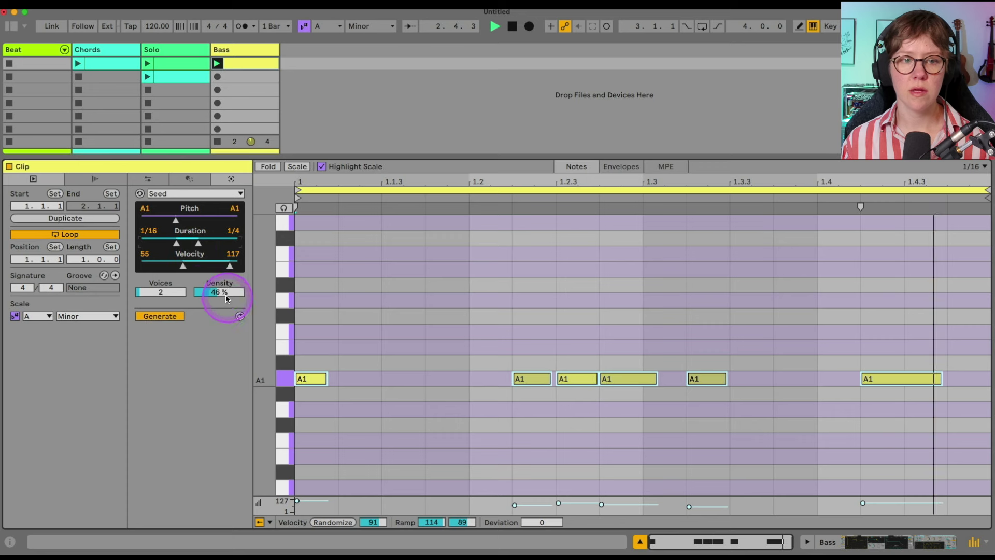
key("space")
left_click(223, 291)
left_click_drag(219, 292, 223, 290)
key("space")
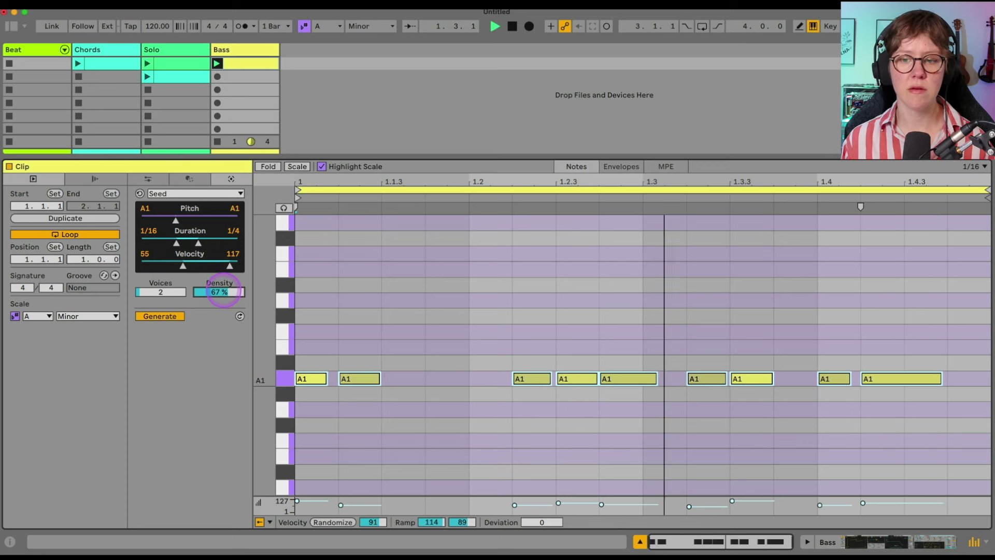
mouse_move(227, 267)
left_mouse_down()
mouse_move(185, 269)
mouse_move(221, 267)
mouse_move(191, 268)
mouse_move(222, 256)
left_mouse_up()
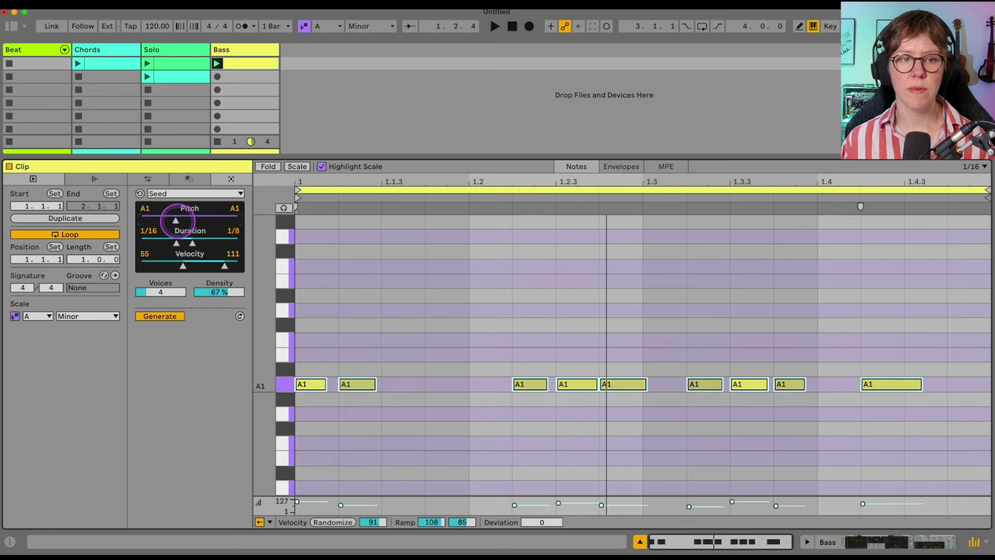
mouse_move(178, 221)
left_mouse_down()
mouse_move(188, 218)
mouse_move(177, 220)
left_mouse_up()
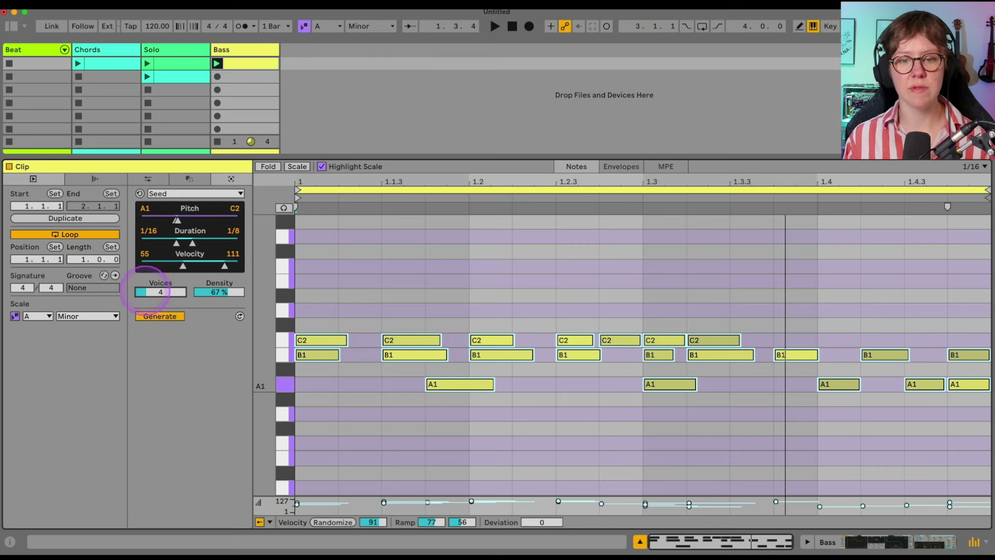
left_click_drag(147, 287, 157, 291)
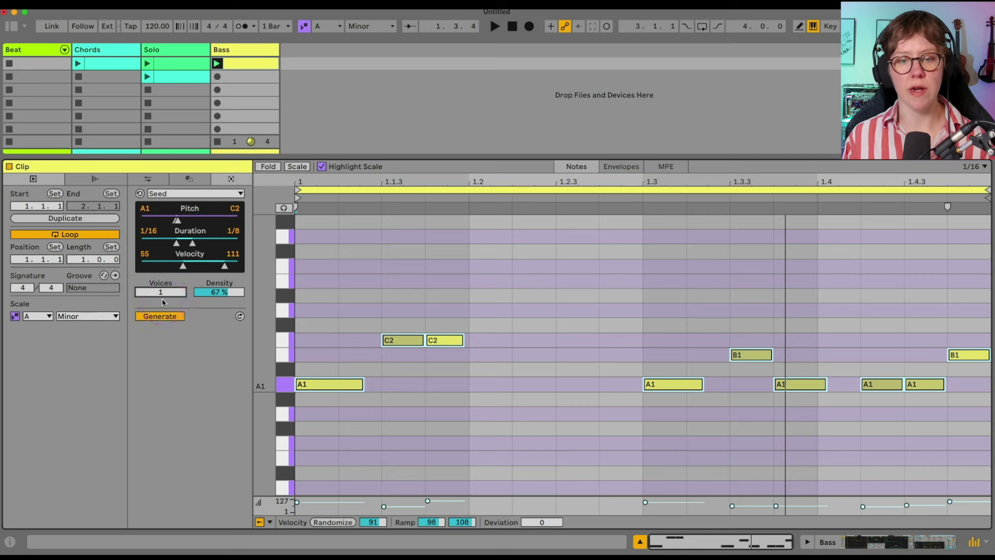
key("space")
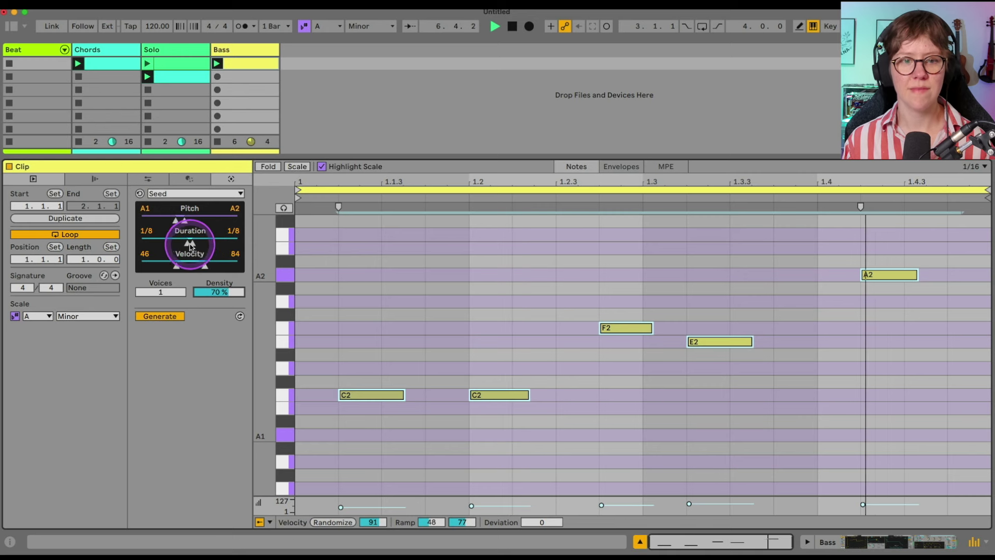
Apply 15% Humanize to the bass line four times and play it back.
key("space")
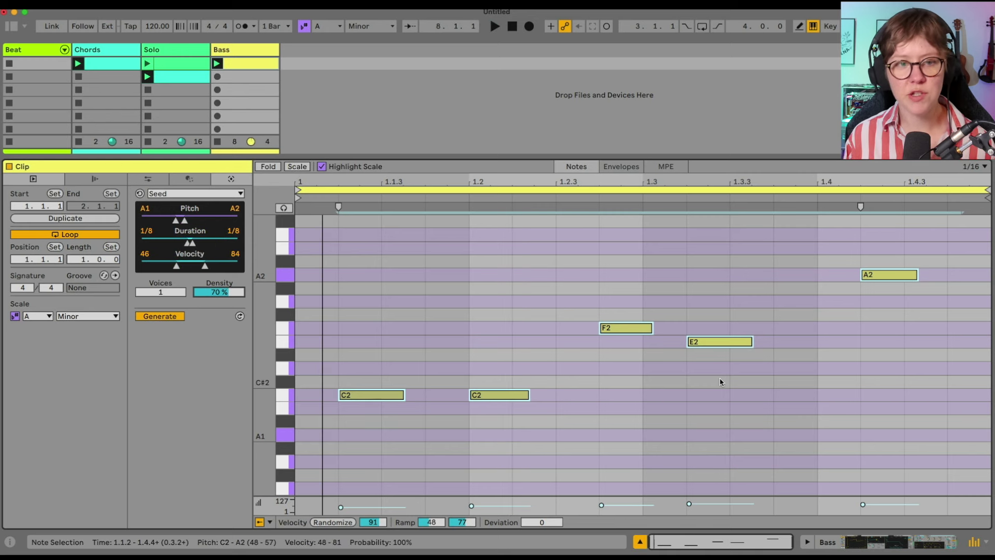
left_click(158, 178)
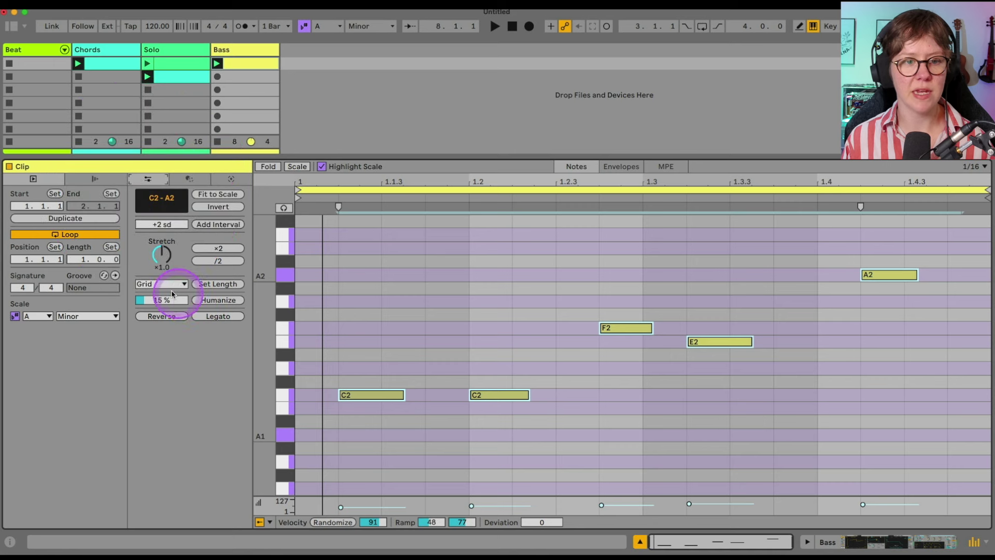
left_click(214, 301)
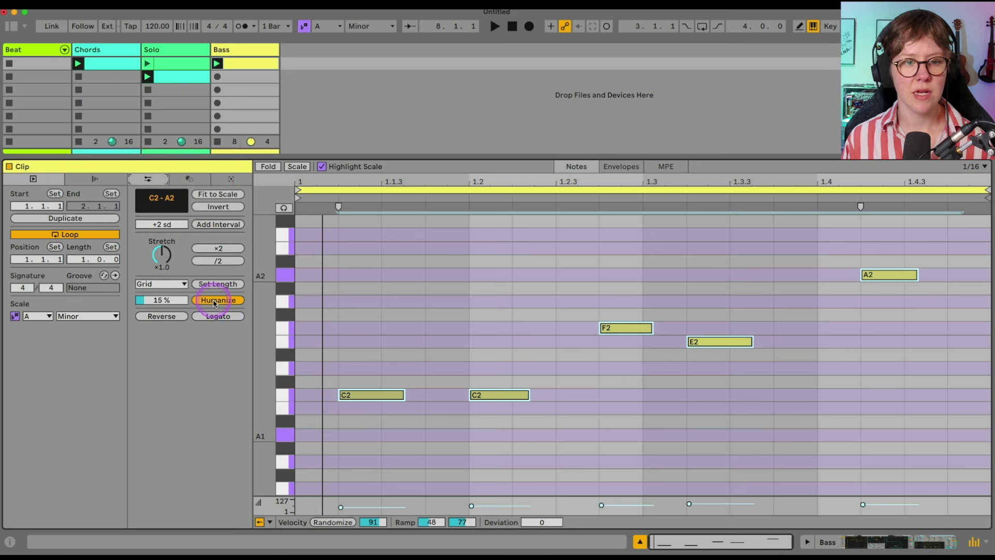
left_click(214, 302)
left_click(213, 301)
left_click(213, 302)
key("space")
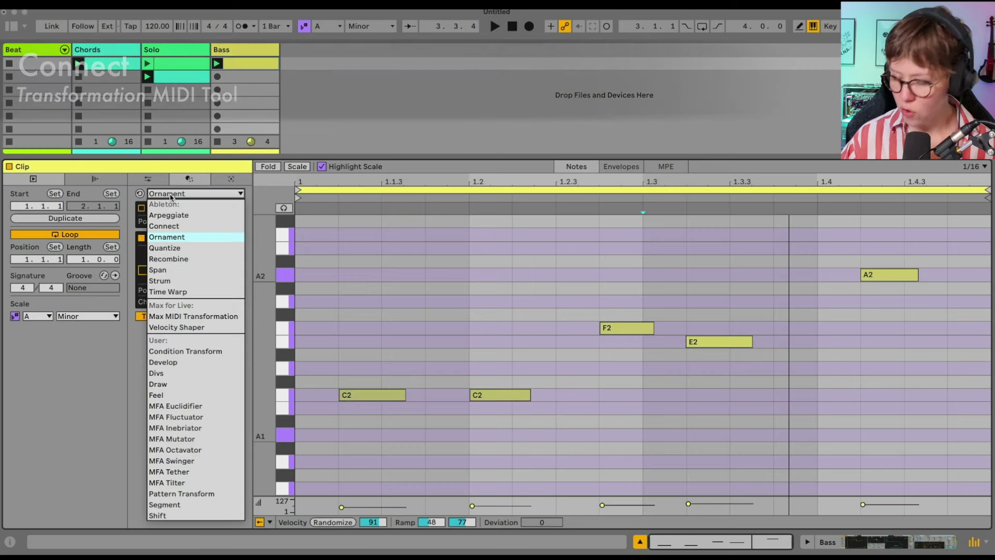
Choose the Connect transformation and delete the F2 and E2 bass notes.
left_click(170, 226)
left_click(394, 358)
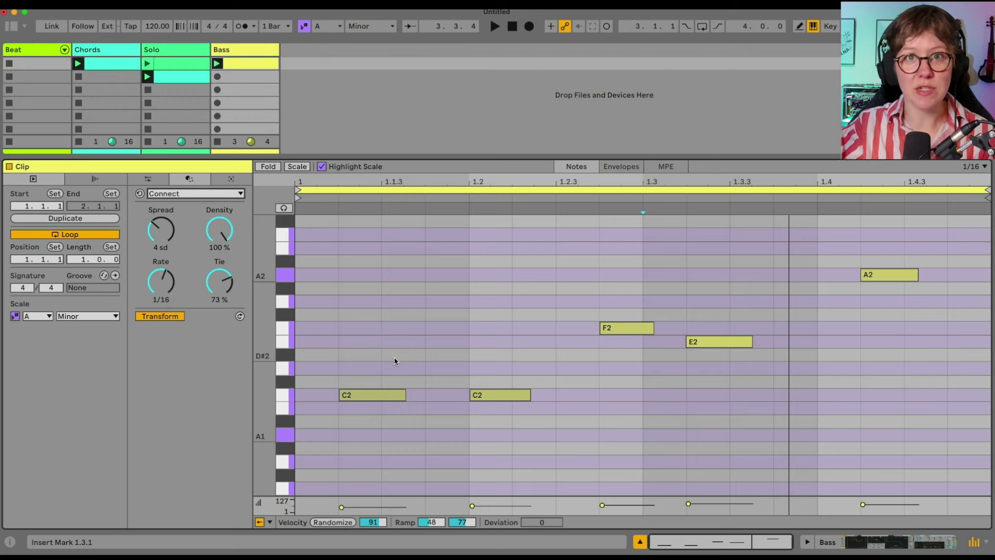
left_click(731, 379)
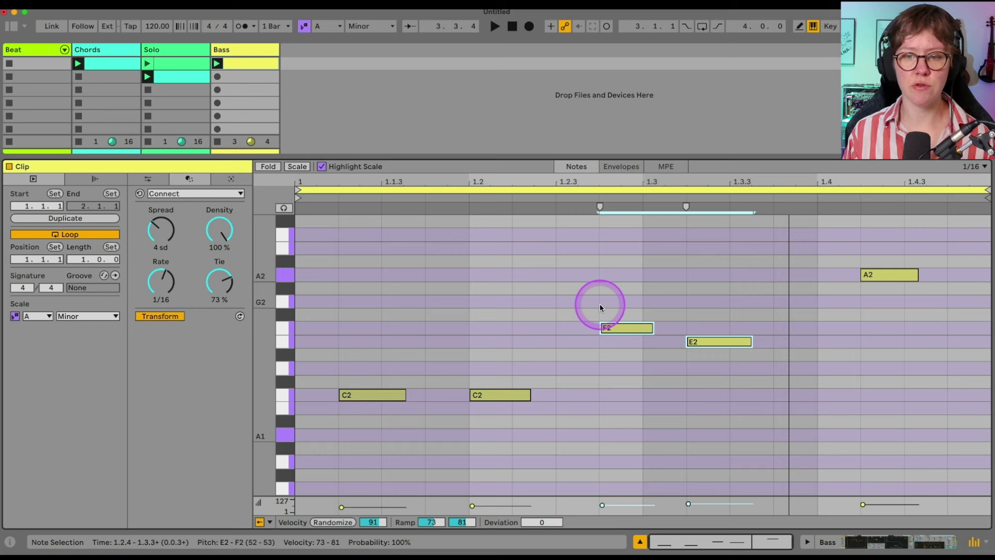
key("Delete")
Connect the second C2 and A2 with C3 notes, using 5 sd spread and lower tie.
left_click_drag(937, 483, 446, 231)
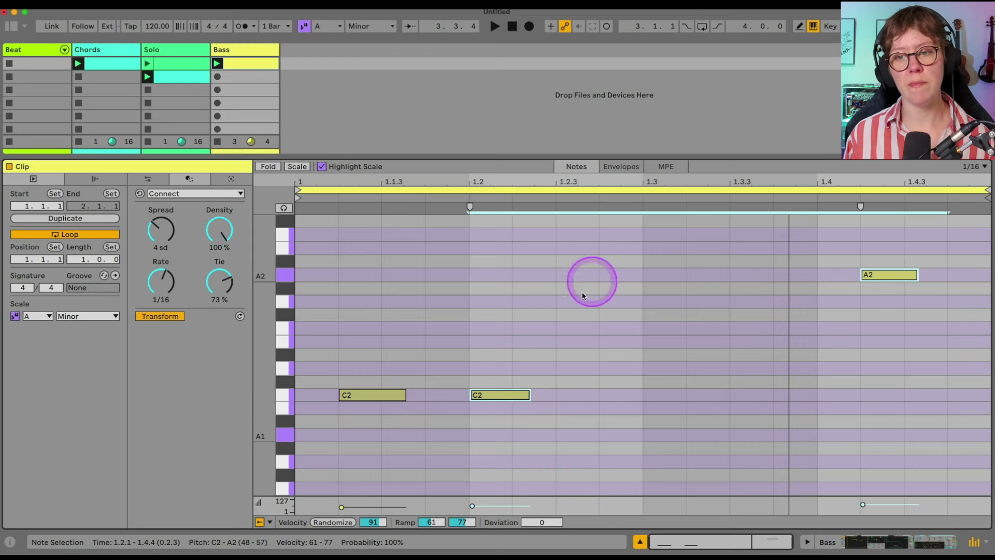
left_click_drag(166, 234, 219, 228)
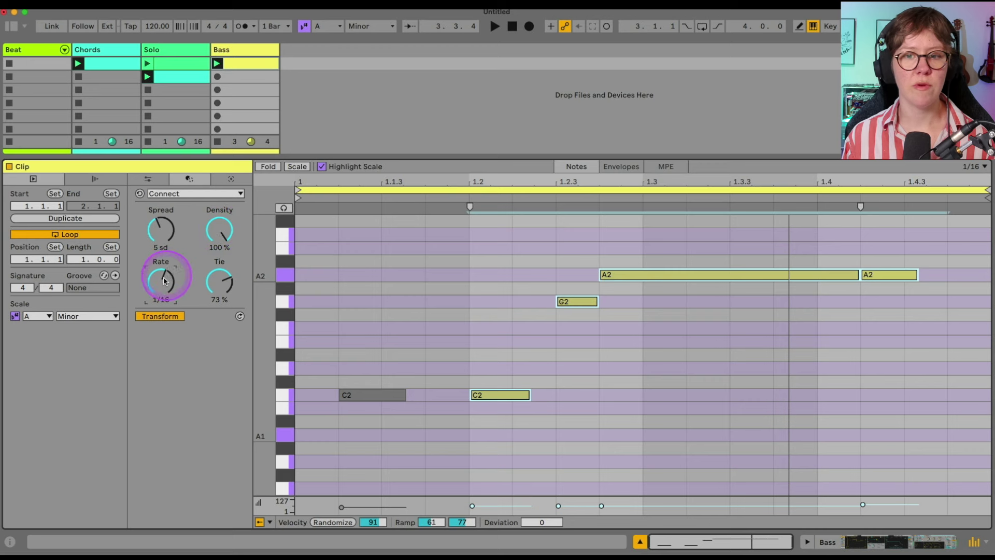
scroll(164, 281, "up", 3)
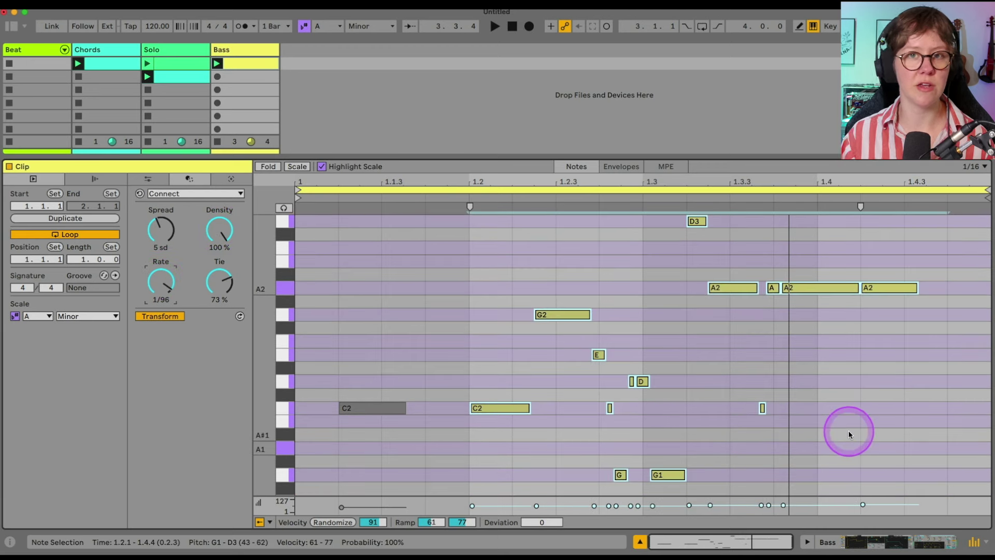
key("space")
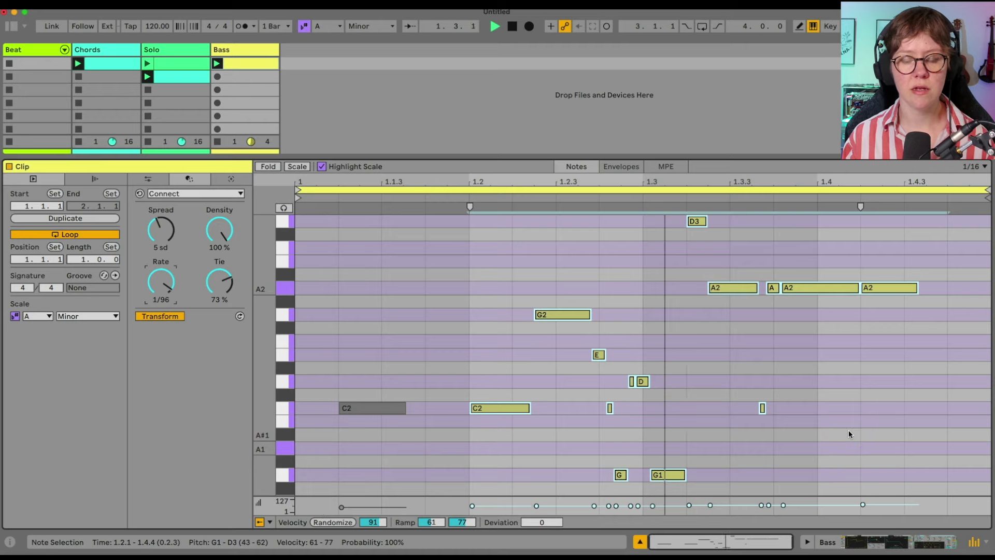
left_click_drag(218, 282, 161, 274)
key("space")
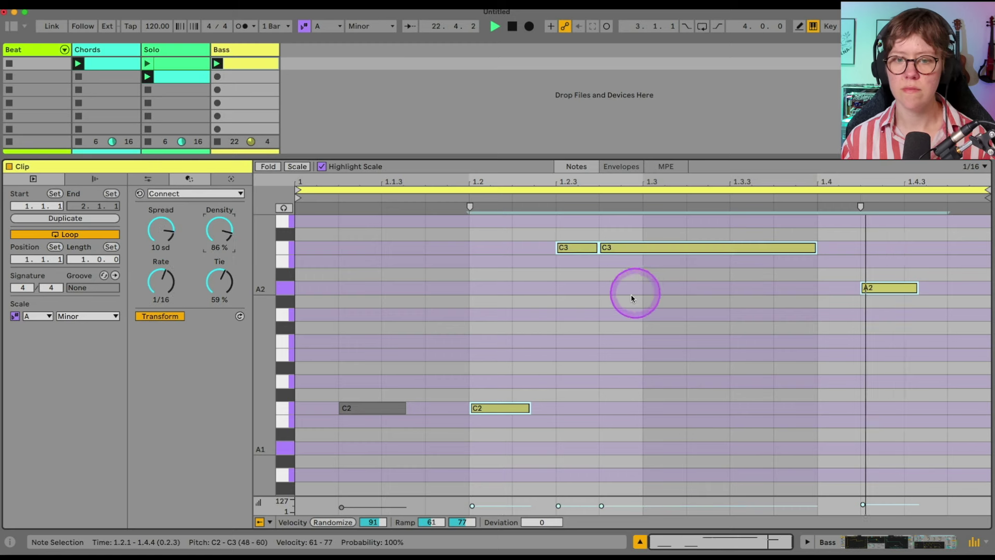
left_click(671, 390)
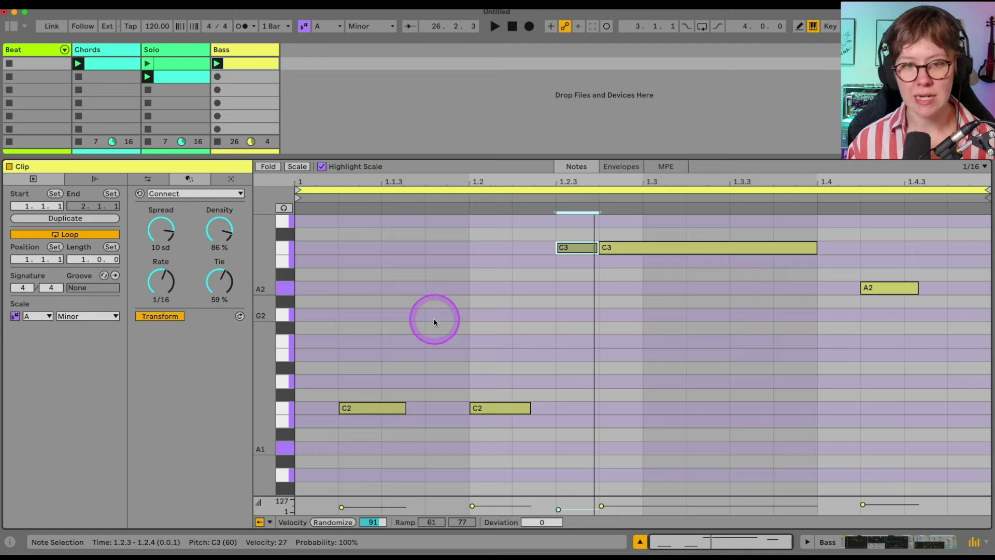
Apply the Span transformation, trying Legato and Tenuto before settling on Staccato.
left_click(158, 194)
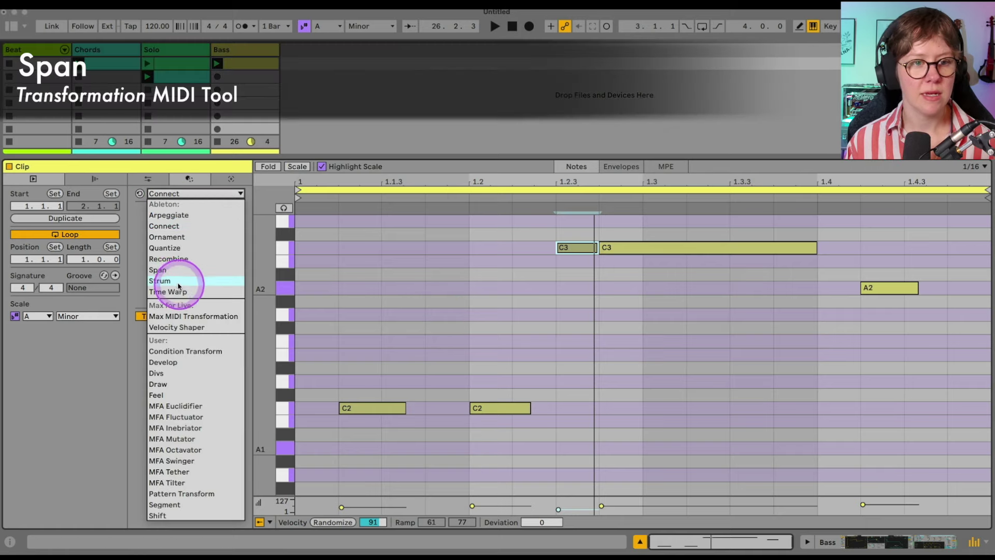
left_click(158, 270)
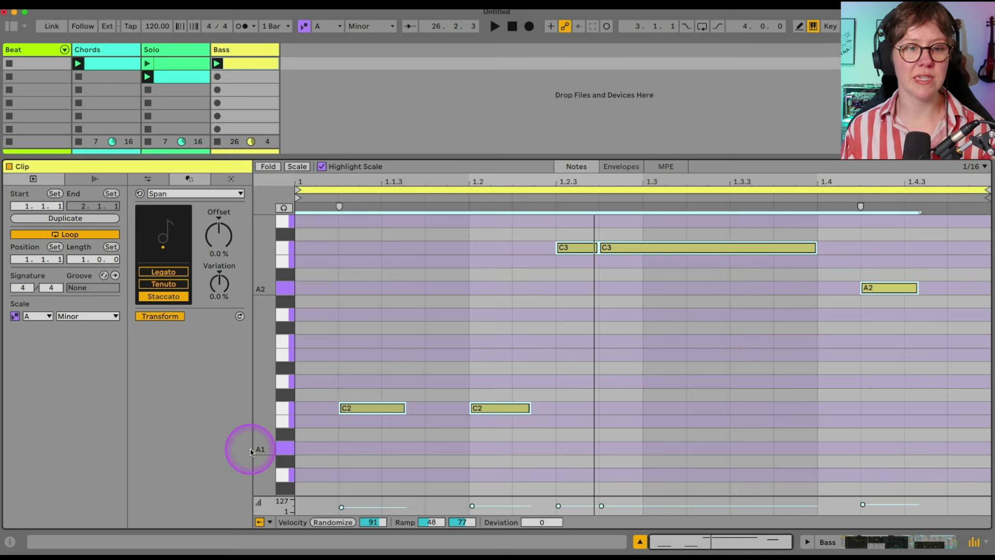
left_click(163, 272)
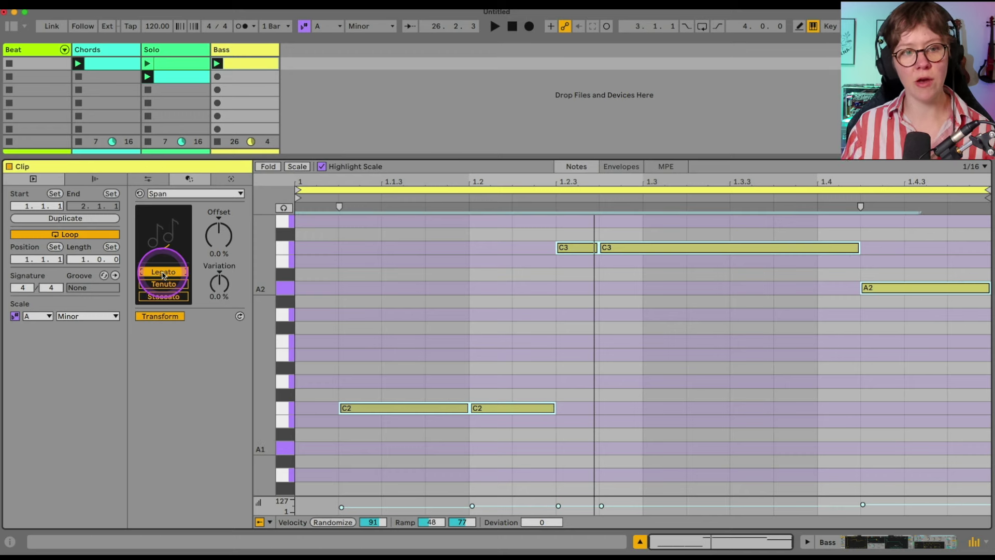
left_click(164, 283)
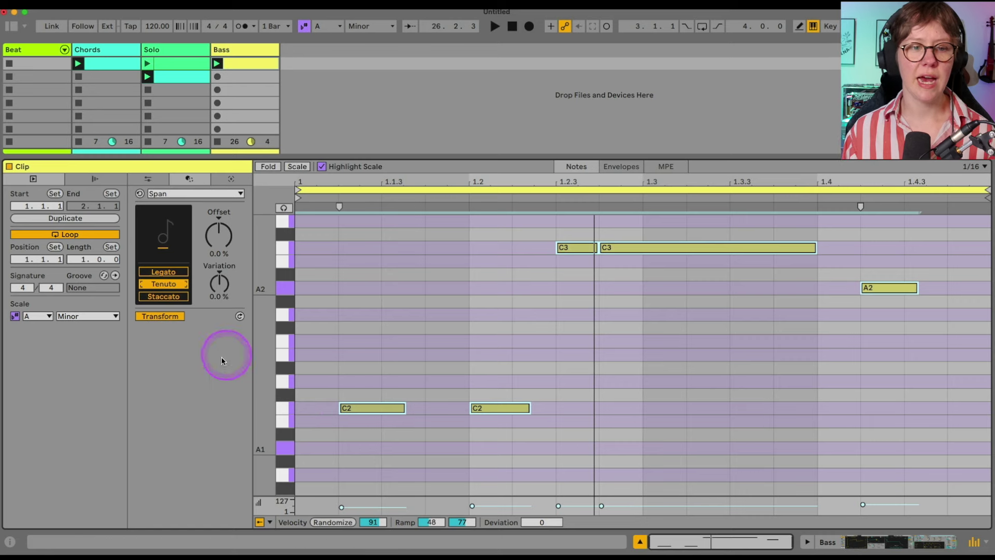
left_click(164, 296)
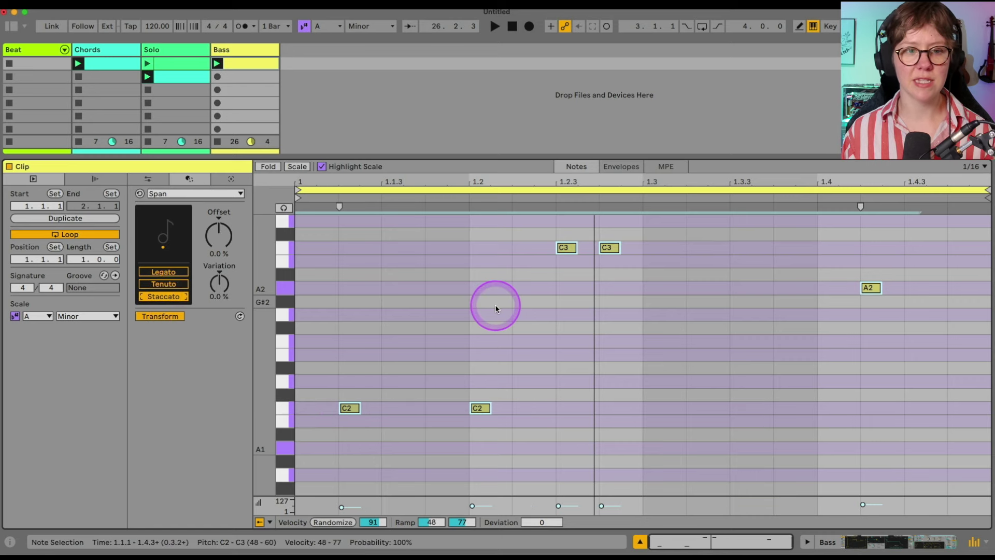
key("space")
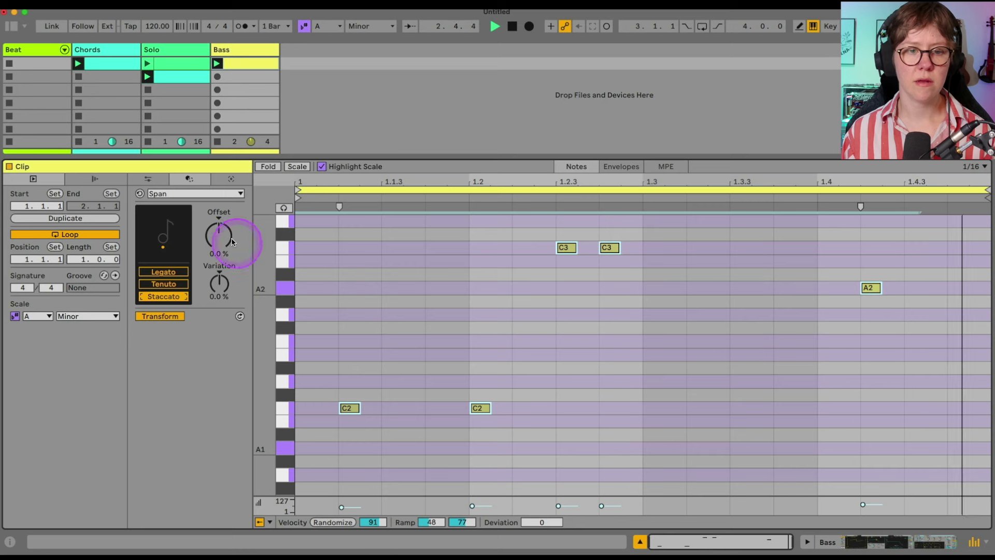
Set the Span offset to 38% and length variation to -100%.
mouse_move(218, 236)
left_mouse_down()
mouse_move(219, 248)
mouse_move(220, 240)
left_mouse_up()
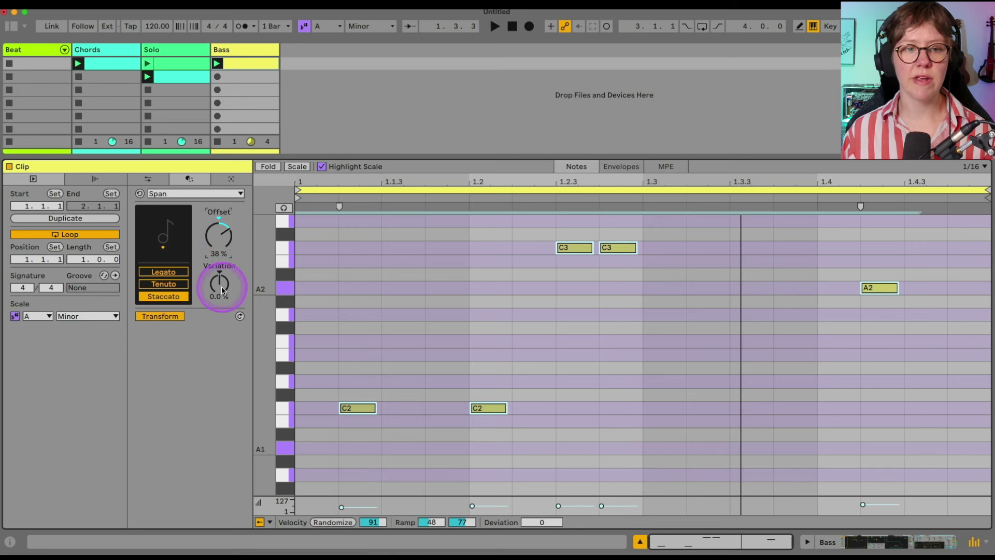
left_click_drag(221, 285, 224, 290)
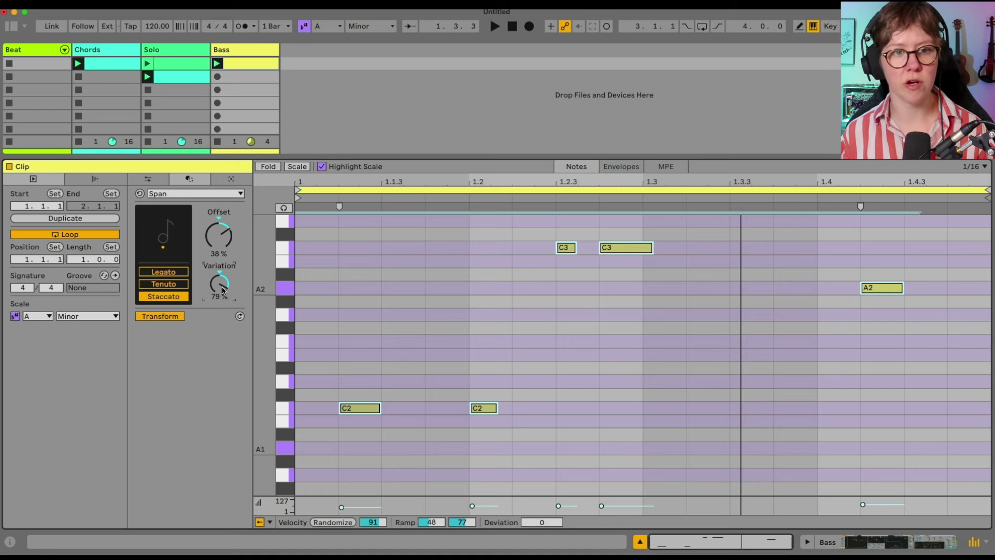
left_click(224, 291)
left_click_drag(222, 289, 222, 321)
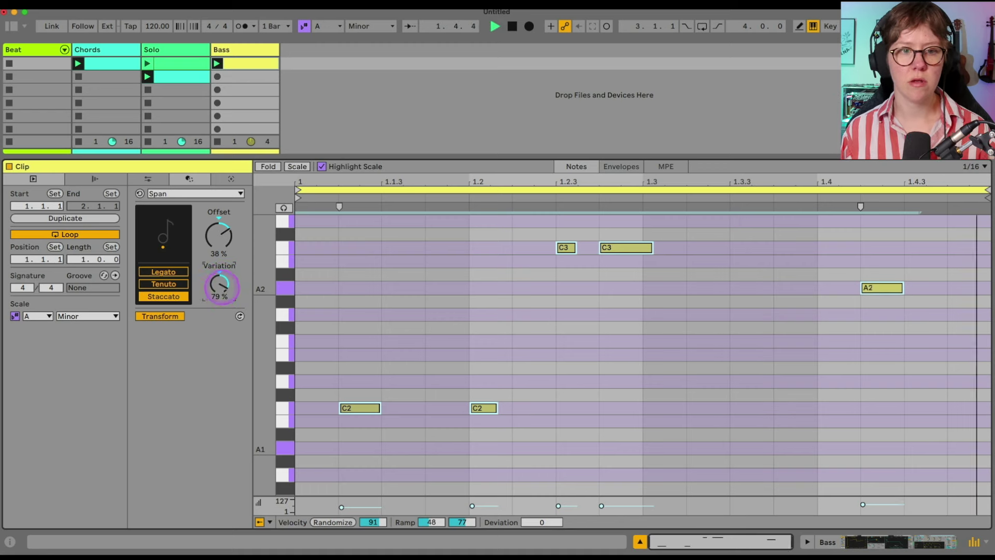
left_click_drag(222, 287, 223, 298)
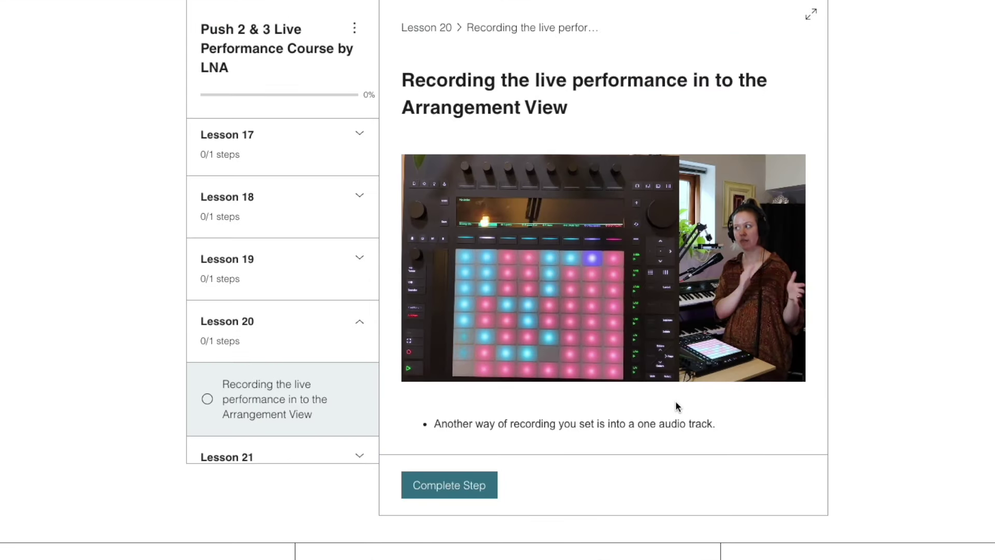
Skip ahead in the Lesson 20 video on recording into the Arrangement View.
left_click(693, 366)
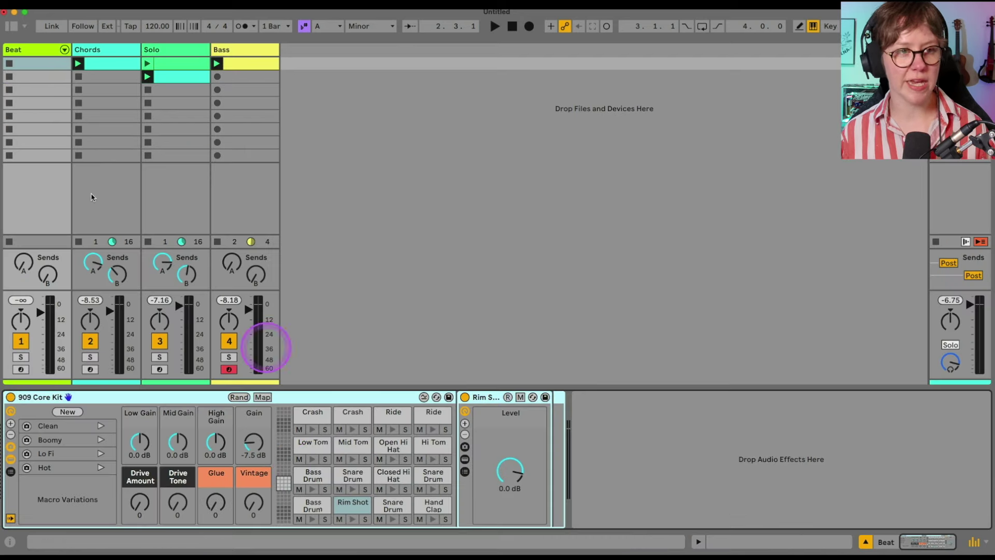
Create a Beat clip and generate a Rhythm pattern targeting Hi Tom.
left_click(32, 68)
double_click(32, 69)
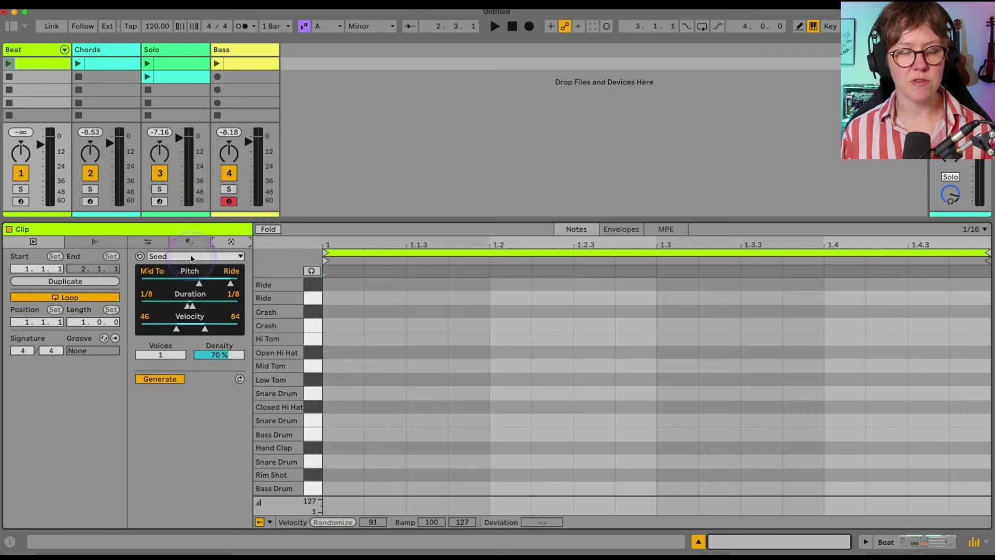
left_click(191, 256)
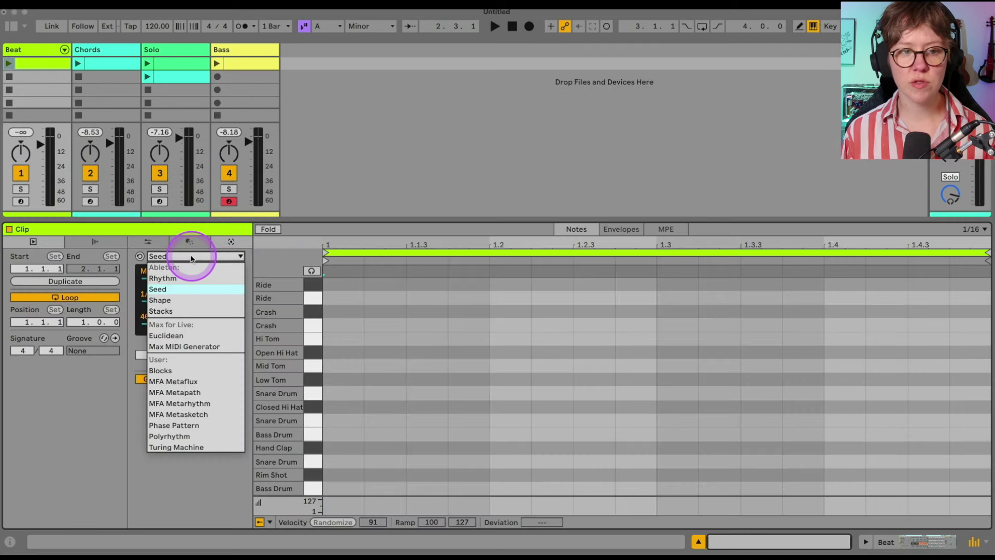
left_click(177, 279)
key("space")
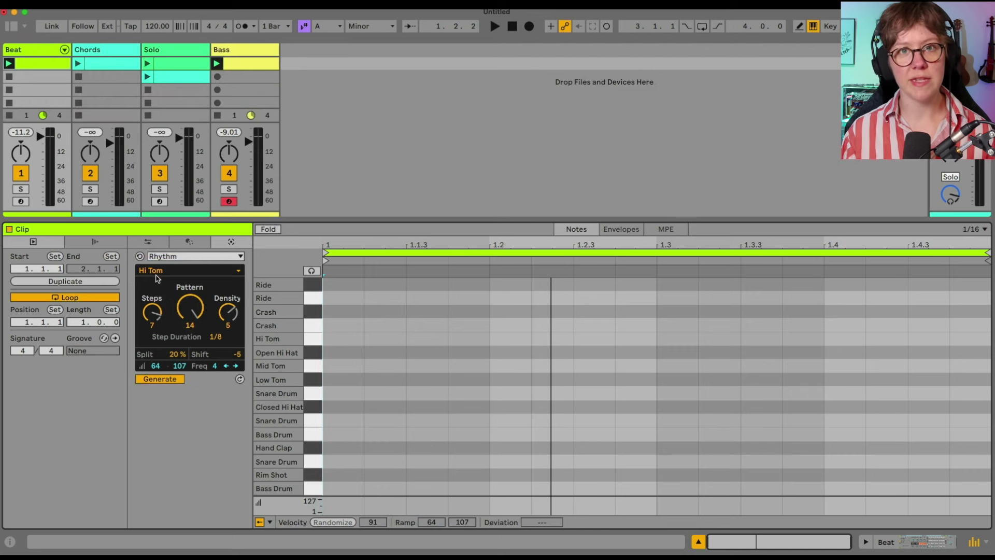
left_click(156, 274)
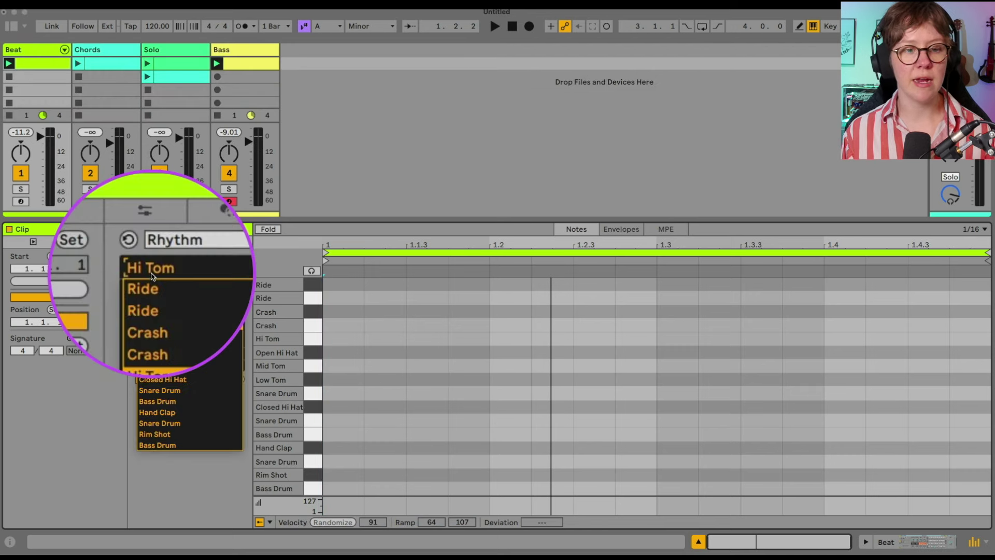
left_click(211, 519)
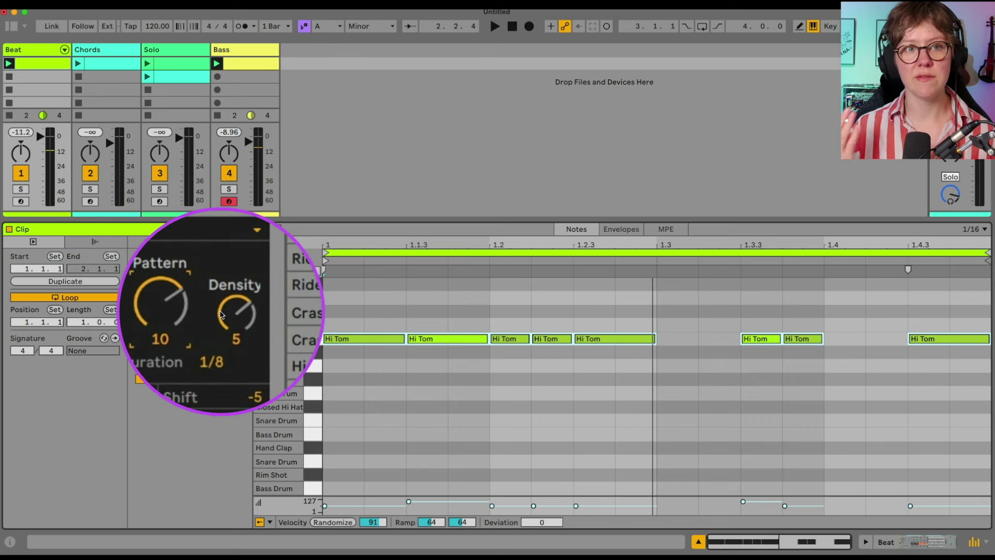
key("space")
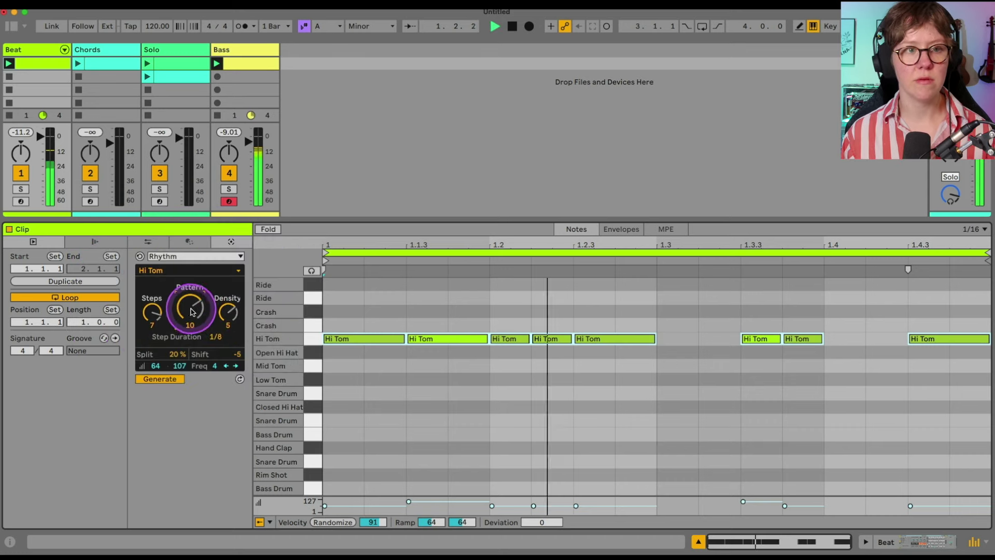
Tweak the Hi Tom rhythm's Pattern, Density, Steps, Split and accent frequency.
left_click_drag(191, 310, 190, 321)
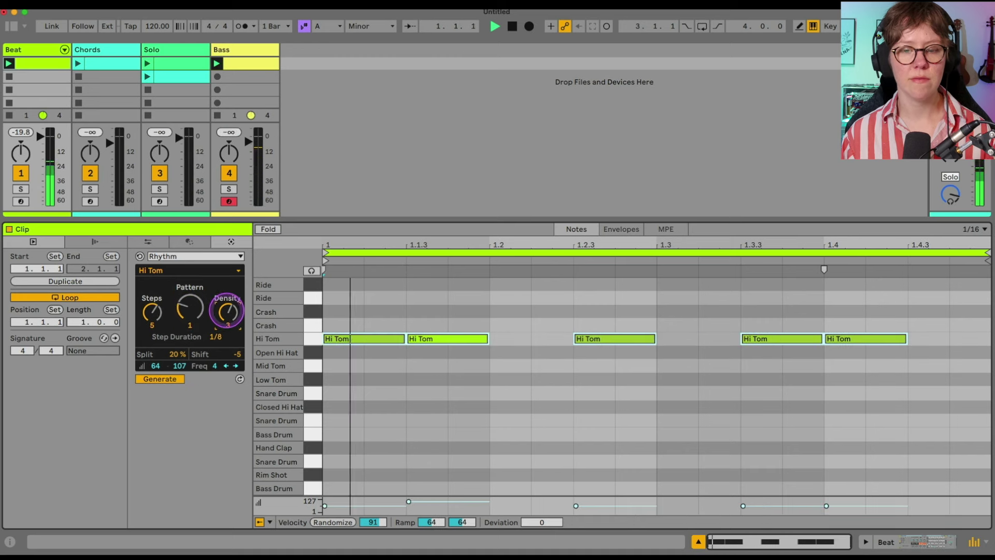
left_click_drag(226, 310, 226, 309)
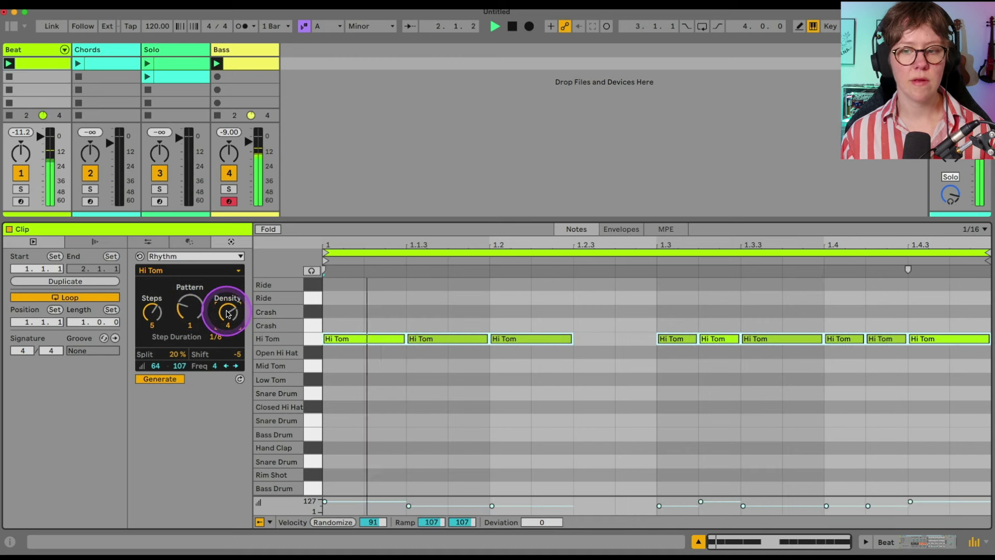
left_click_drag(152, 311, 157, 309)
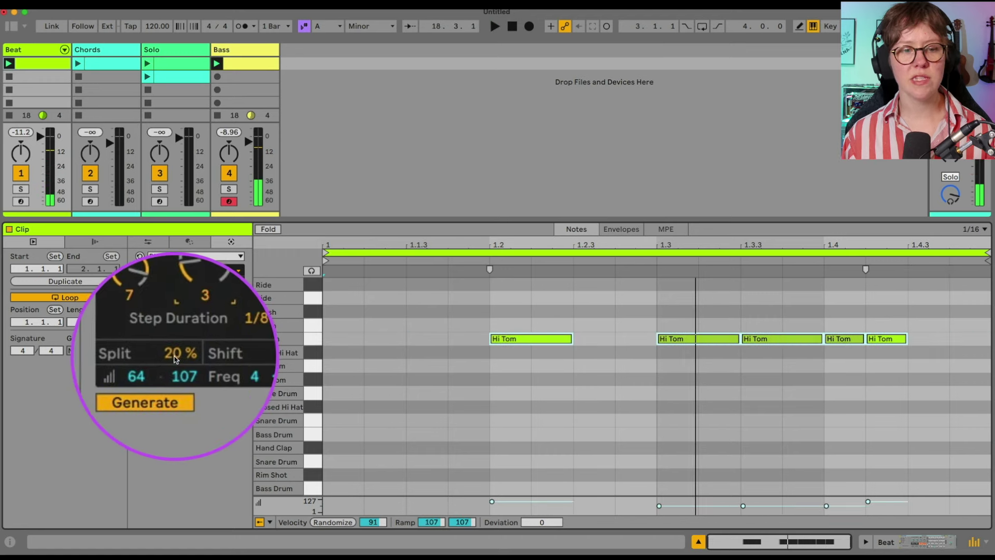
left_click_drag(175, 355, 175, 353)
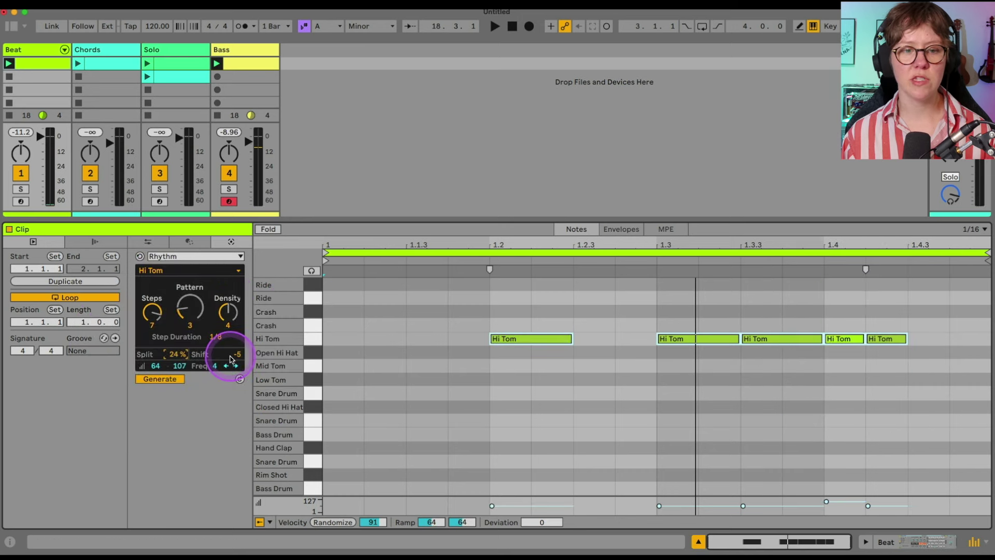
left_click_drag(237, 355, 237, 355)
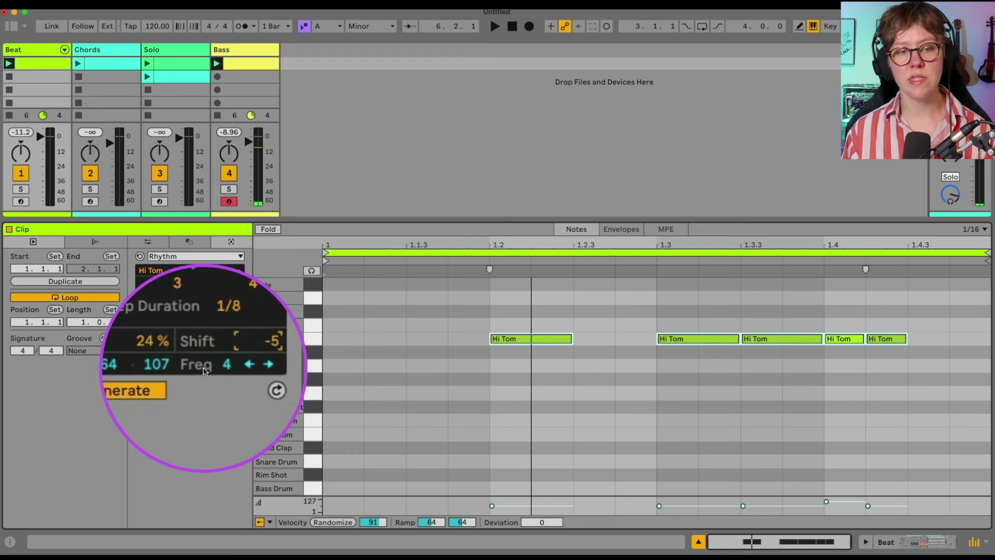
left_click_drag(215, 369, 214, 363)
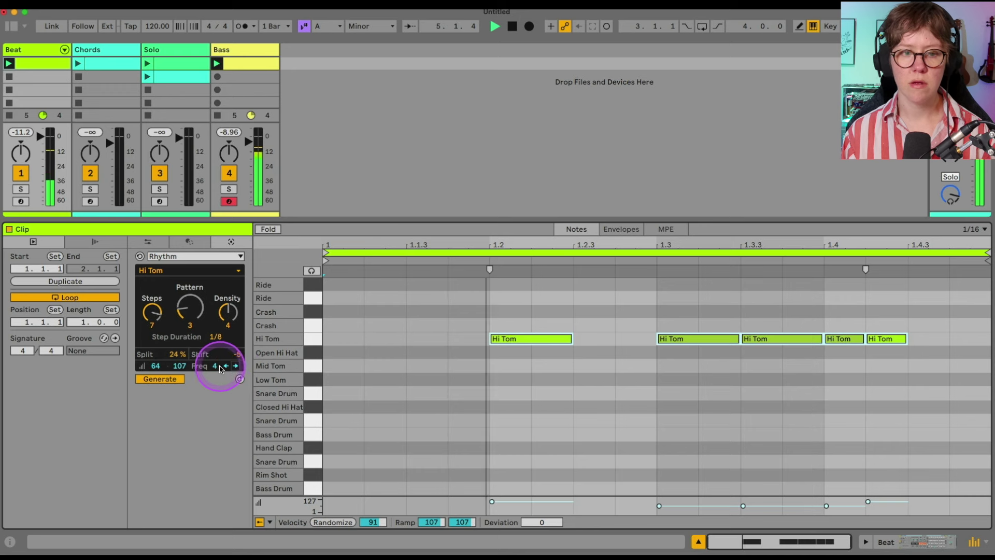
left_click(226, 367)
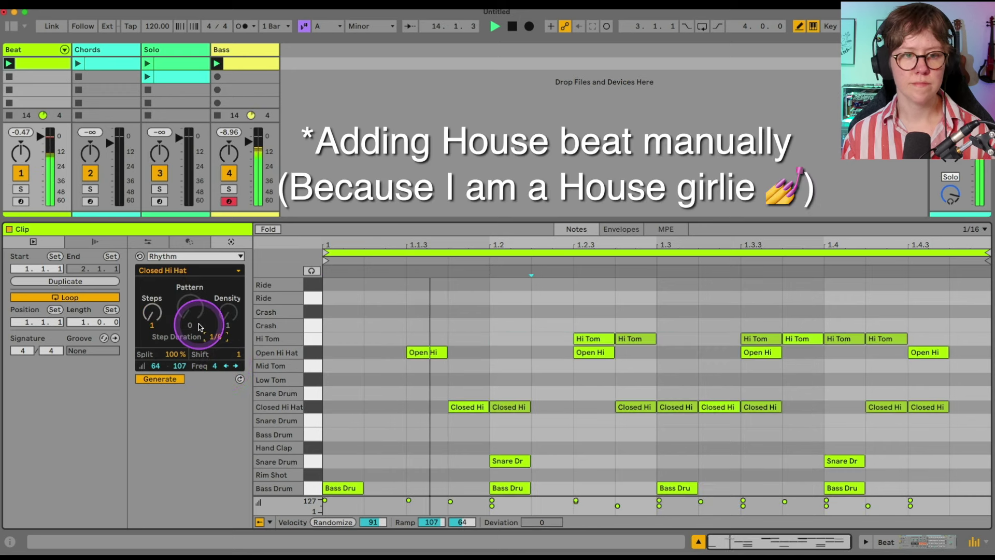
Deselect the Closed Hi Hat notes and choose the Time Warp transformation.
key("super+z")
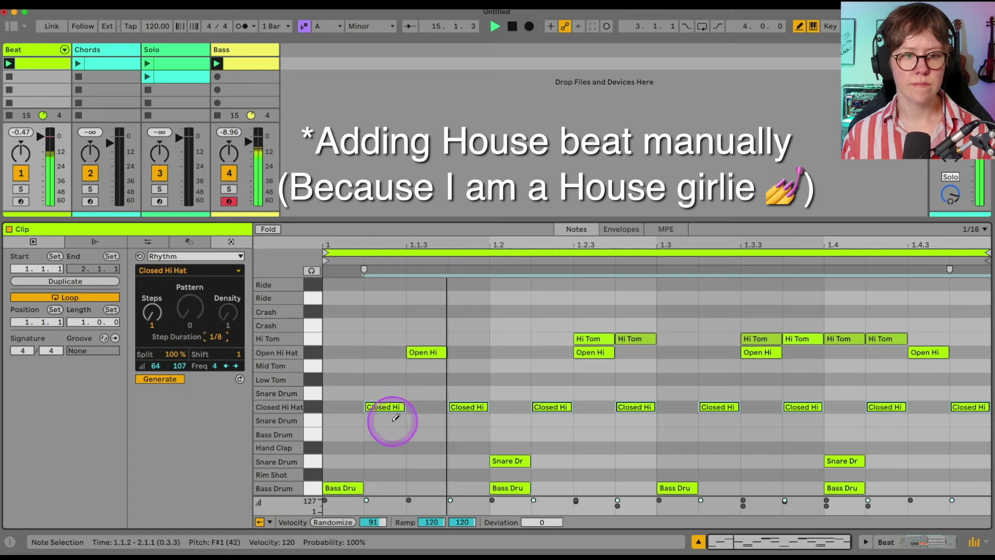
left_click(393, 420)
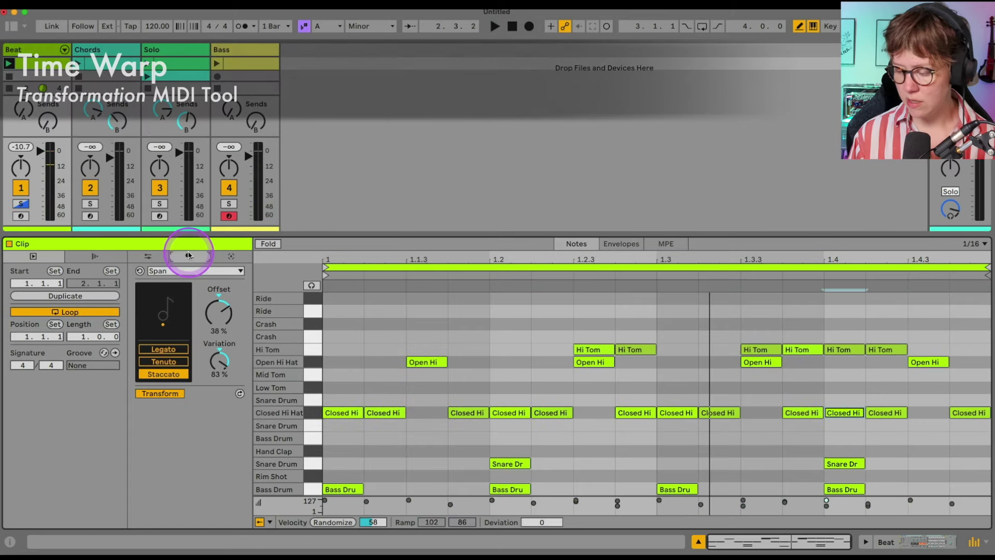
left_click(189, 256)
left_click(179, 270)
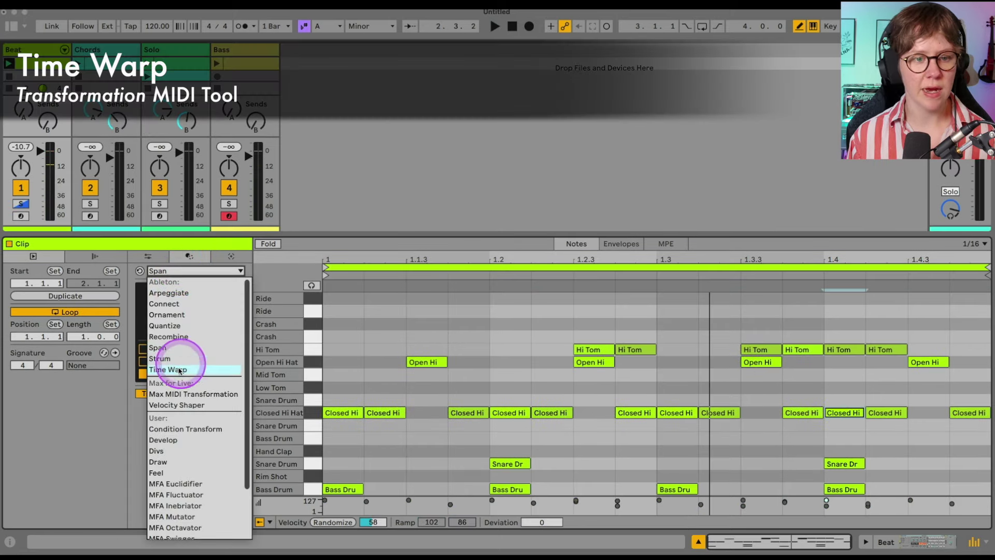
left_click(171, 369)
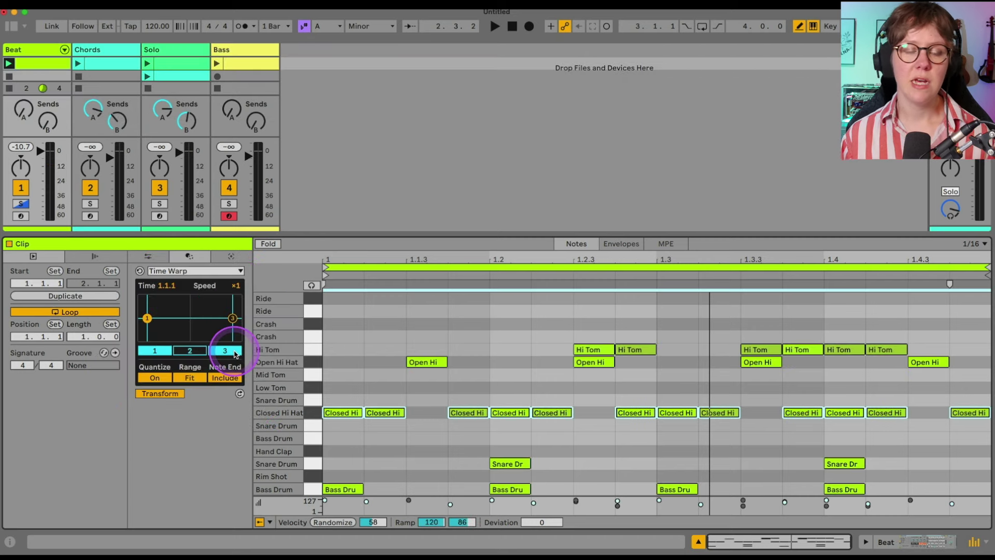
Try speeding and slowing the hi-hat start (down to x0.1) with the first warp point, then reset it.
left_click(147, 320)
left_click_drag(147, 319, 148, 302)
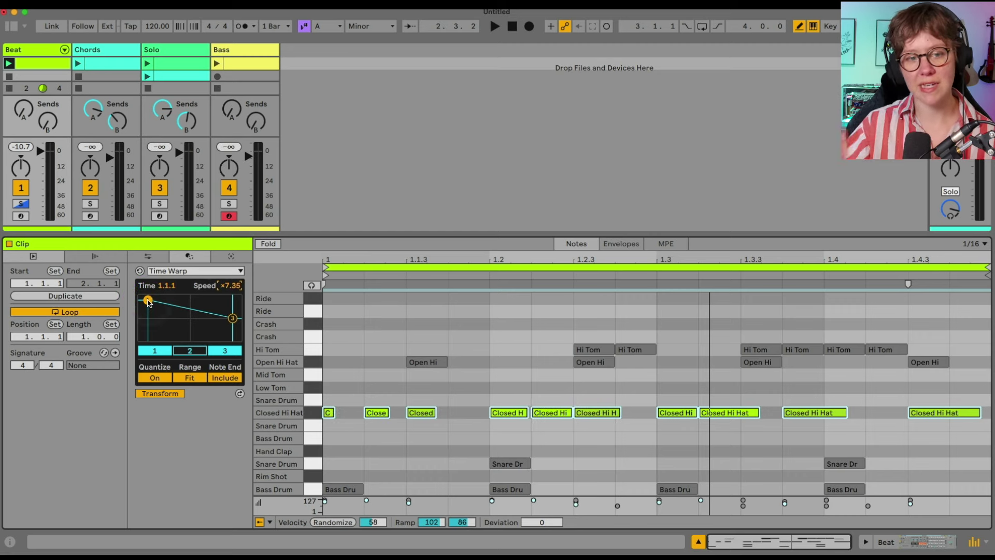
left_click_drag(148, 301, 143, 340)
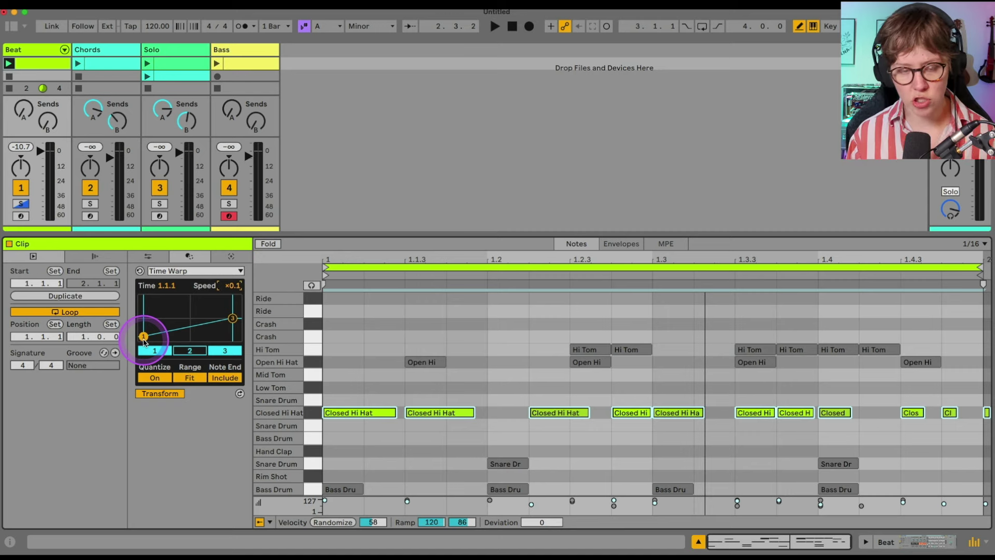
key("space")
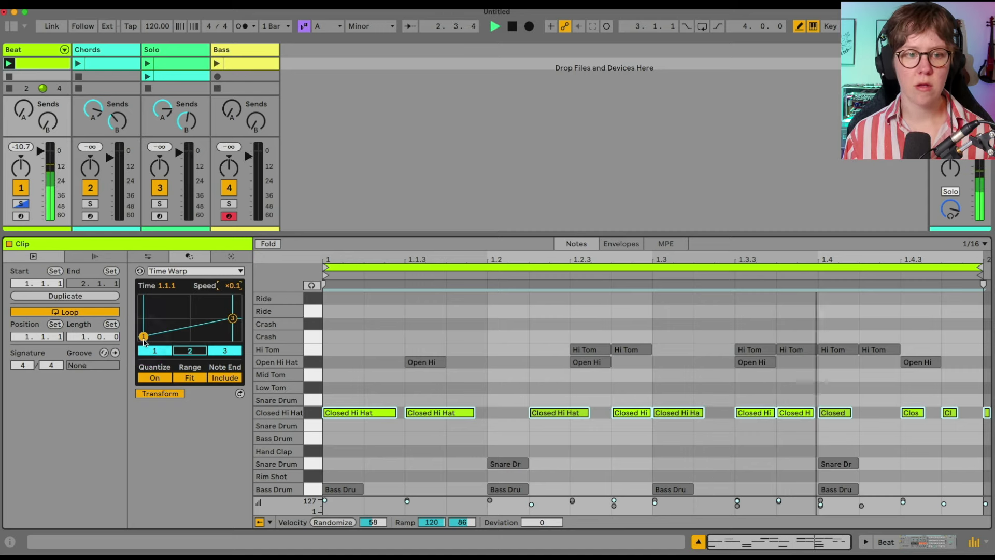
left_click_drag(144, 340, 147, 287)
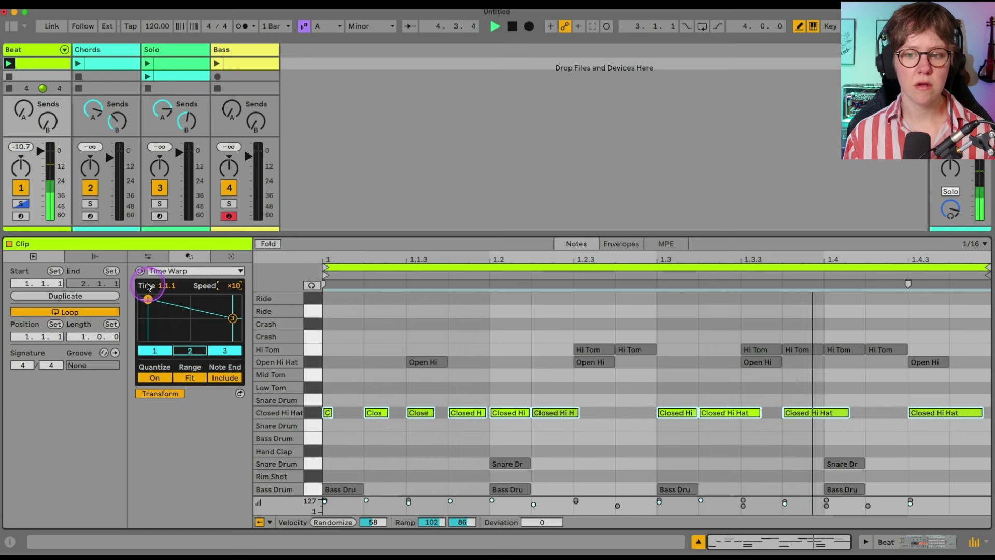
left_click_drag(148, 287, 151, 321)
double_click(148, 316)
Enable the middle time-warp point, try speeding the hi-hats mid-bar, then undo it.
left_click(231, 318)
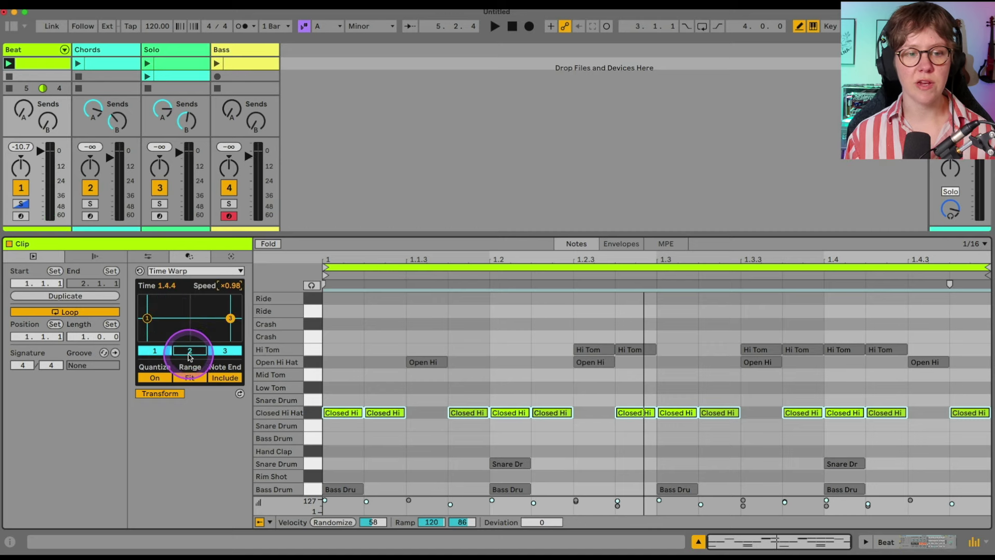
left_click(190, 352)
left_click(191, 321)
mouse_move(190, 319)
left_mouse_down()
mouse_move(191, 299)
mouse_move(190, 342)
left_mouse_up()
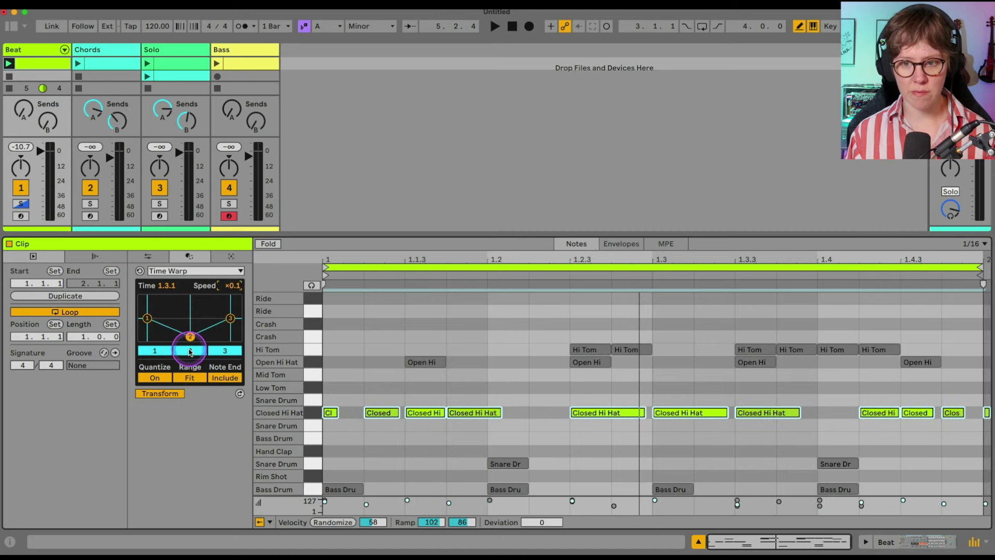
key("super+z")
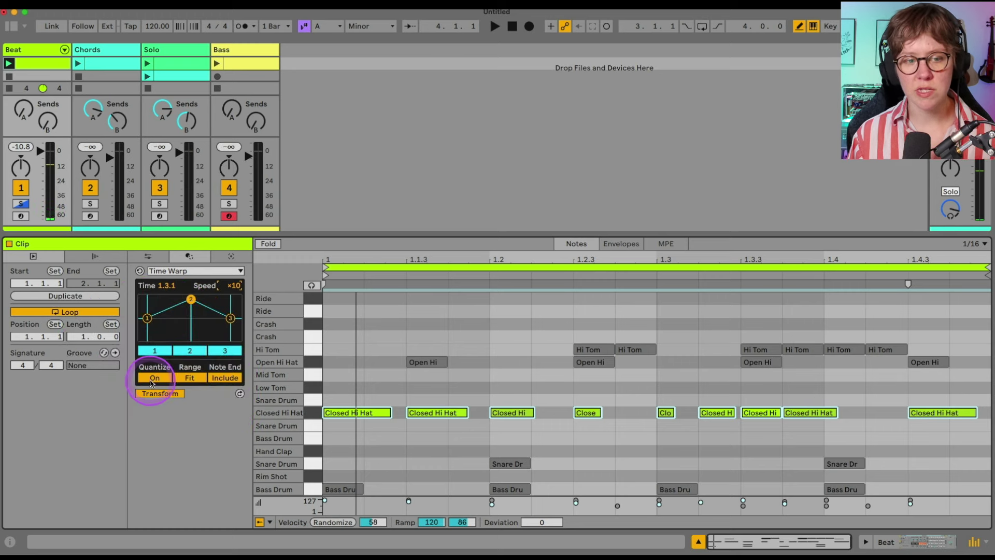
With Quantize off, flatten the warp curve back to normal while listening, then re-enable Quantize.
left_click(153, 378)
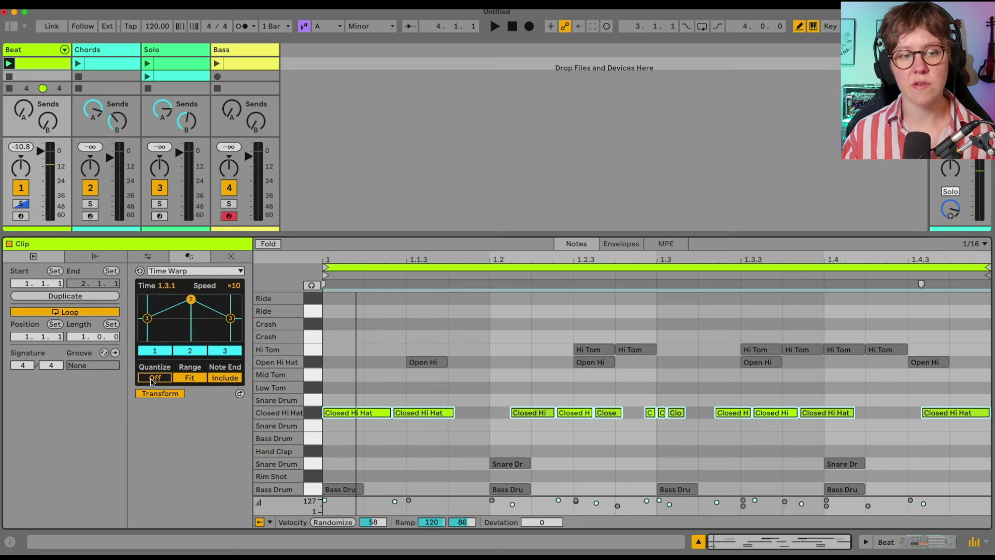
key("space")
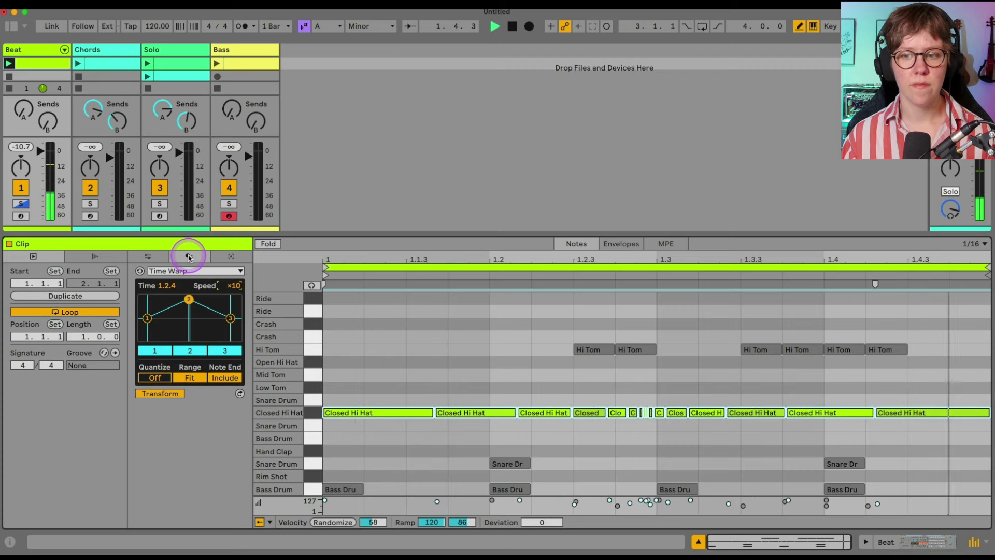
left_click_drag(189, 299, 188, 369)
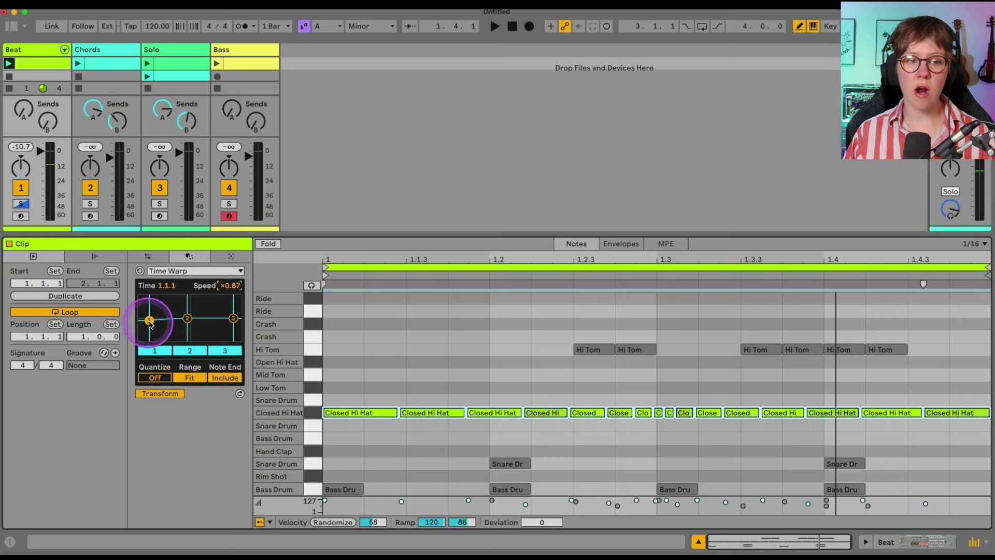
left_click_drag(149, 320, 148, 323)
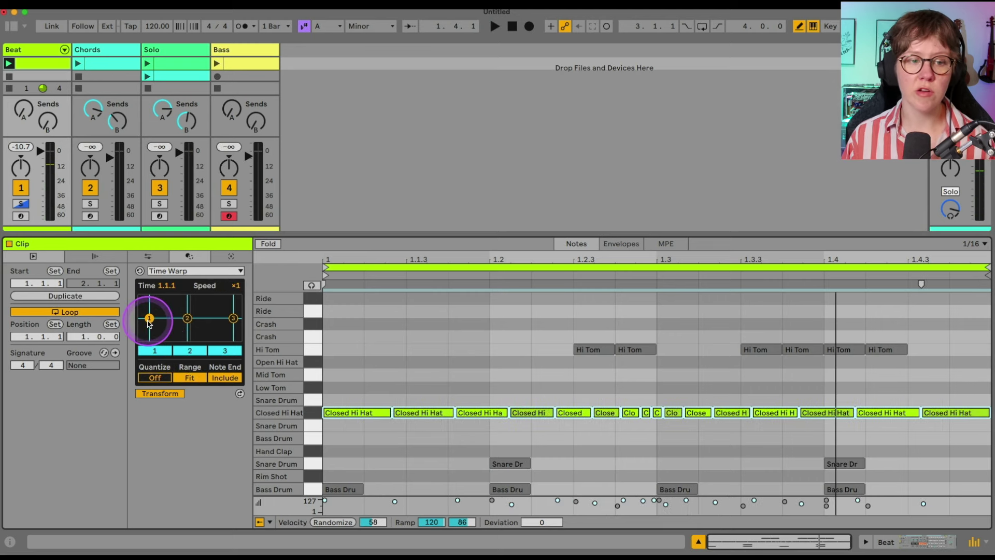
left_click(154, 378)
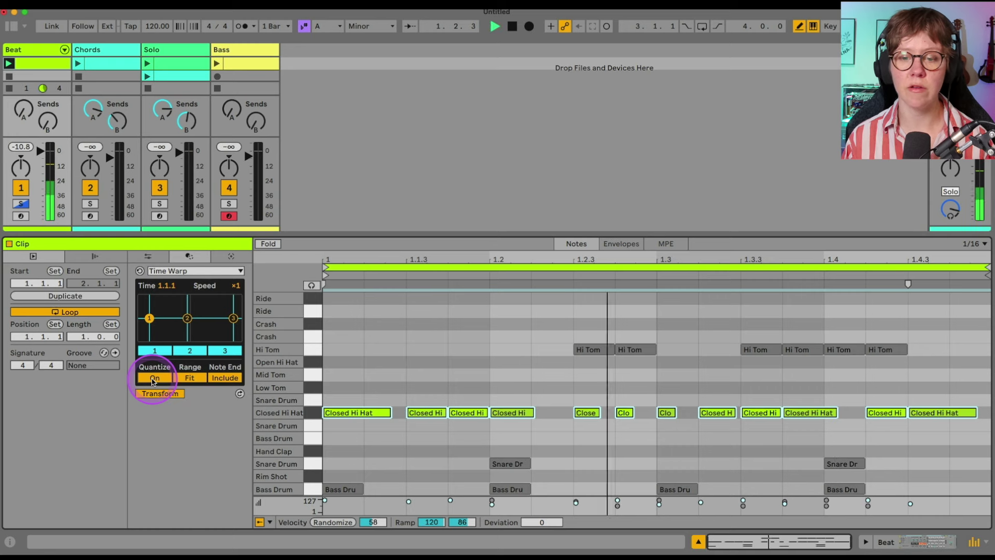
key("space")
Switch the transformation to Quantize and session-record new Rim Shot hits into the Beat clip.
left_click(195, 270)
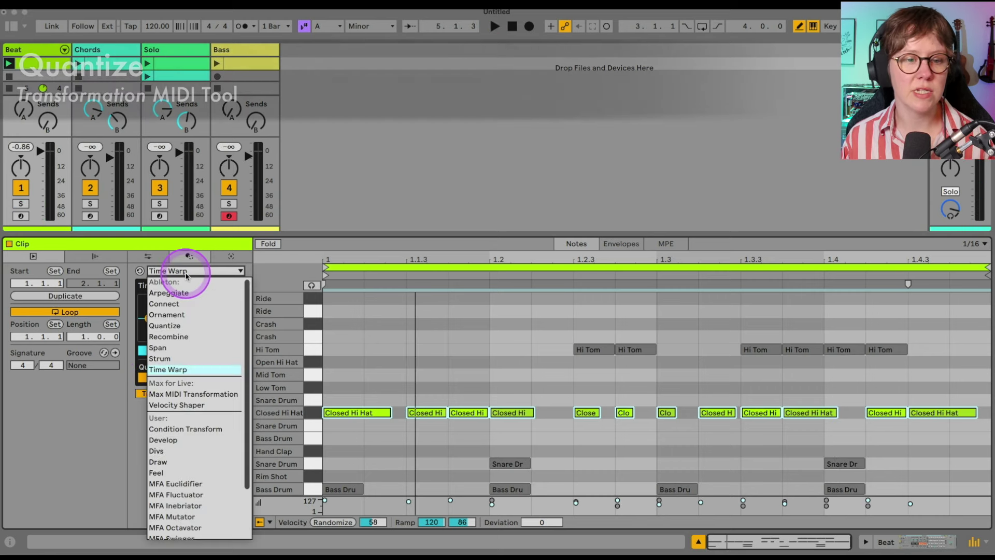
left_click(195, 325)
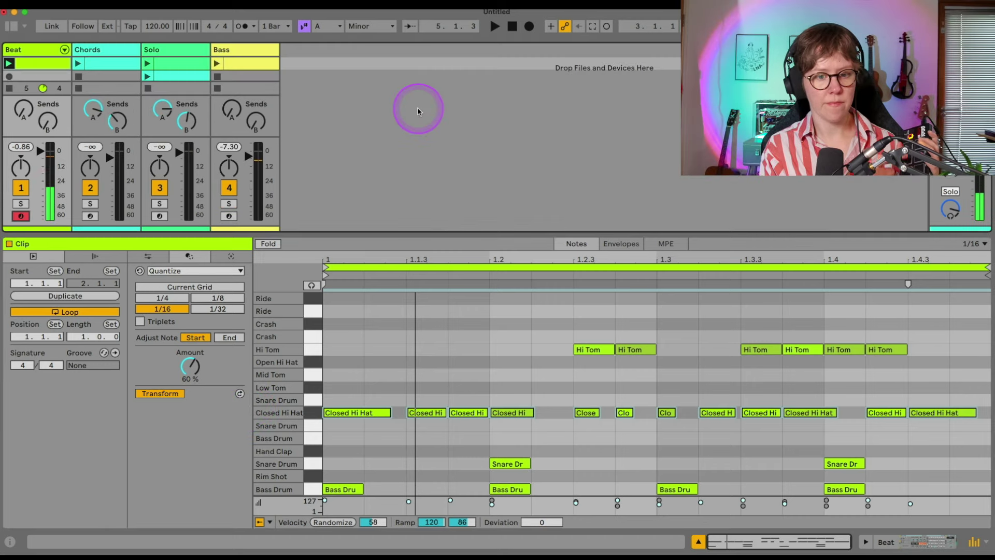
left_click(607, 27)
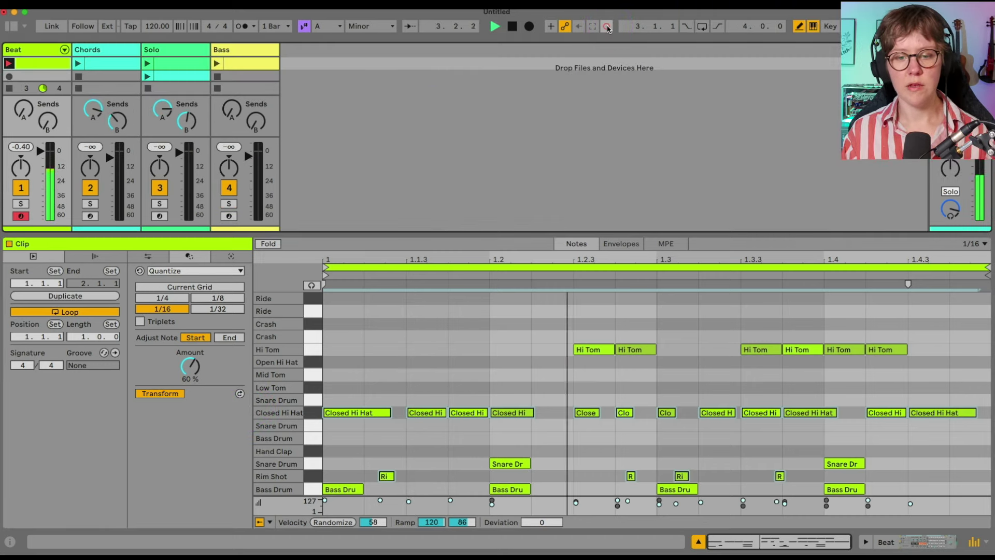
left_click(607, 27)
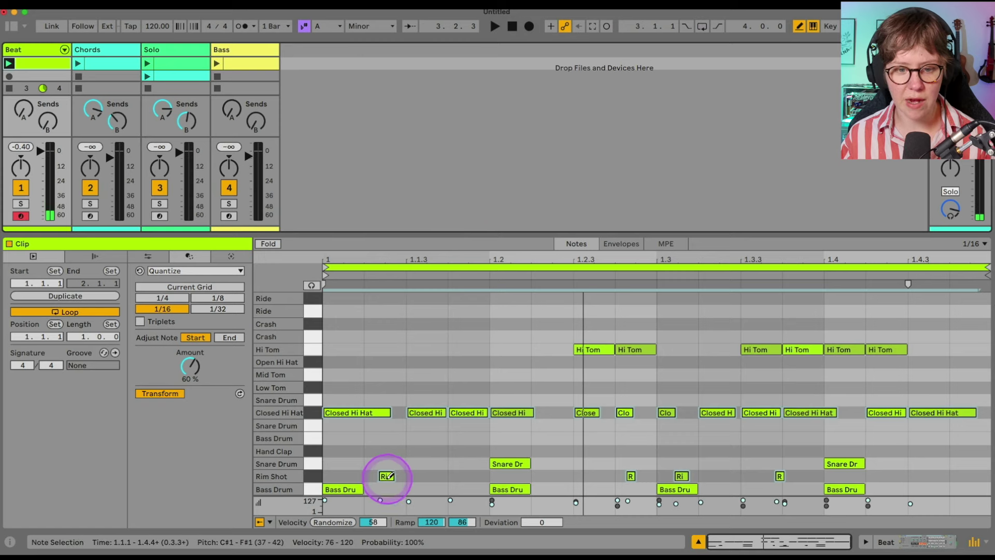
scroll(680, 477, "up", 10)
key("b")
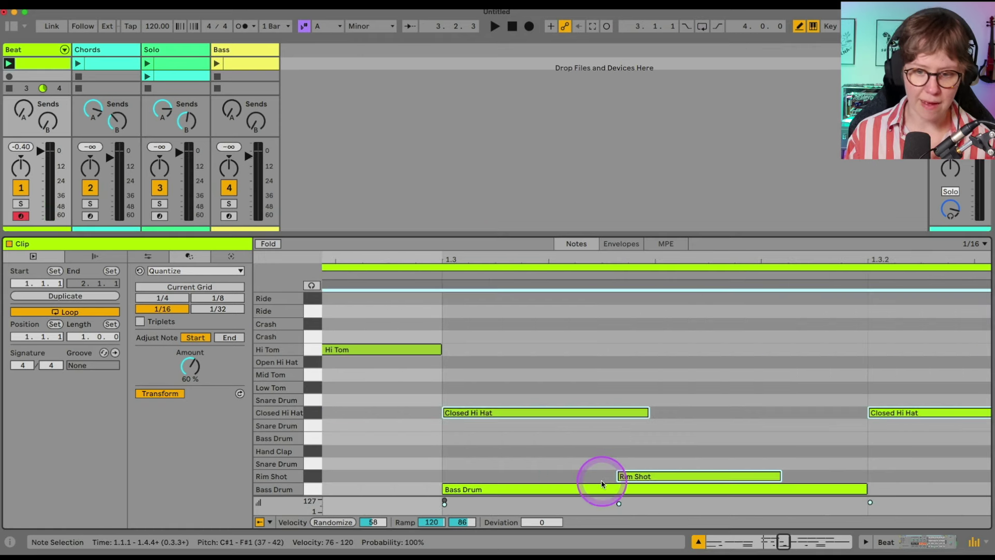
Nudge a Rim Shot note slightly earlier and select all four Rim Shot notes.
mouse_move(621, 476)
left_mouse_down()
mouse_move(477, 481)
mouse_move(643, 480)
left_mouse_up()
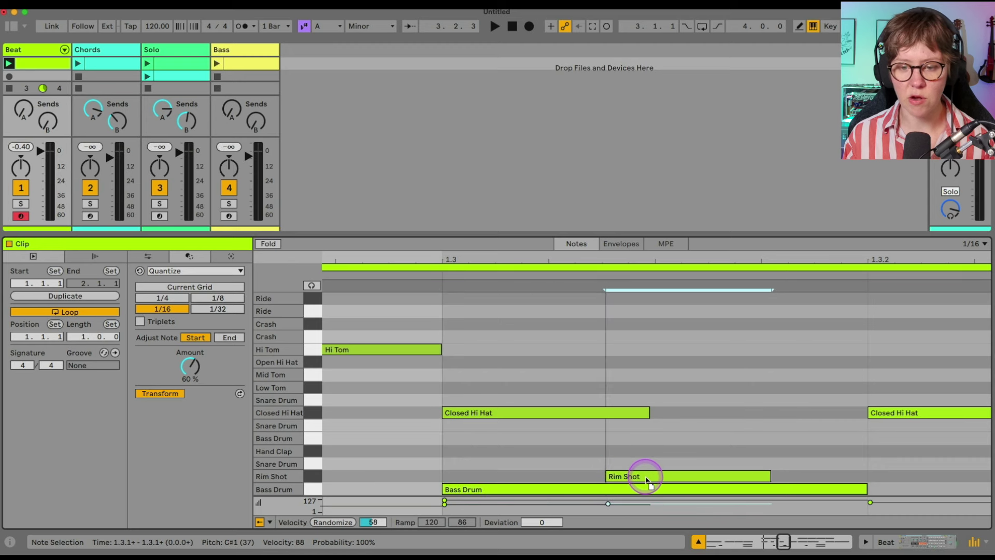
scroll(645, 480, "down", 3)
scroll(646, 480, "down", 5)
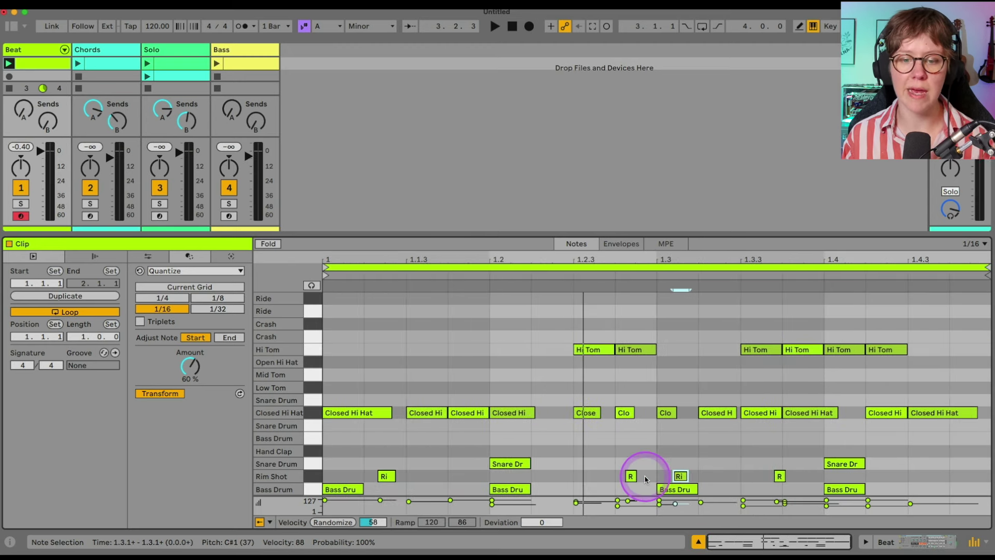
left_click(313, 476)
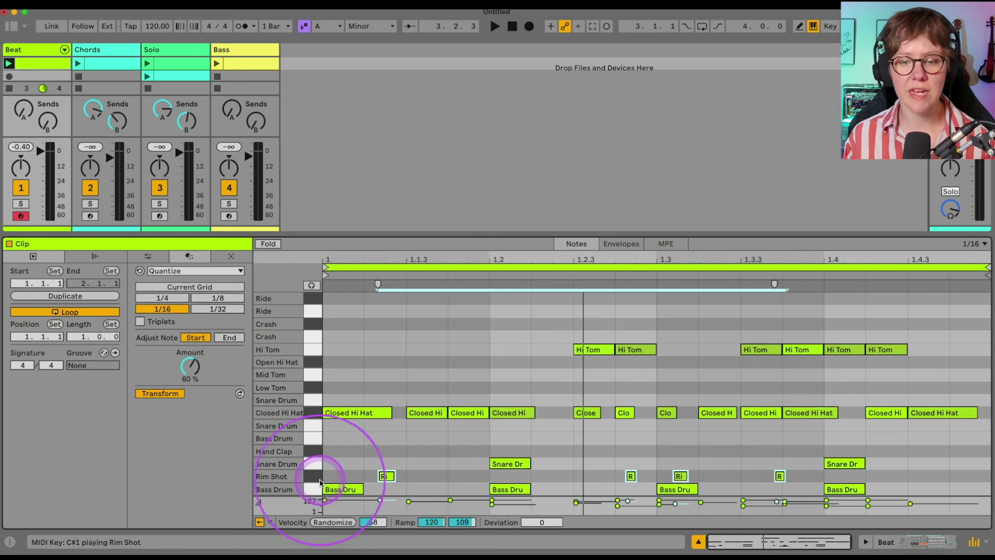
Compare quantize grids, then quantize the Rim Shots to 1/16 at 100% Amount.
left_click(188, 289)
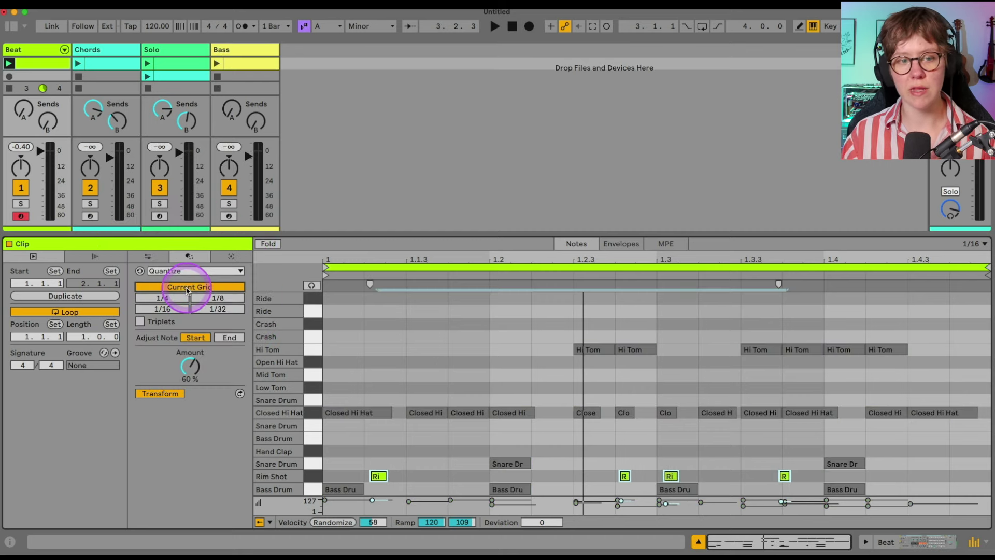
left_click(211, 301)
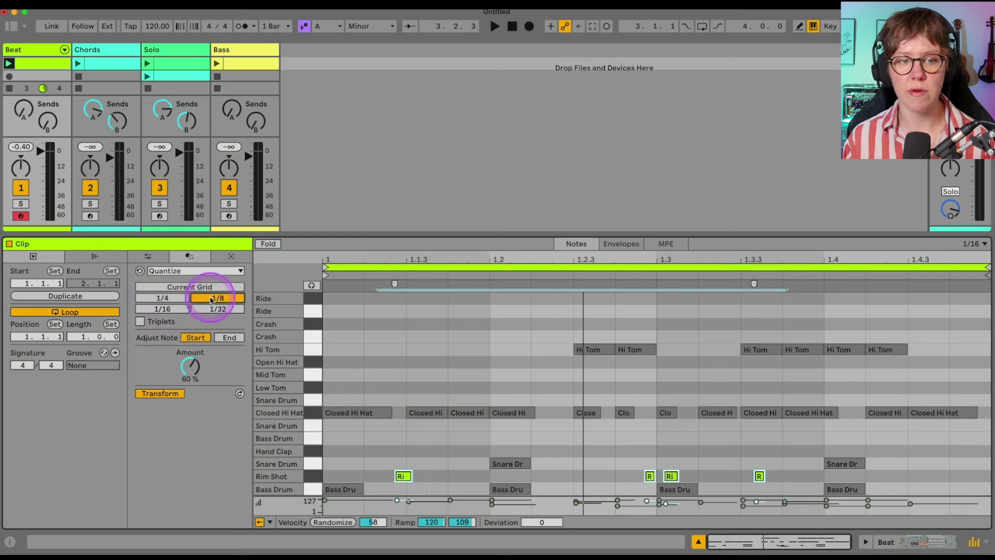
left_click(163, 298)
left_click(170, 309)
left_click(228, 309)
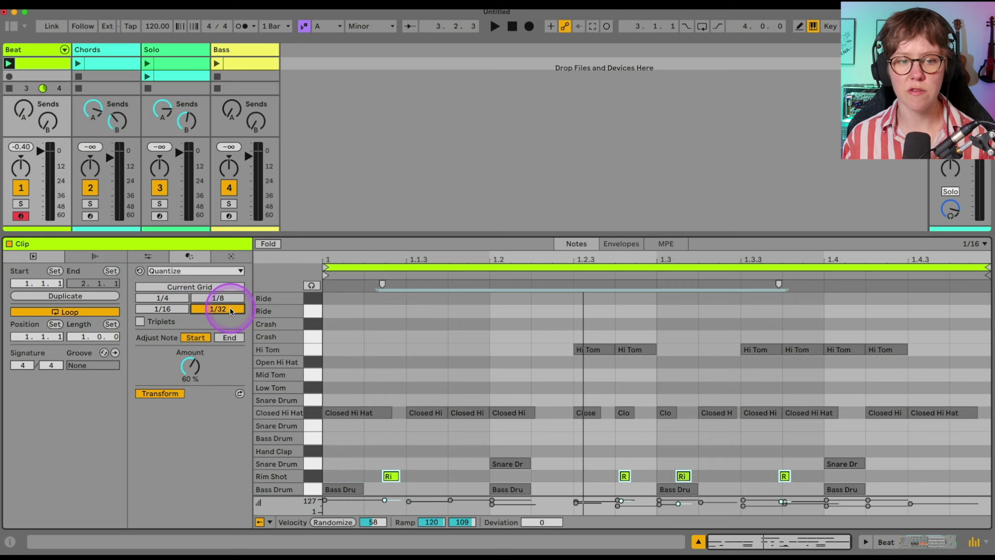
left_click(188, 372)
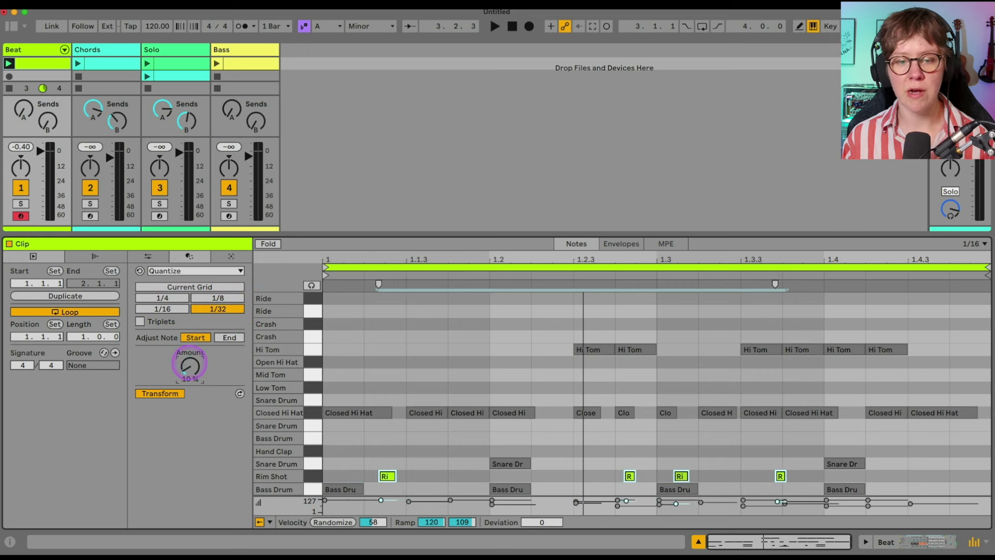
left_click_drag(190, 366, 190, 364)
key("space")
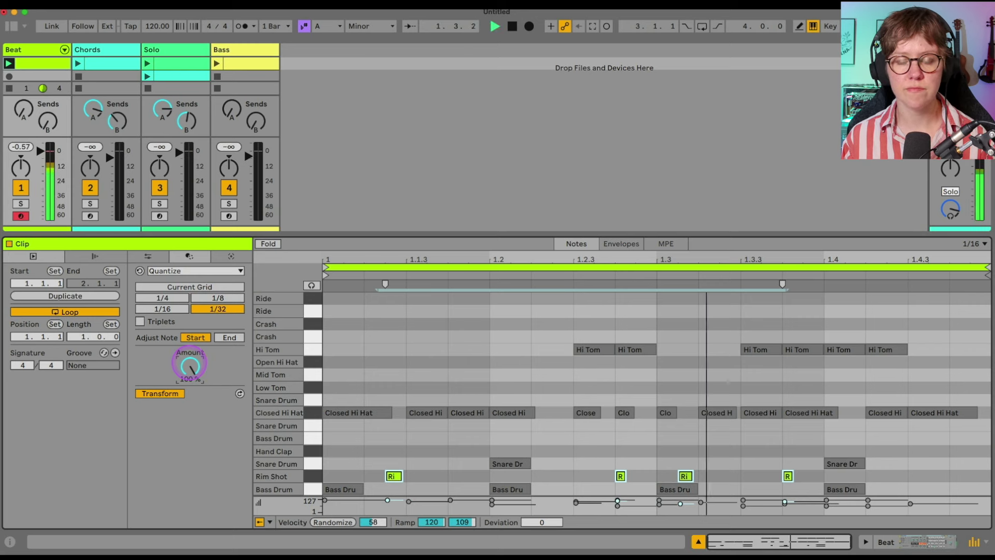
left_click(162, 308)
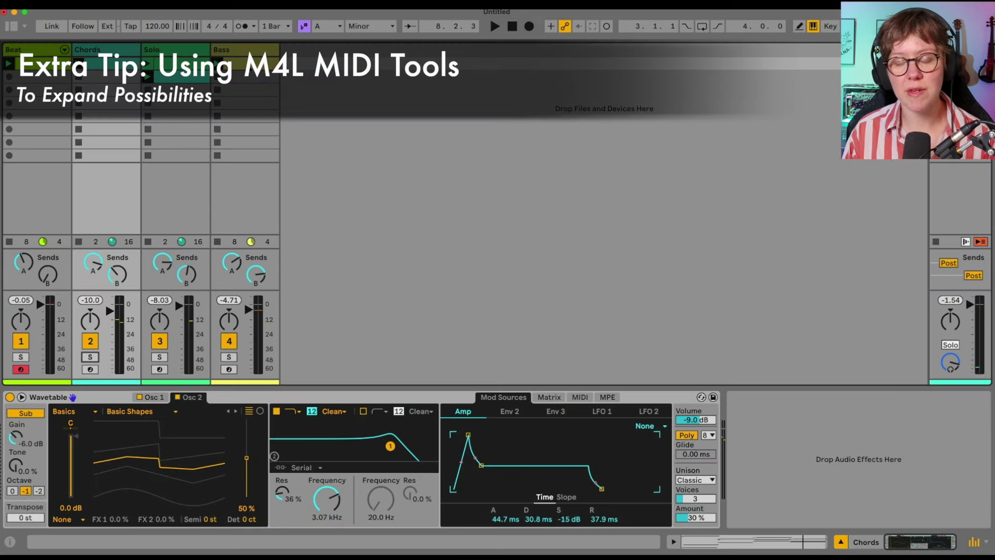
Open the clip's MIDI Generators list and raise a polyrhythm row's denominator from 3 to 6.
left_click(249, 65)
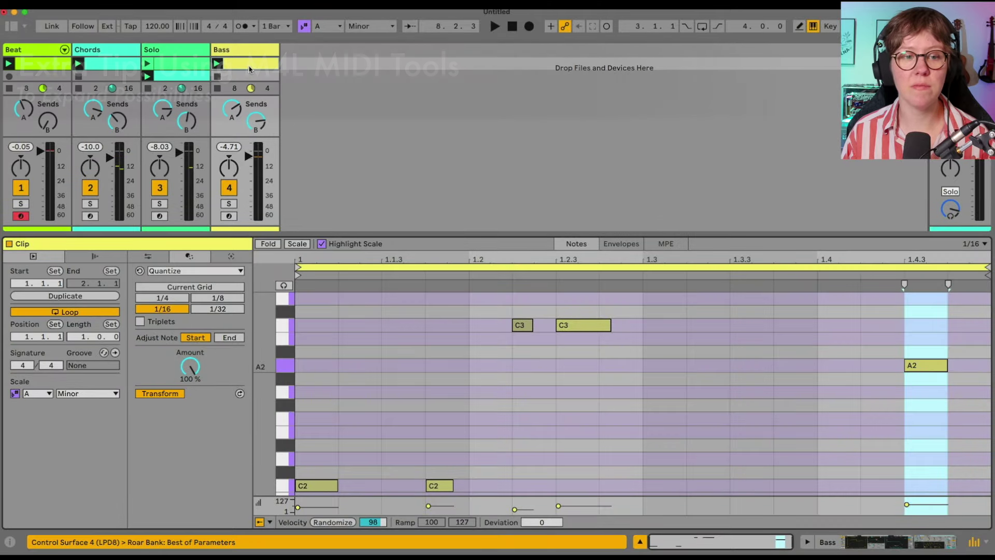
left_click(232, 268)
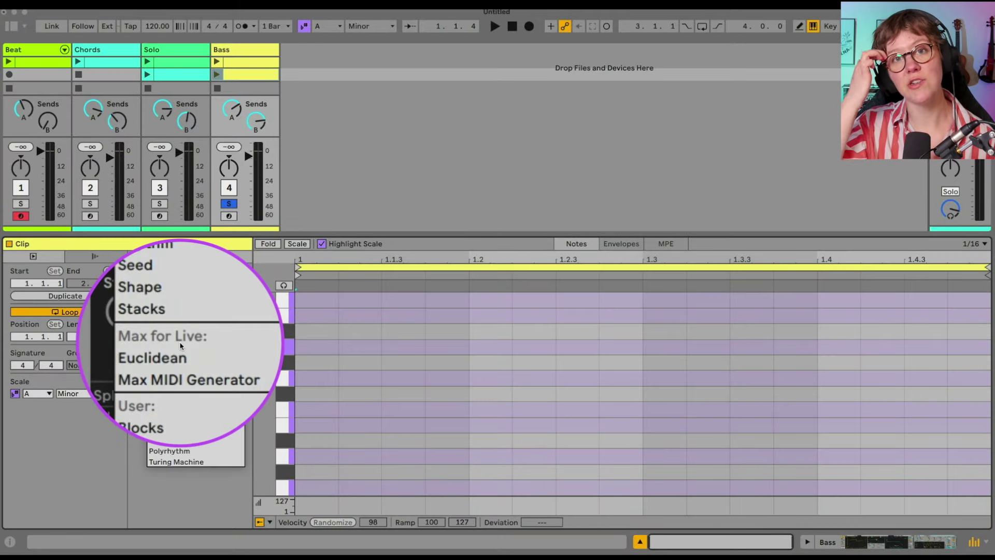
scroll(159, 376, "down", 3)
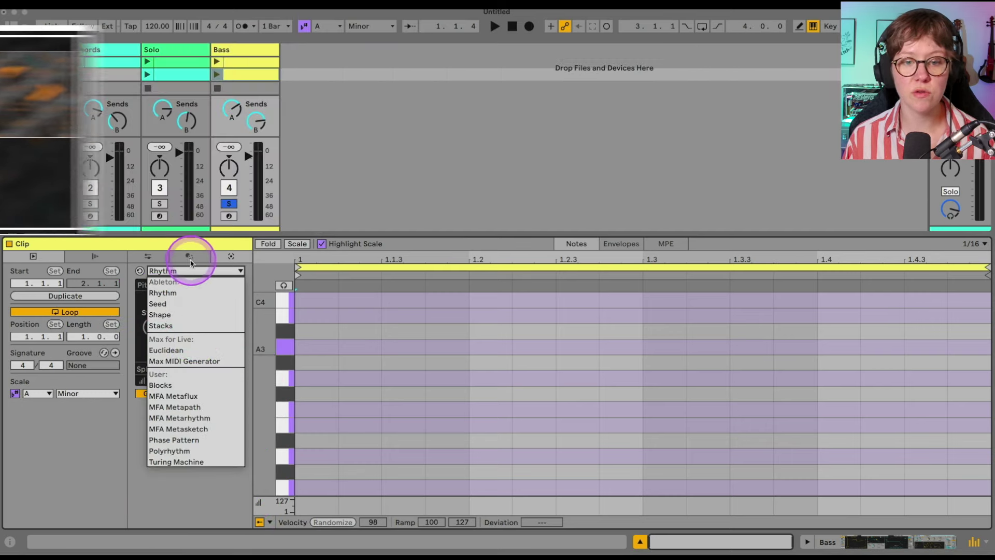
left_click(191, 259)
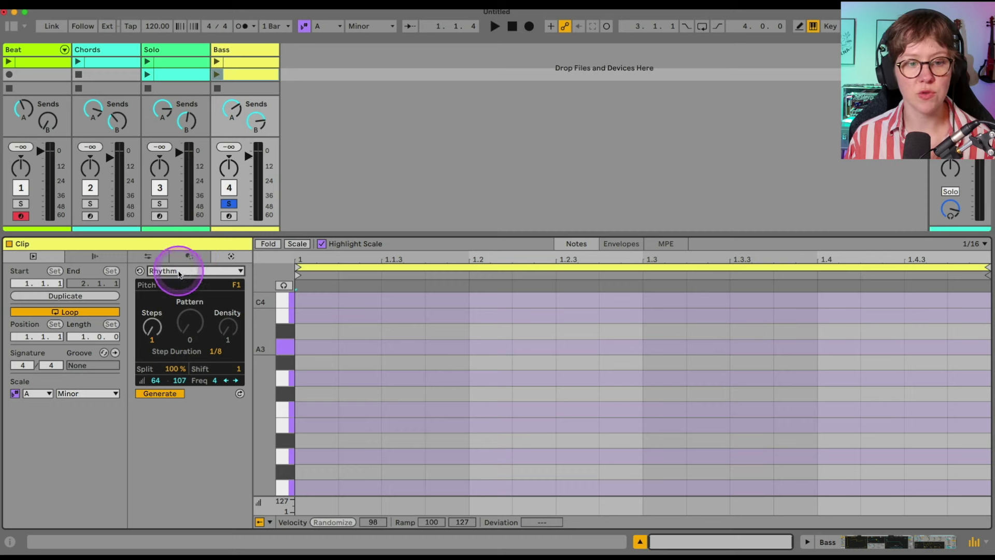
left_click(176, 270)
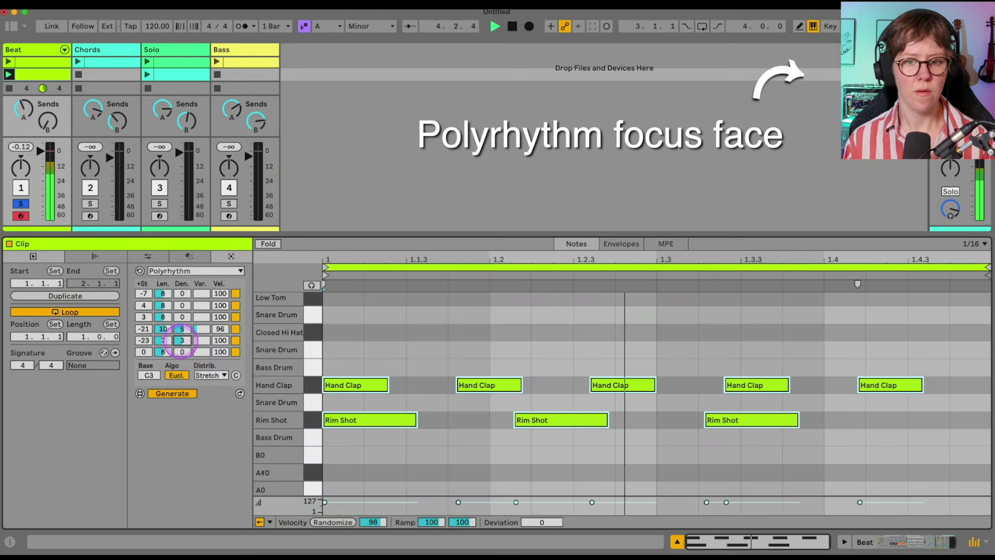
left_click_drag(182, 342, 183, 338)
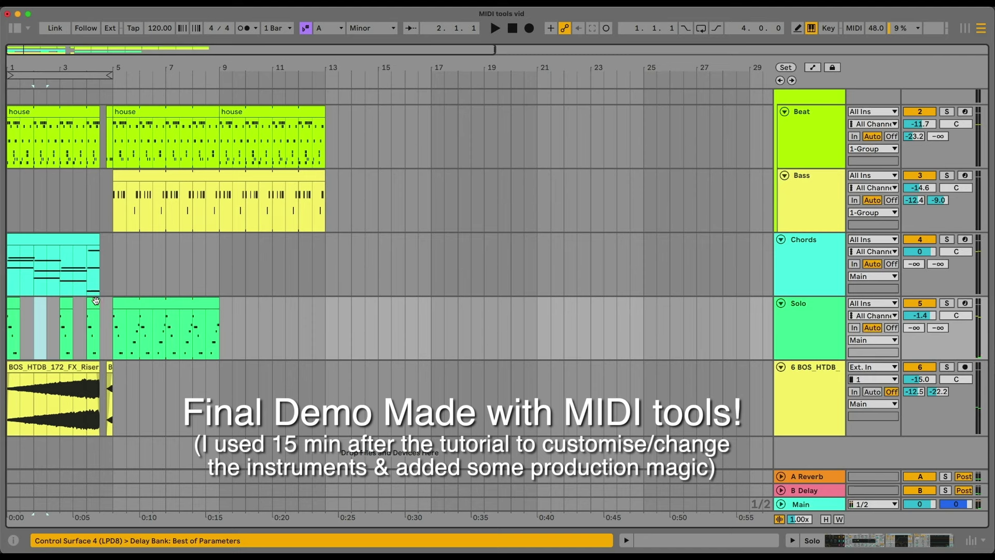
Select the Bass track and play the 'MIDI tools vid' arrangement from bar 1.
left_click(11, 228)
key("space")
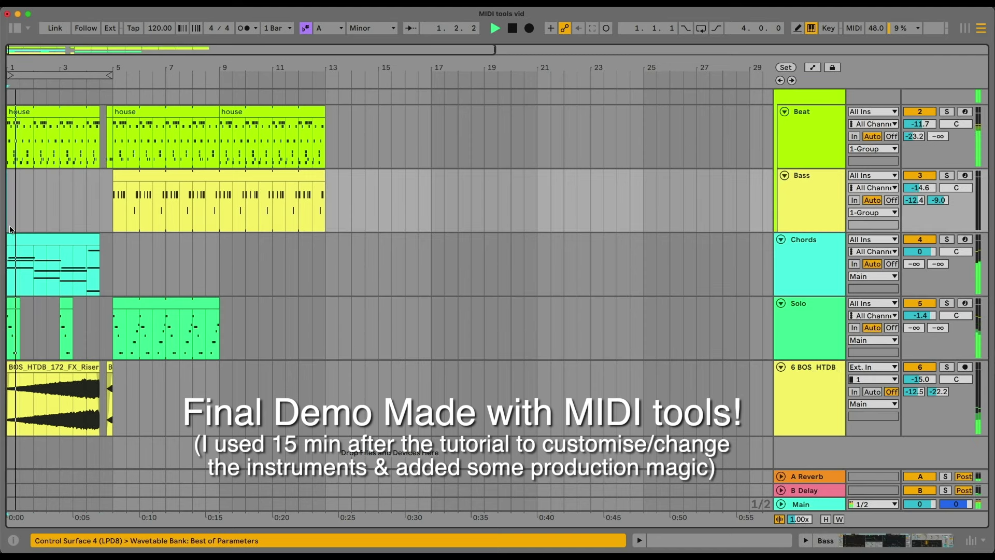